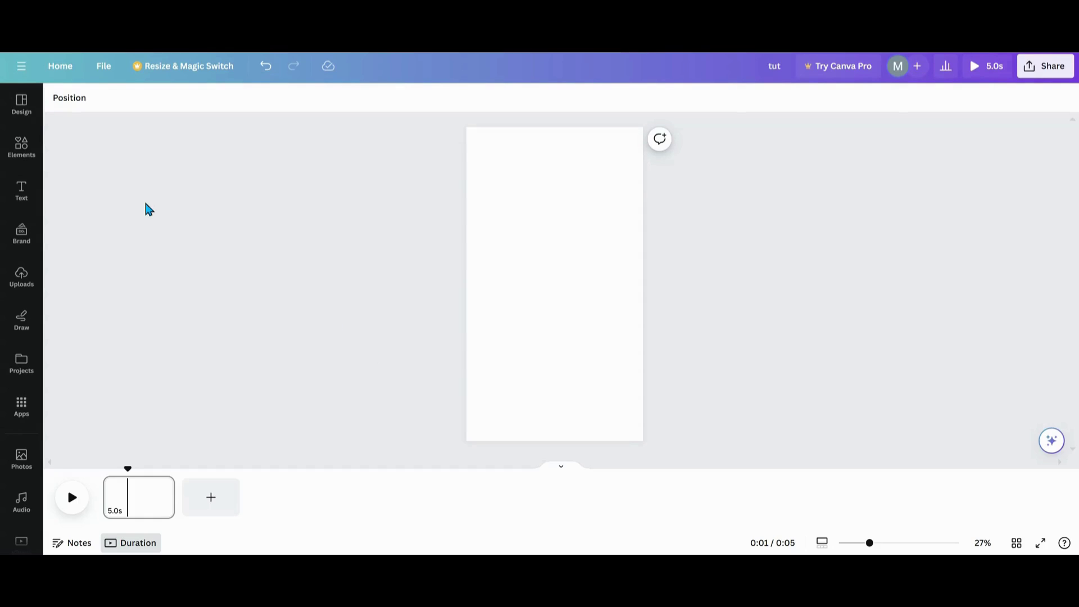
- Add the landscape graphic from Recently used, enlarged to 774x774 and centred on the page
left_click(27, 161)
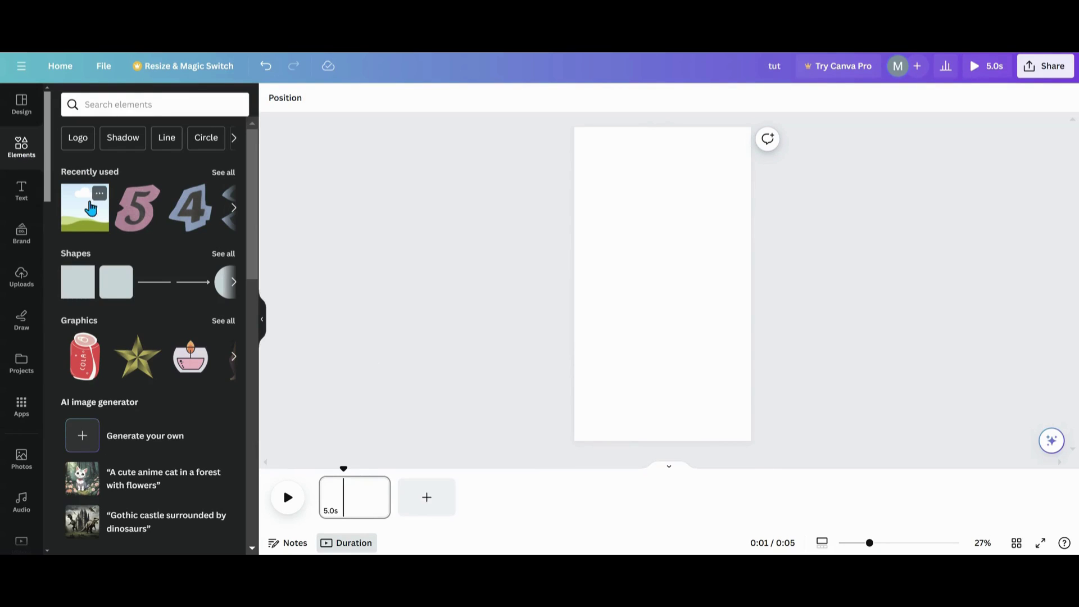
left_click(104, 191)
mouse_move(673, 283)
left_mouse_down()
mouse_move(669, 268)
mouse_move(673, 281)
left_mouse_up()
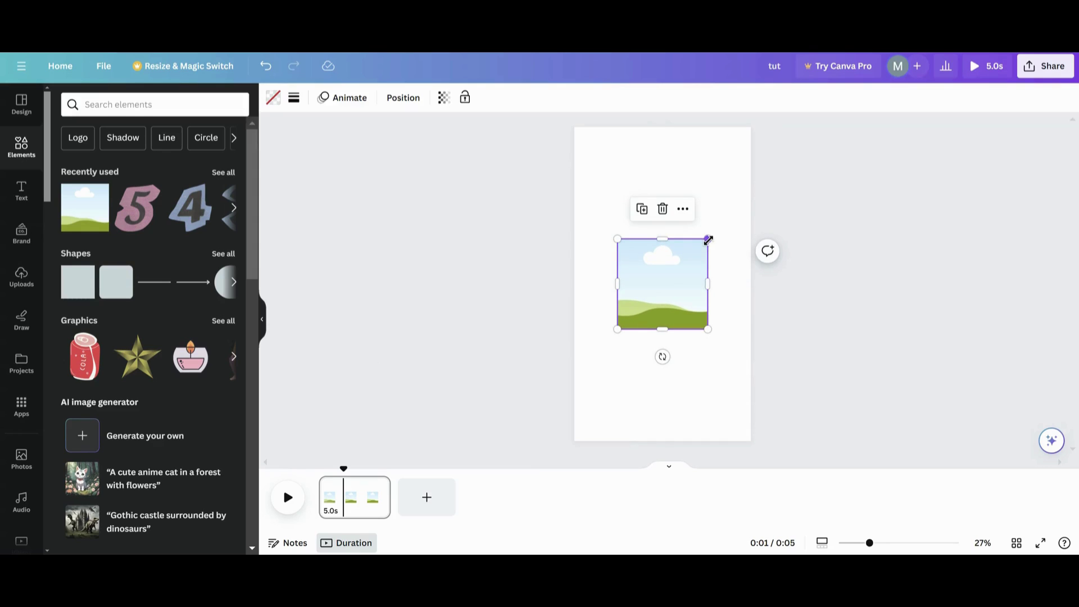
left_click_drag(708, 238, 728, 218)
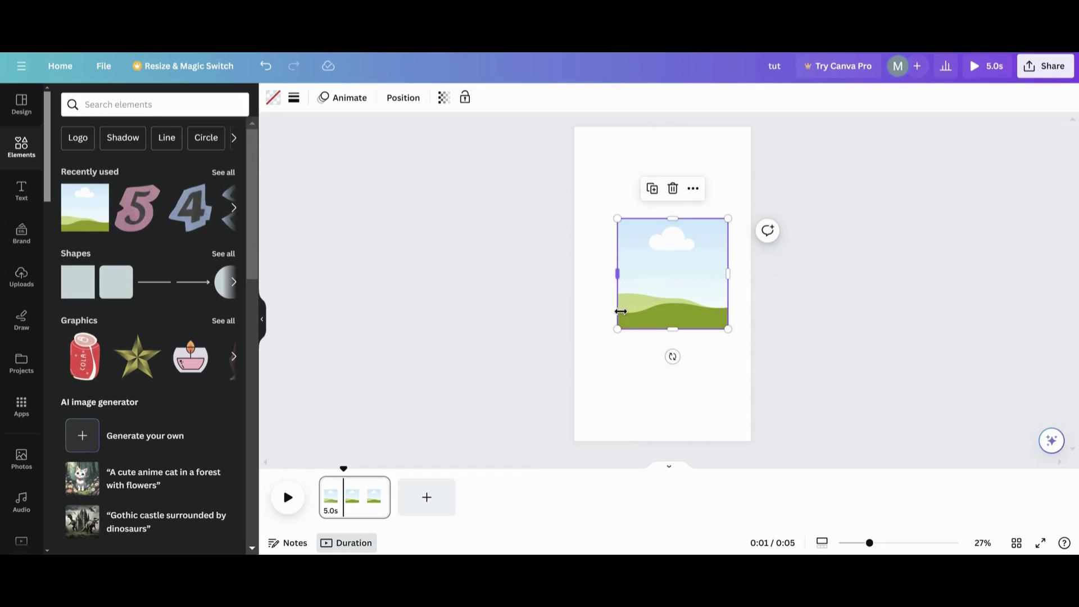
left_click_drag(617, 329, 603, 345)
left_click_drag(676, 294, 669, 289)
- Duplicate the graphic into smaller copies placed below and above the original
left_click(609, 381)
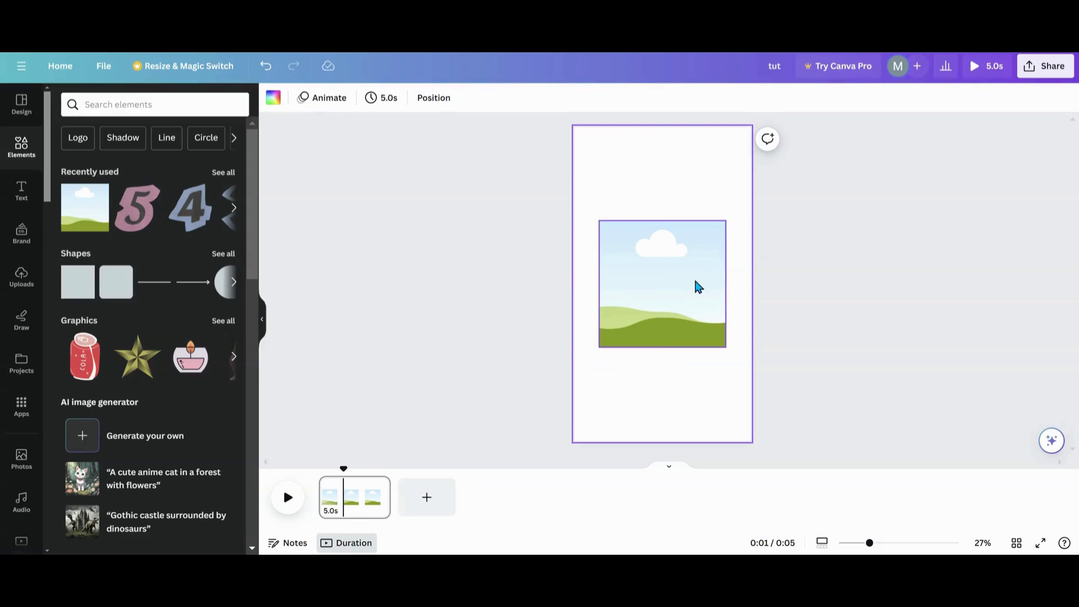
left_click(693, 278)
left_click(644, 191)
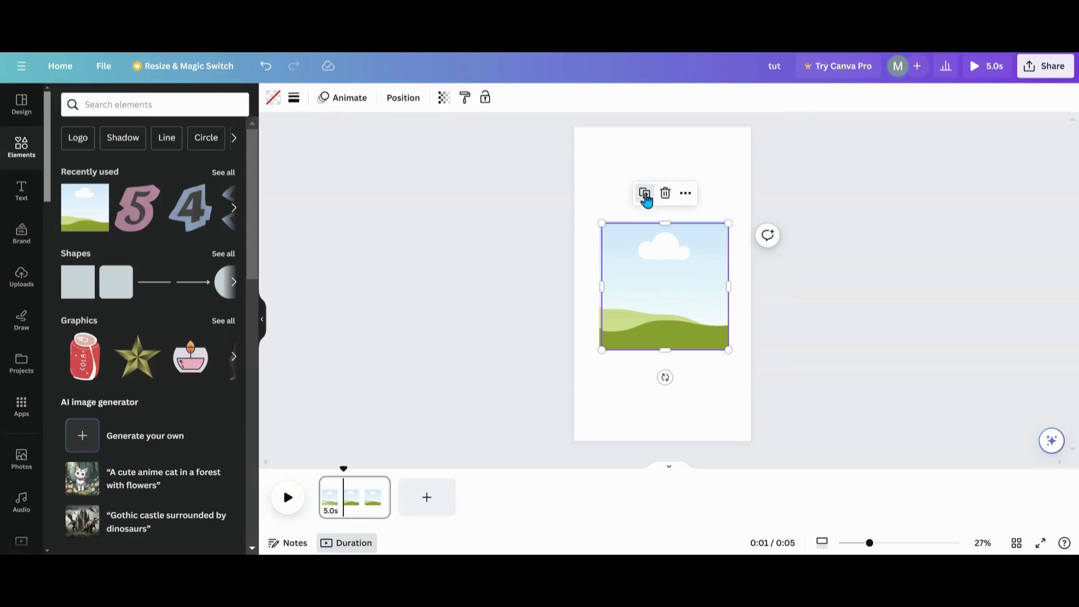
left_click_drag(667, 276, 663, 357)
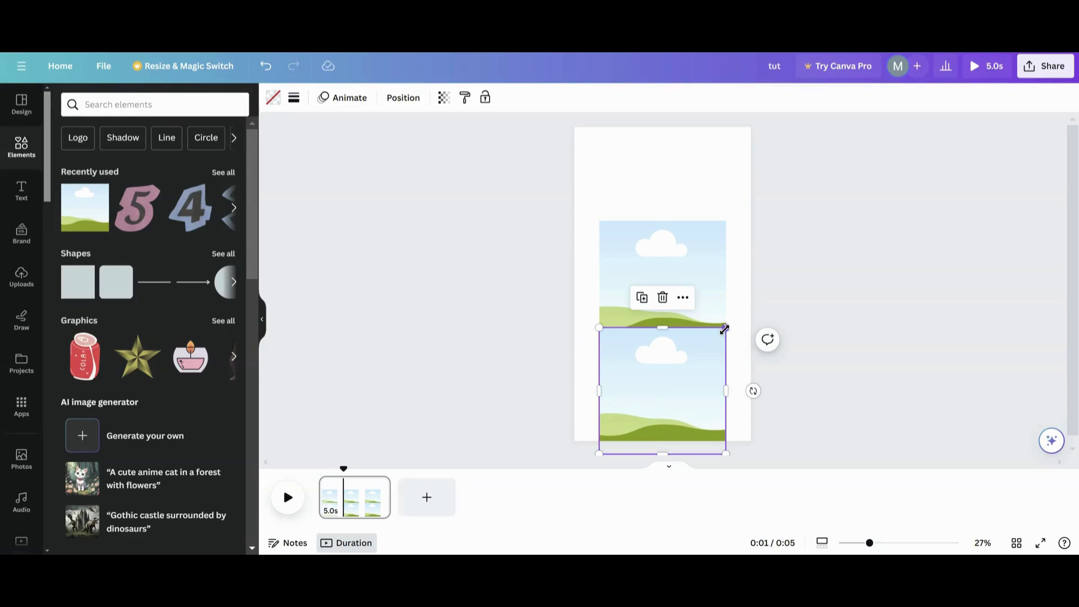
left_click_drag(724, 329, 705, 354)
left_click_drag(660, 398, 668, 153)
left_click(642, 351)
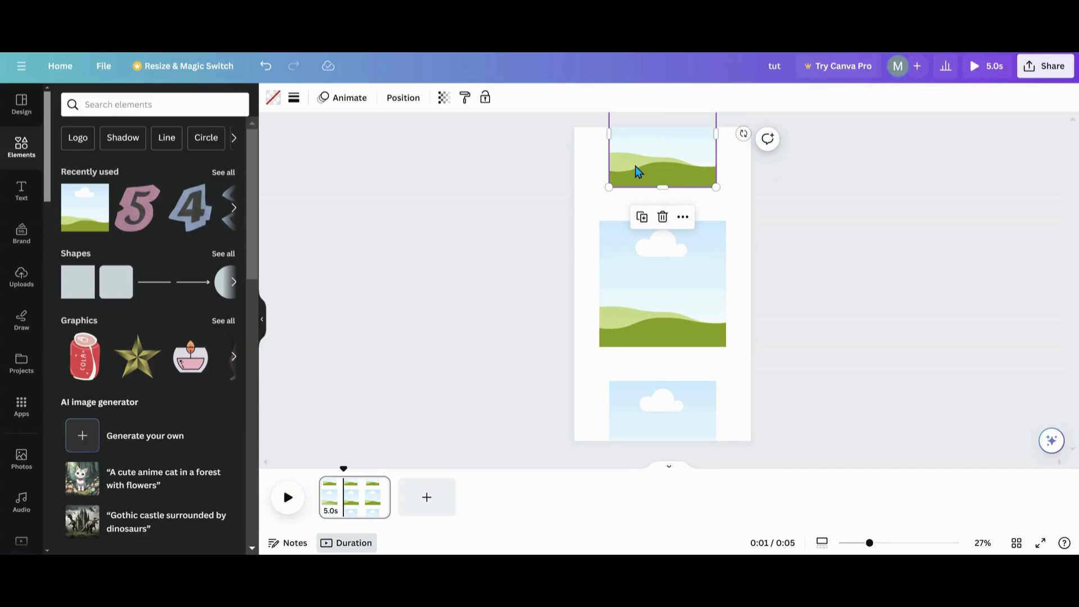
- Duplicate the top small graphic, shrink it to about 147x147 and move it up and right
left_click(642, 217)
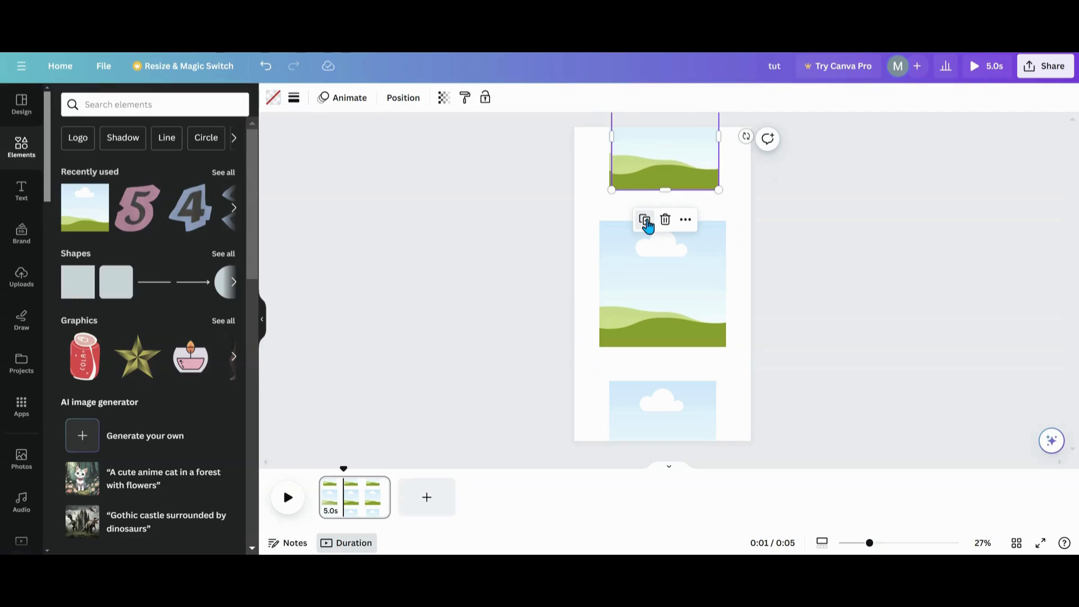
left_click_drag(652, 194, 661, 241)
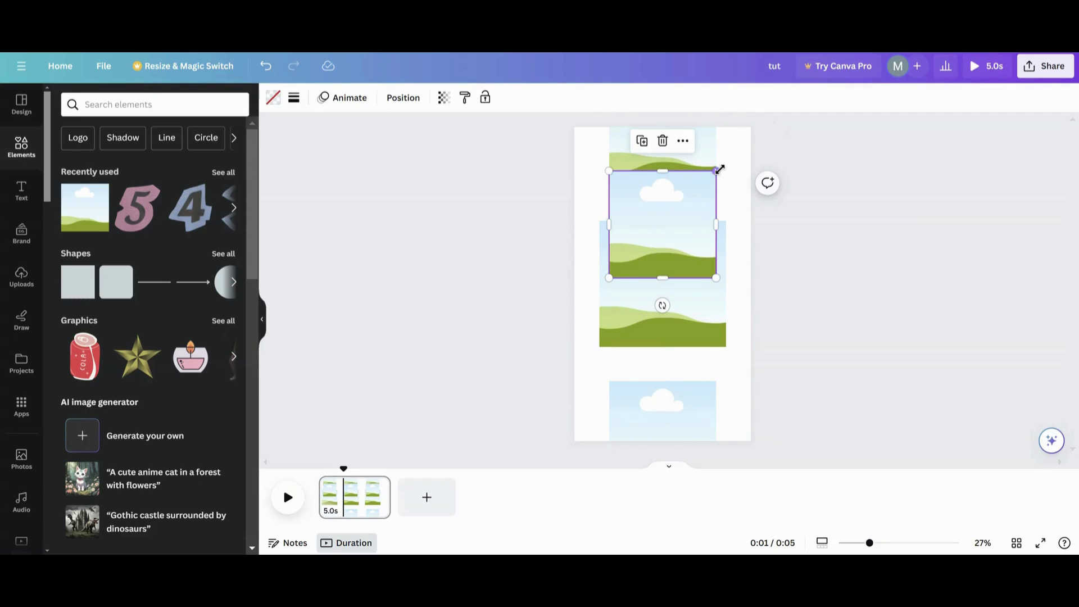
left_click_drag(719, 170, 692, 196)
left_click_drag(665, 236, 679, 203)
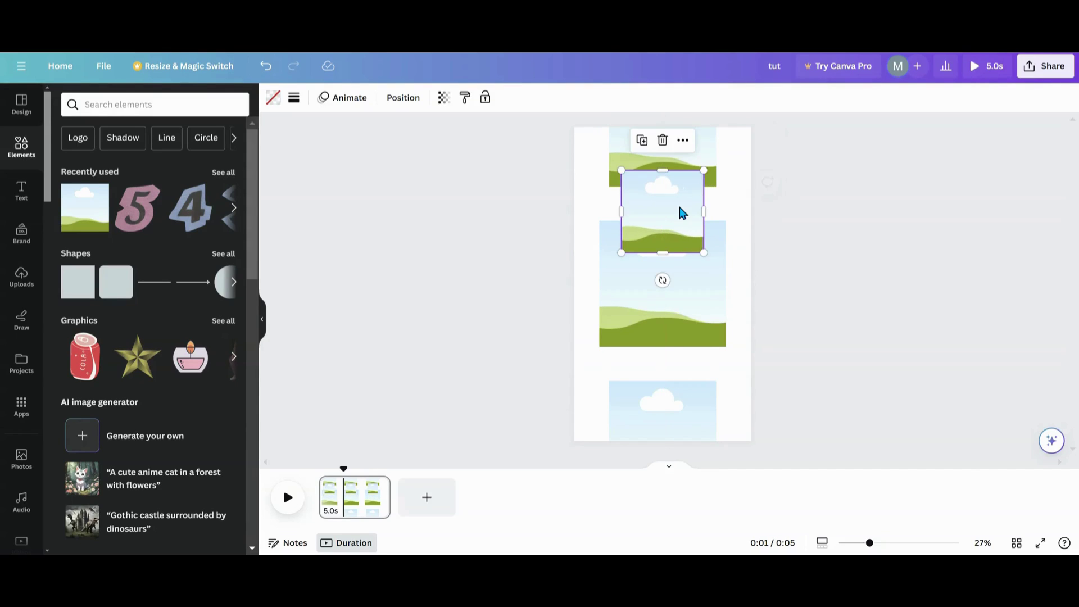
- Duplicate that small copy and move it down into the gap between the lower graphics
left_click(651, 149)
left_click_drag(661, 290, 651, 349)
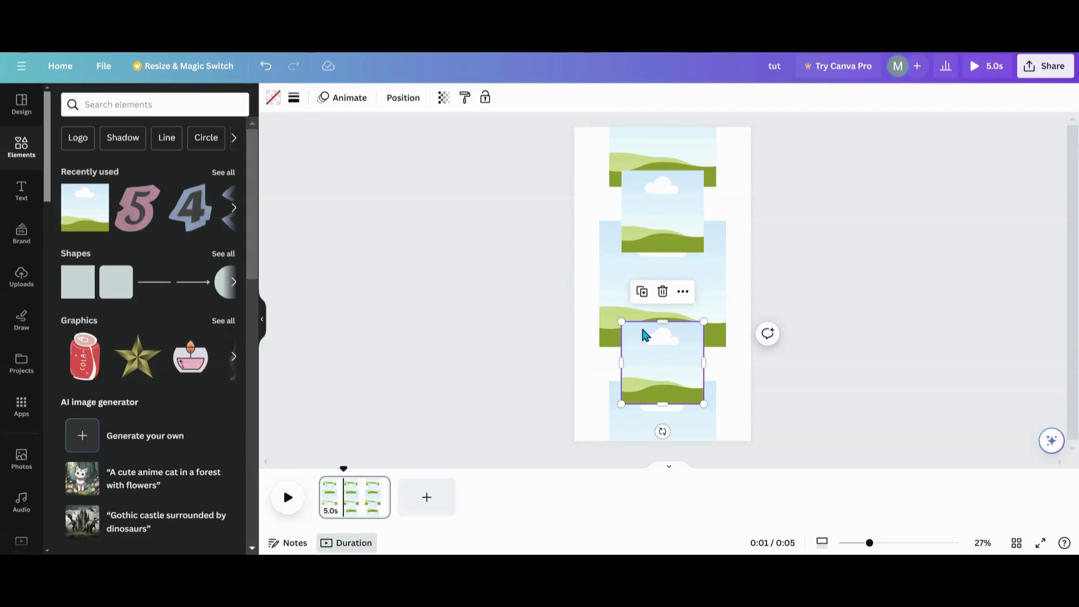
left_click(656, 226)
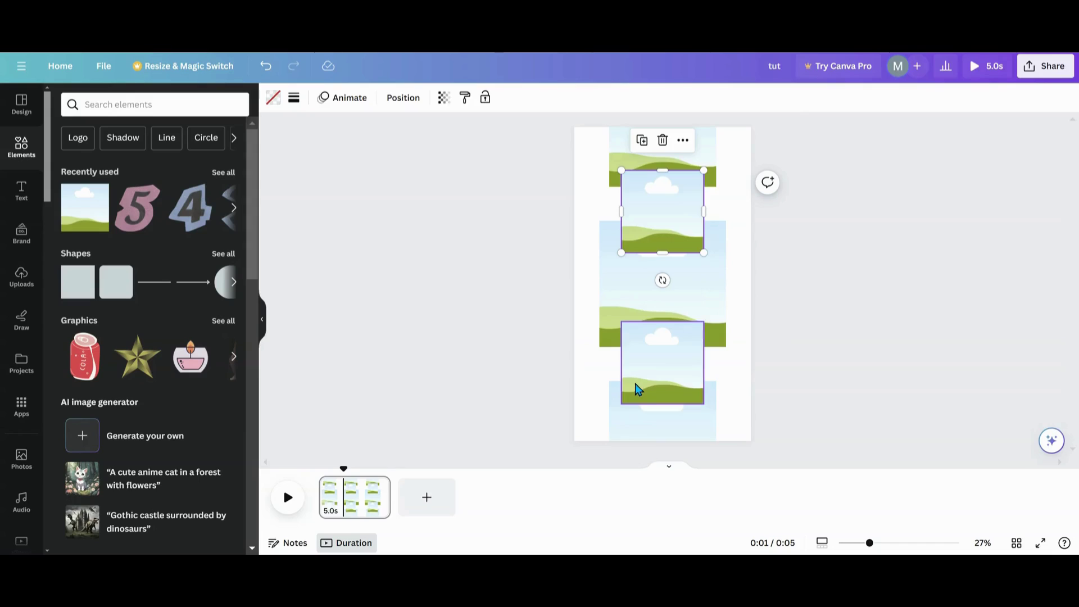
- Set the upper small copy's transparency to 50
left_click(444, 99)
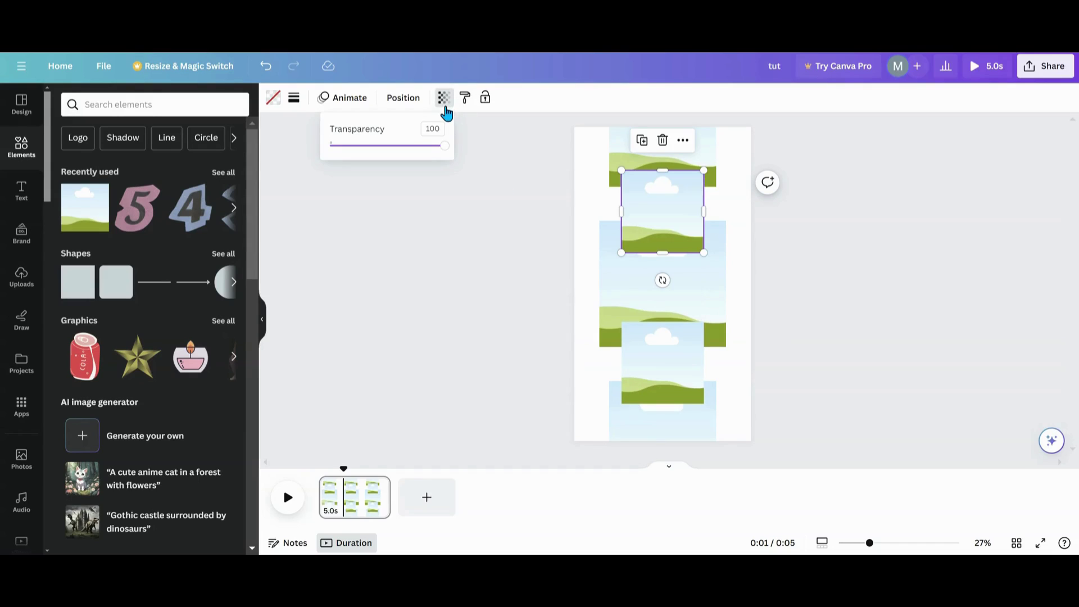
left_click(443, 128)
key("Return")
- Make the lower small copy about 50% transparent and bring up the layers list
left_click(665, 378)
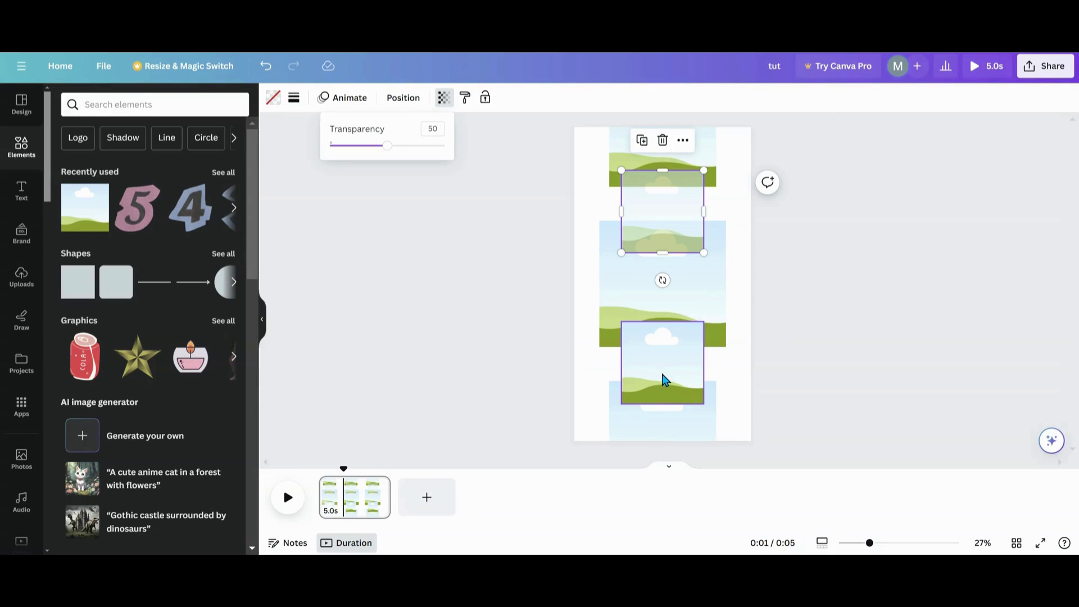
left_click(445, 99)
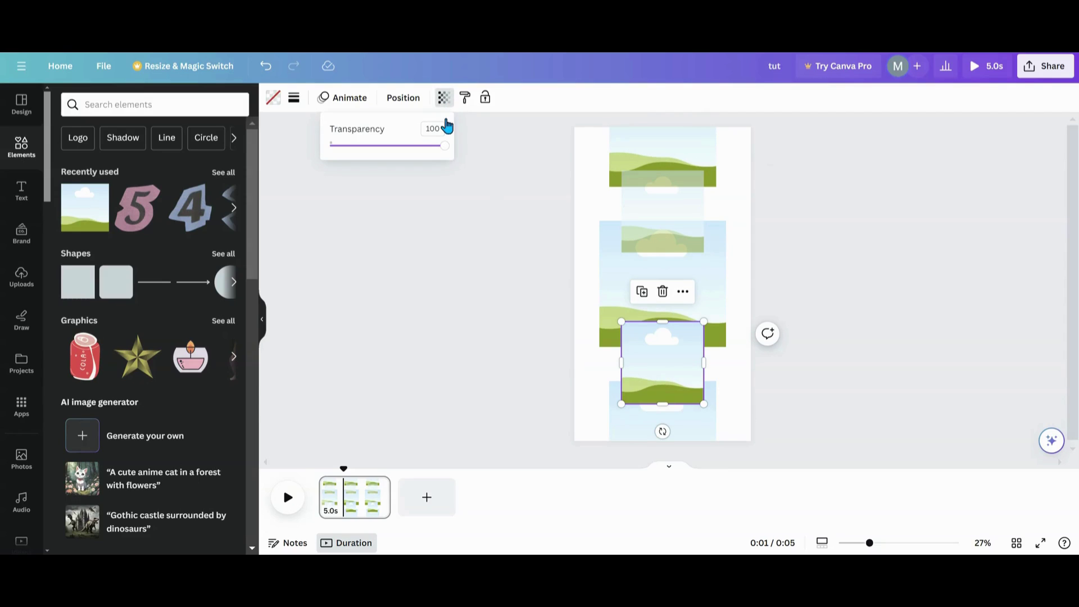
left_click_drag(444, 146, 387, 147)
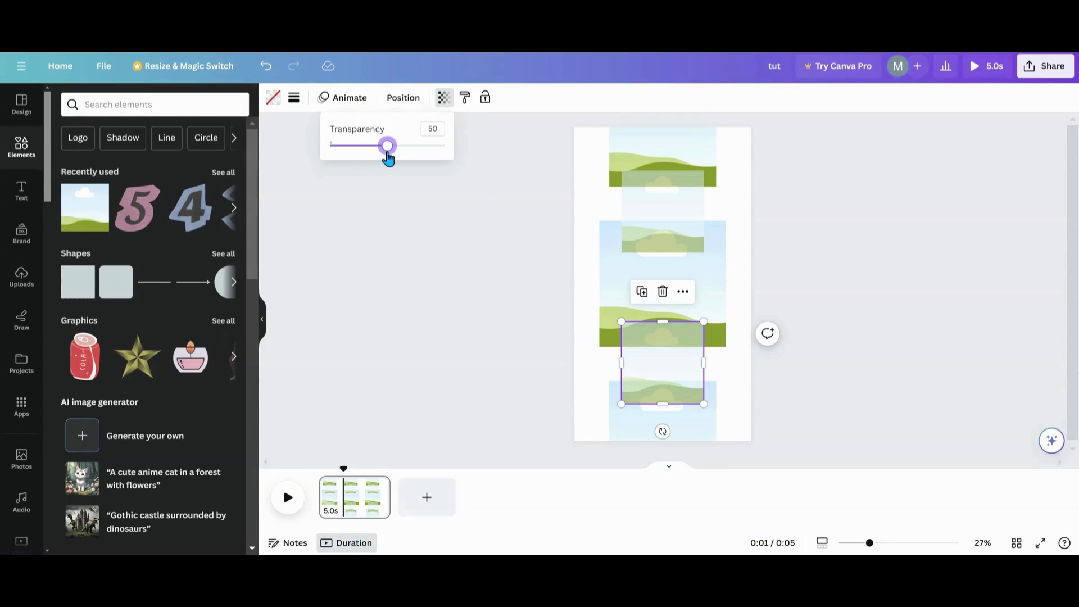
left_click(396, 99)
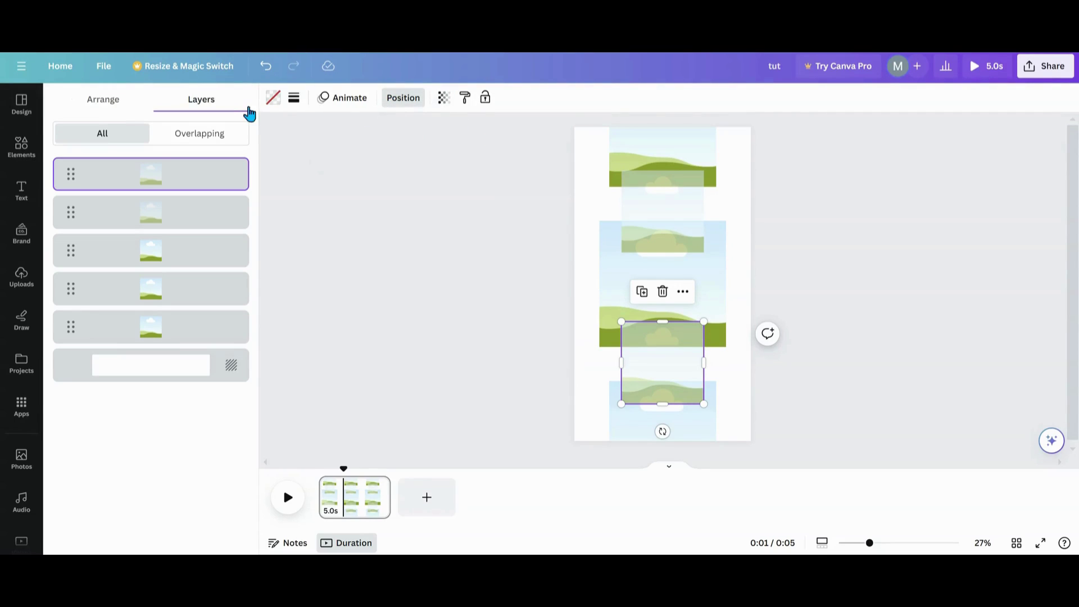
- Drag the top layer to the bottom of the stack and send the upper small copy to back
left_click_drag(163, 176, 165, 354)
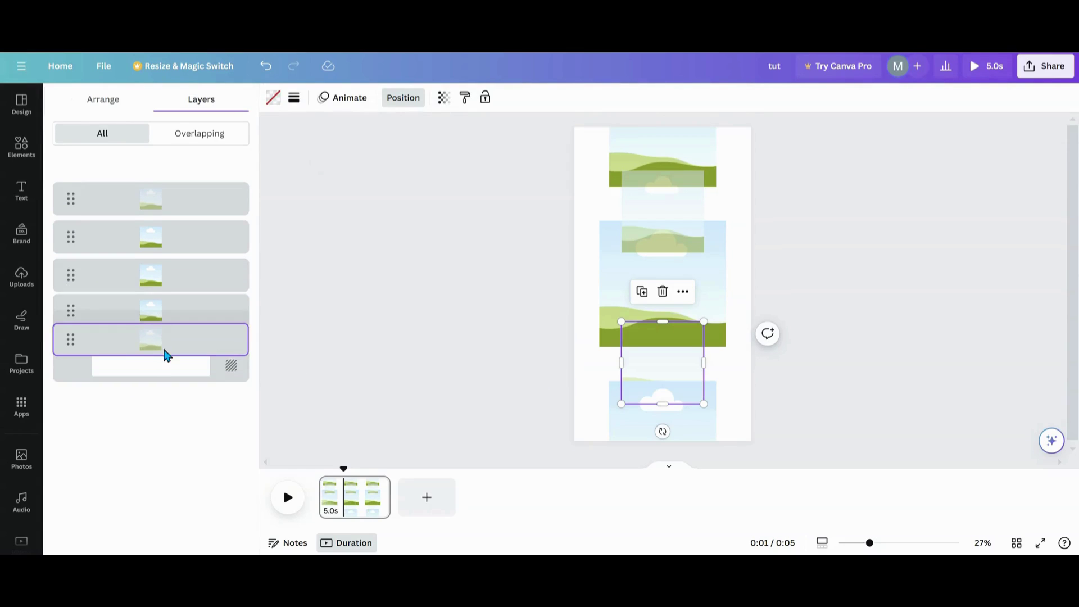
right_click(660, 240)
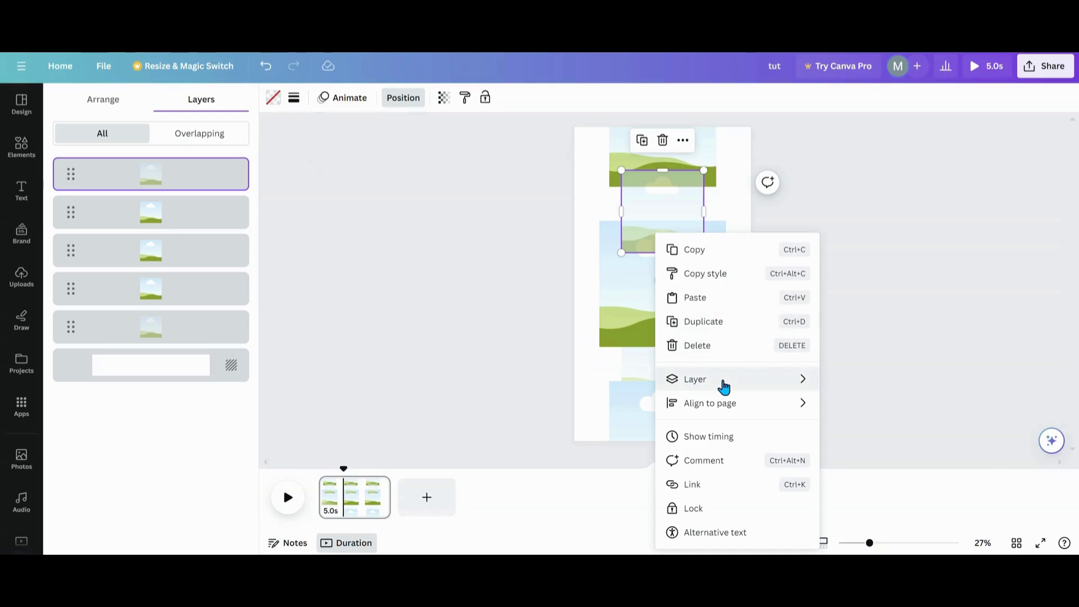
mouse_move(730, 382)
left_click(891, 450)
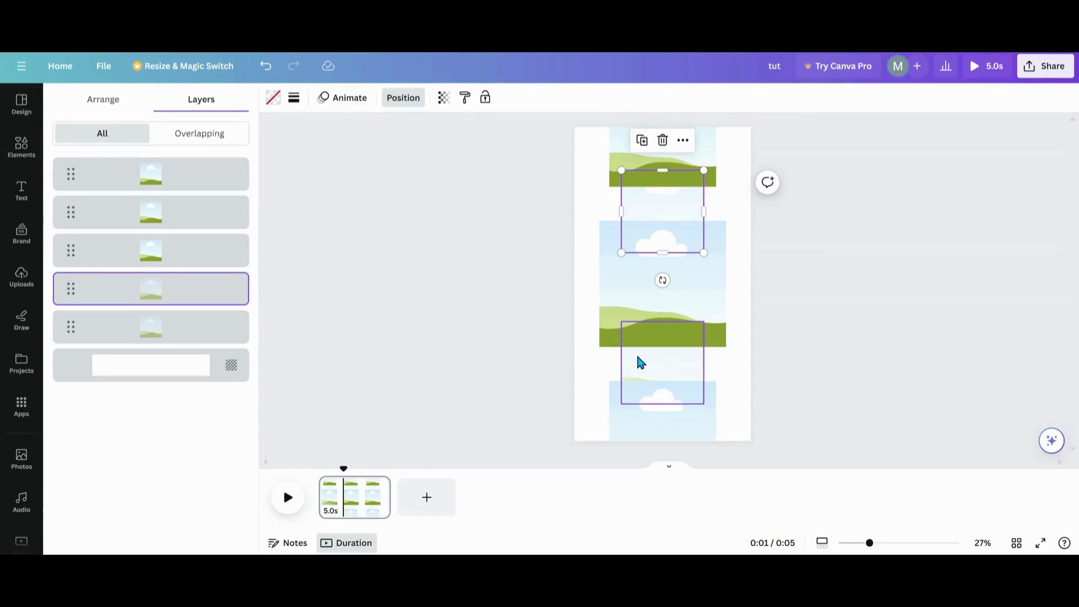
key("Escape")
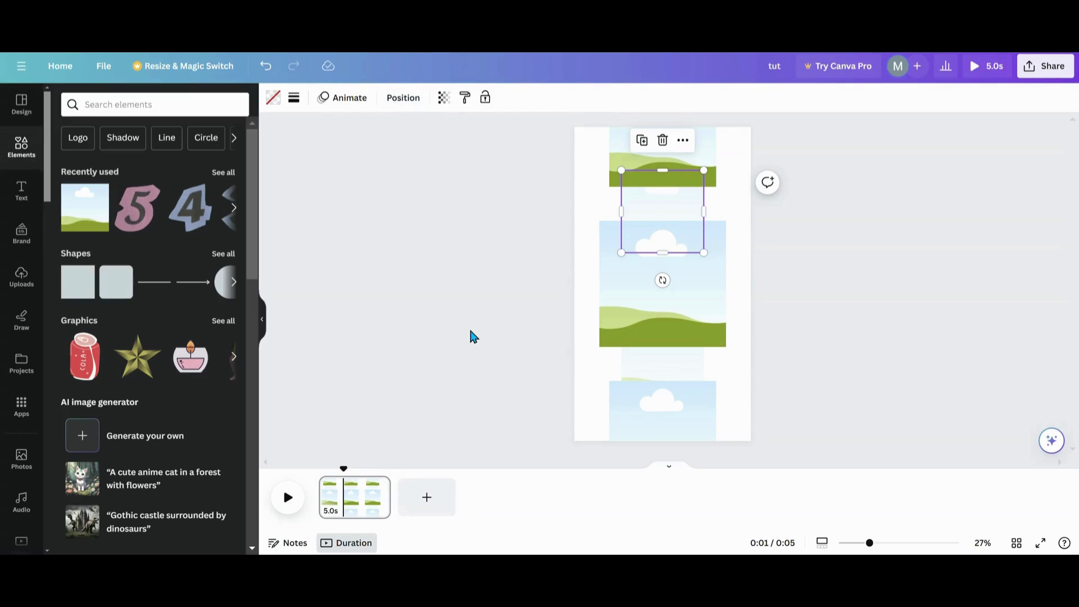
- Add an 'Add a heading' text box and set its font to Archivo Black
left_click(581, 374)
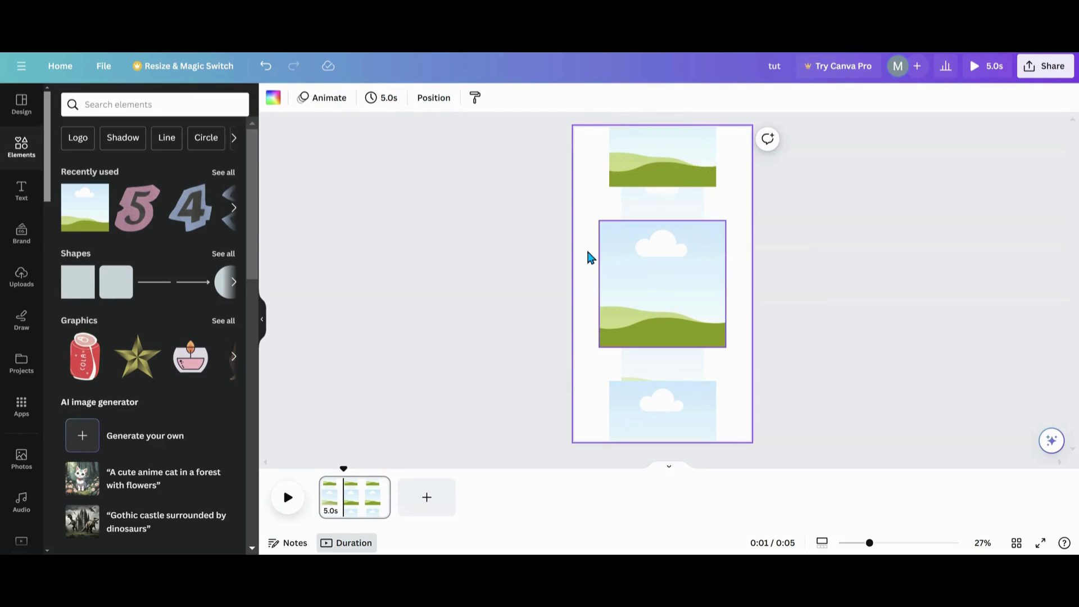
left_click(19, 202)
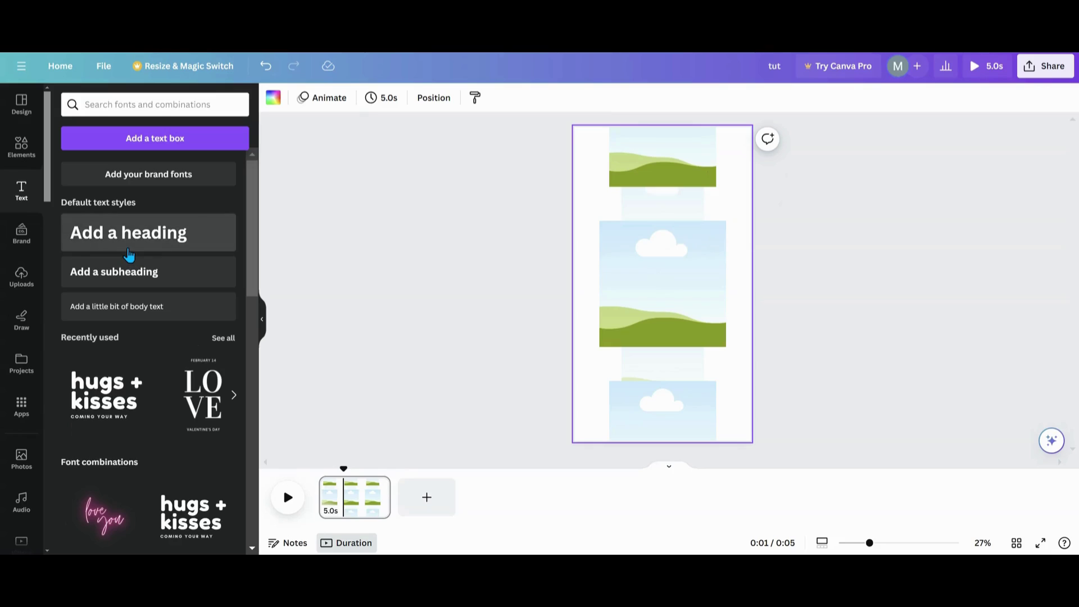
left_click(130, 251)
left_click(354, 104)
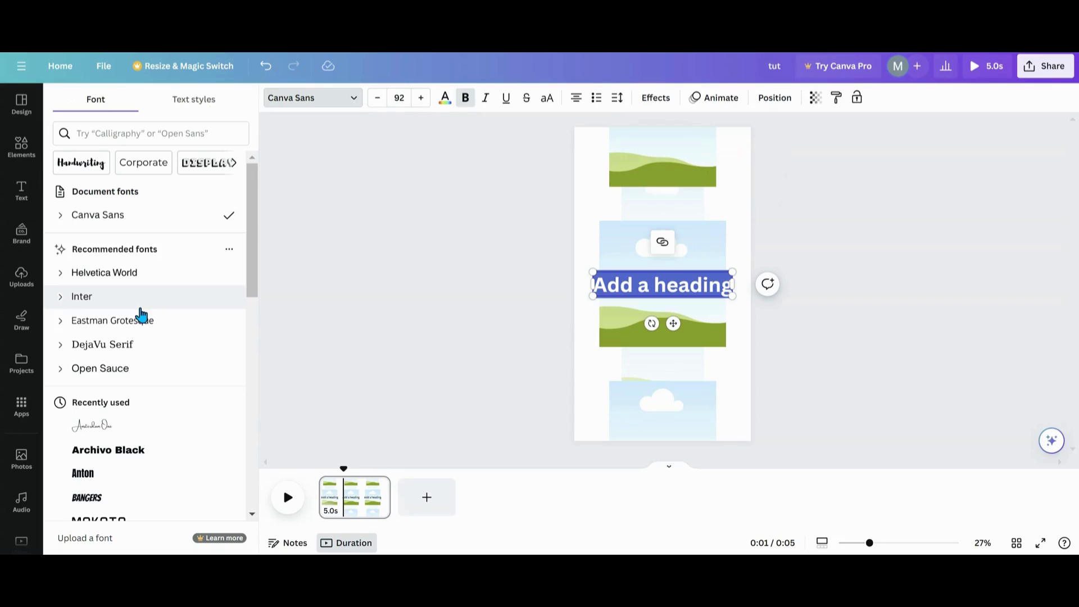
left_click(118, 453)
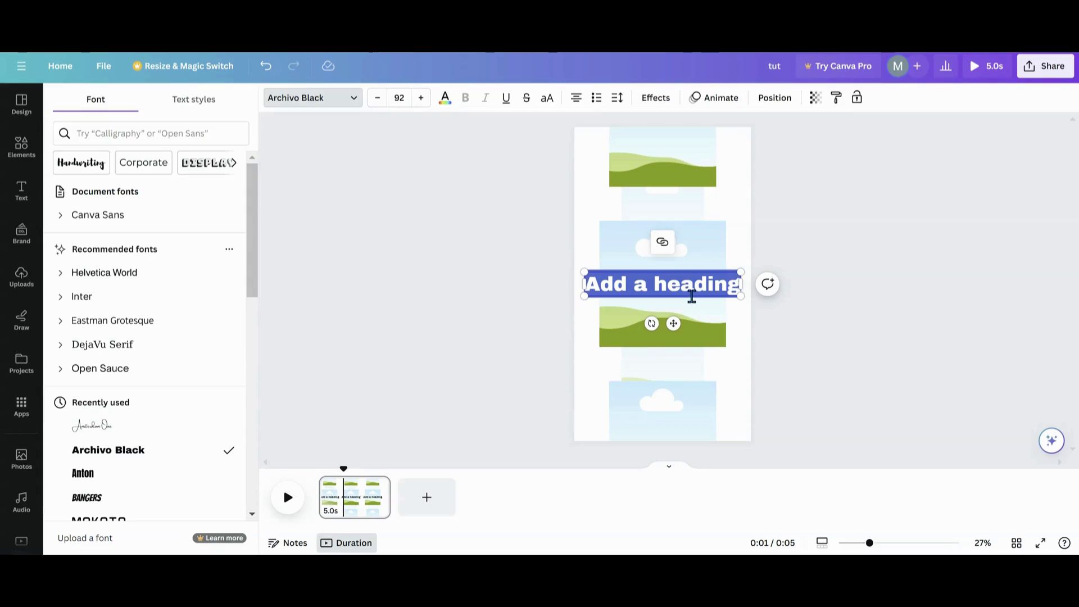
left_click(690, 322)
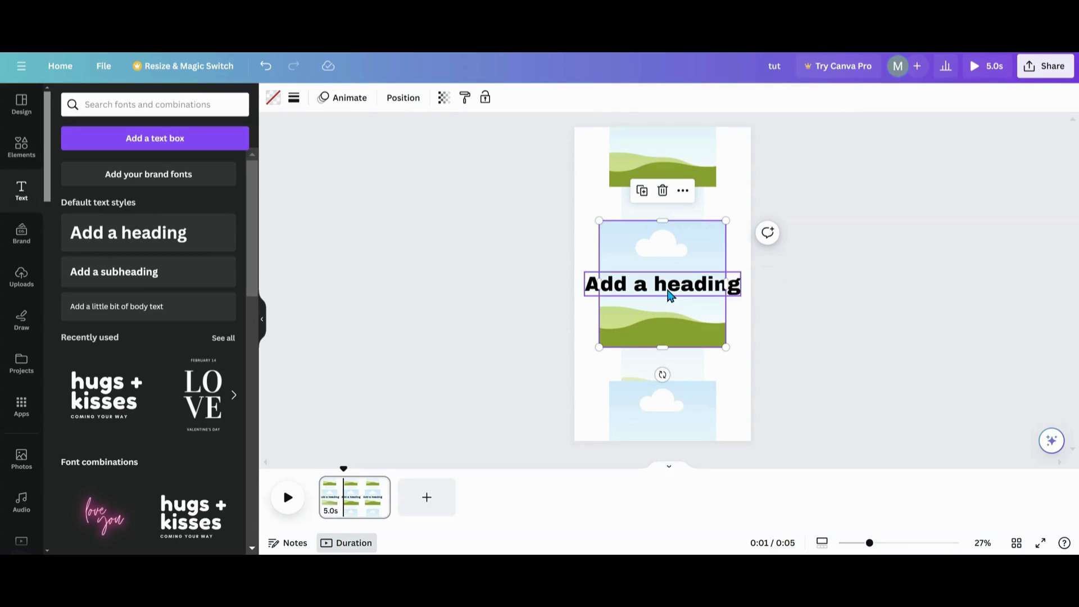
- Replace the heading text with 'one' and widen its text box
left_click(670, 295)
double_click(668, 289)
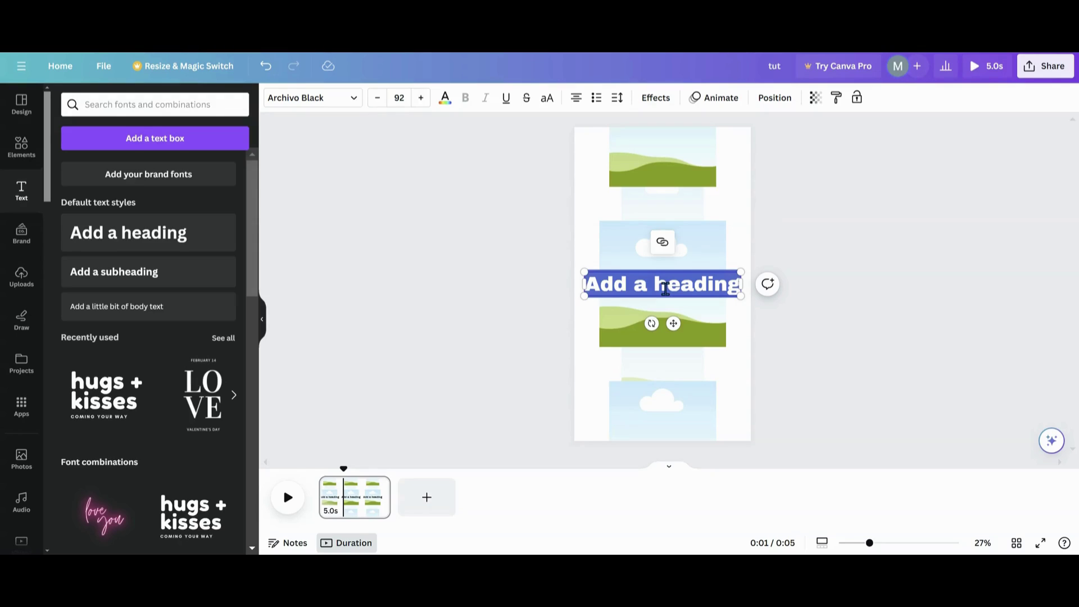
type("on")
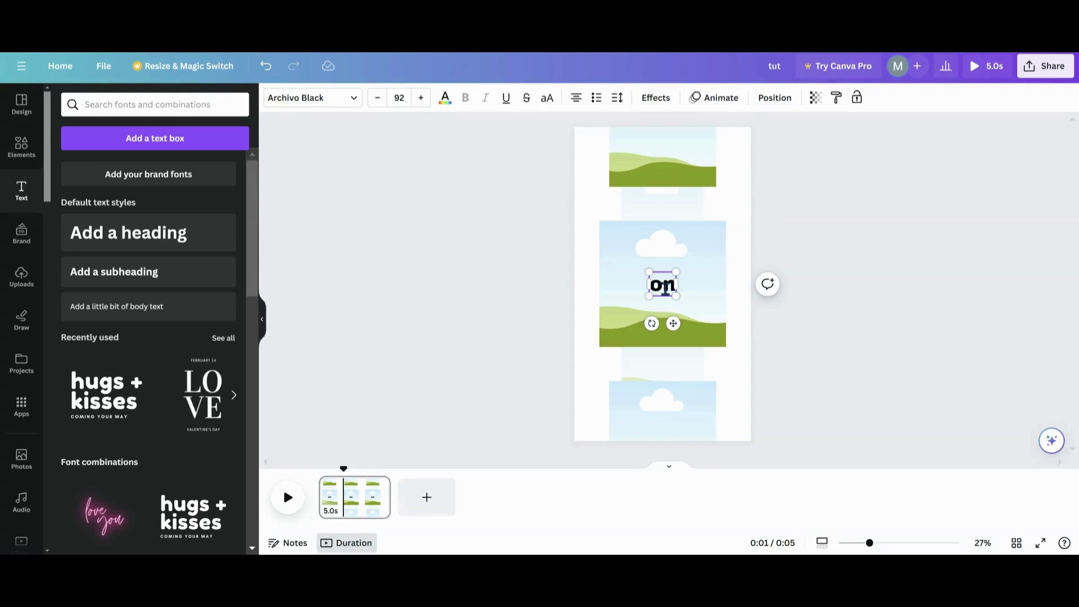
type("e")
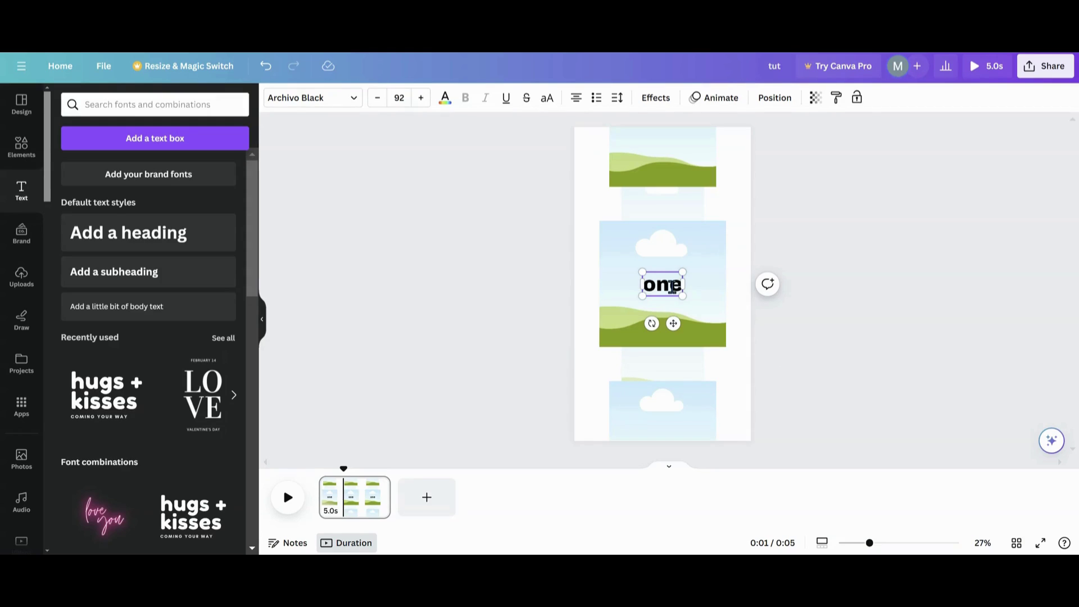
left_click(645, 284)
key("Return")
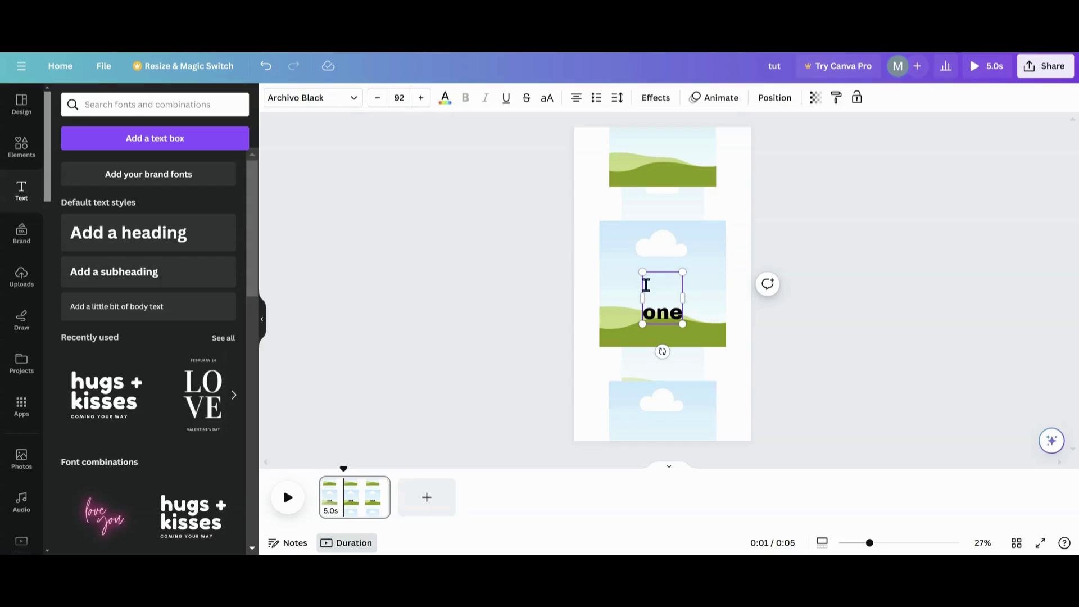
left_click_drag(683, 298, 704, 298)
key("BackSpace")
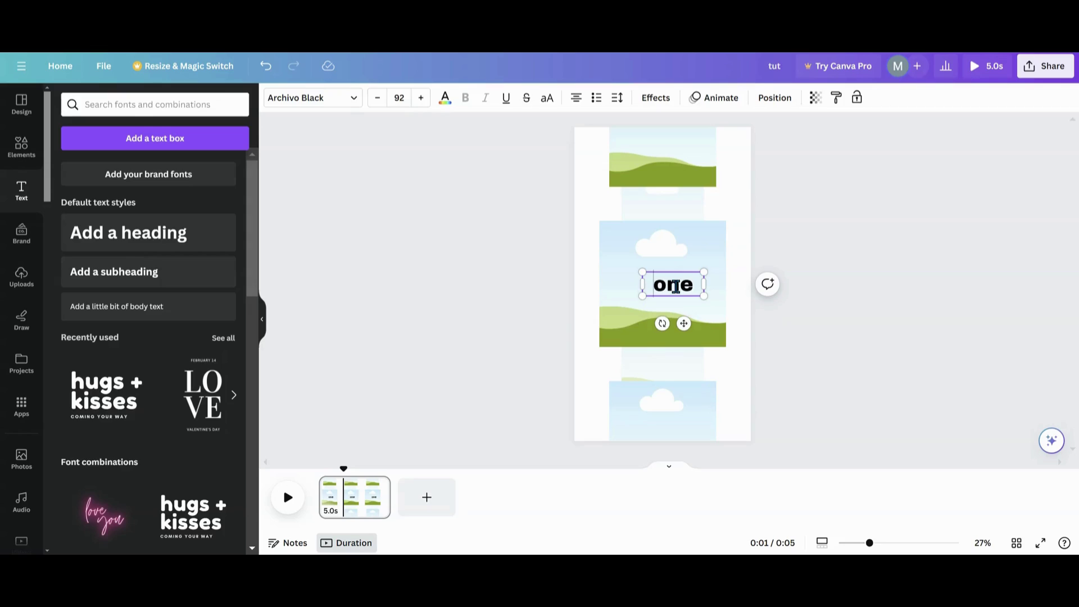
left_click_drag(708, 285, 734, 287)
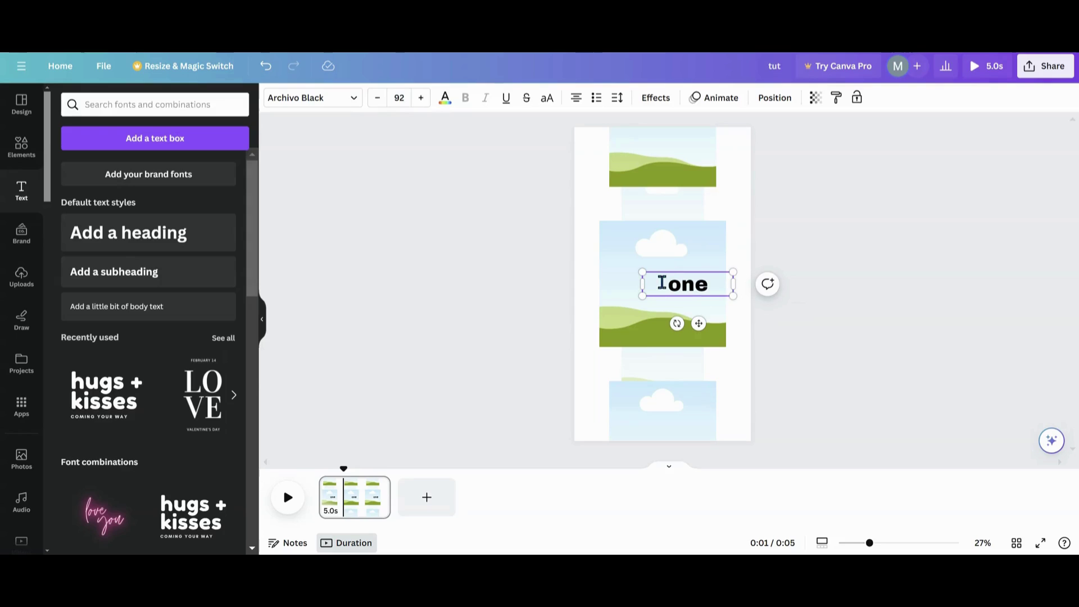
- Place the 'one' caption over the green hills of the central picture
left_click_drag(707, 336, 796, 405)
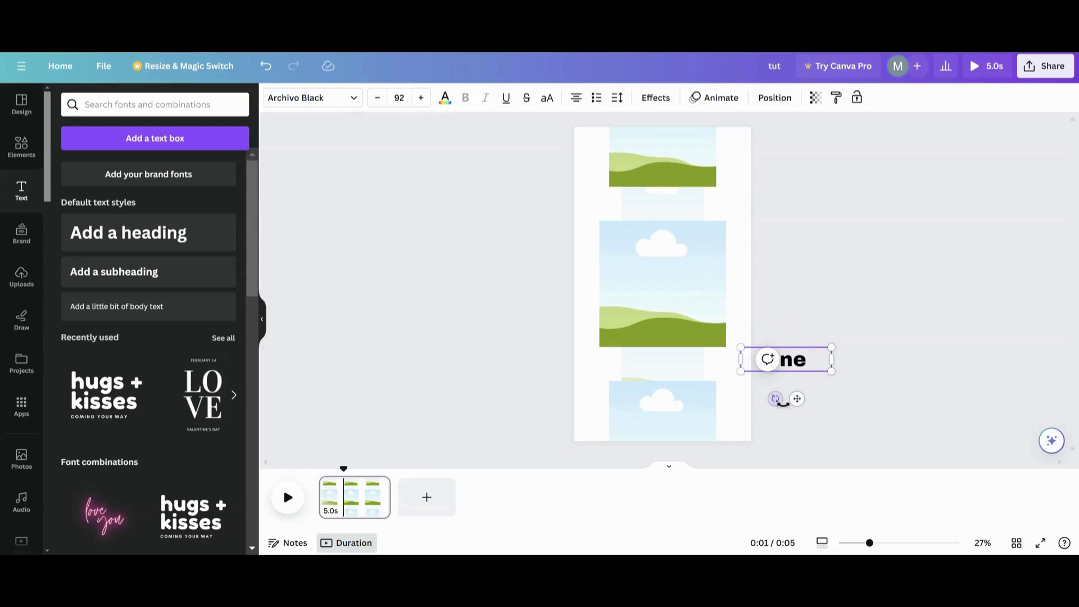
left_click_drag(797, 399, 678, 361)
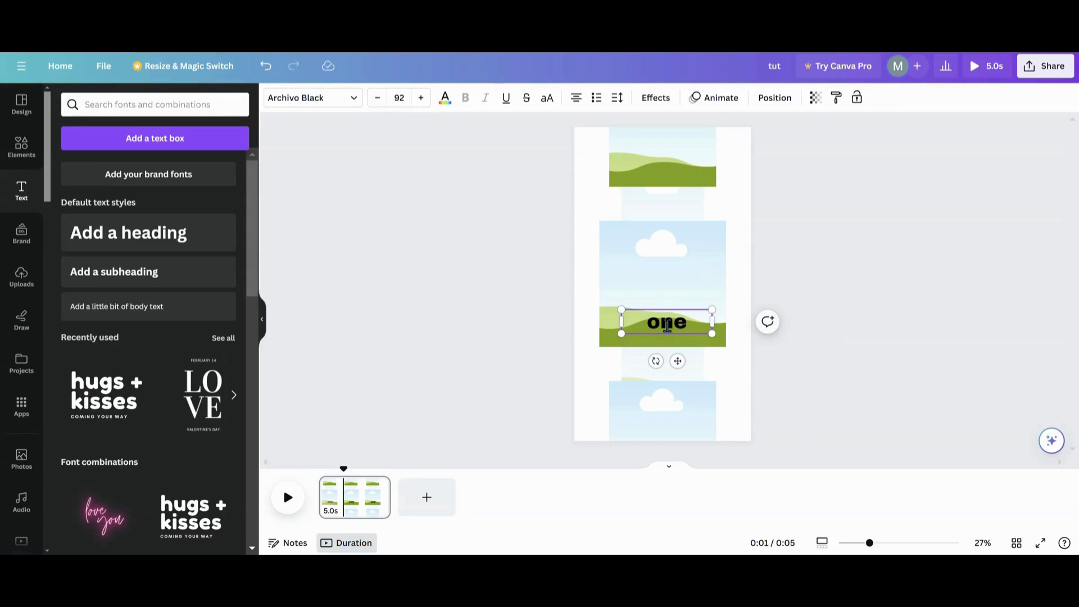
left_click(640, 344)
left_click(663, 324)
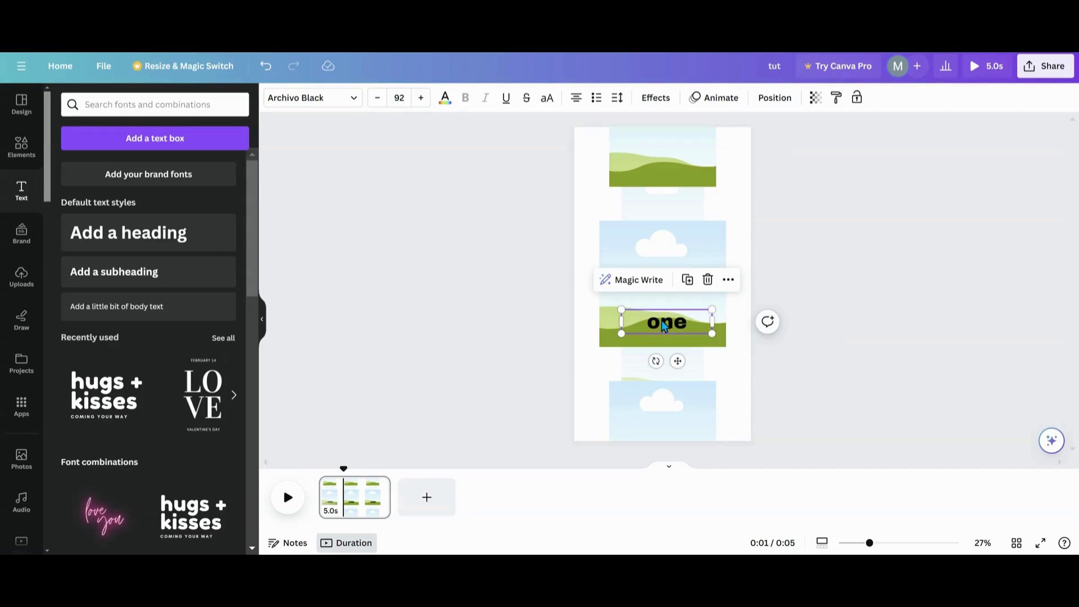
double_click(671, 321)
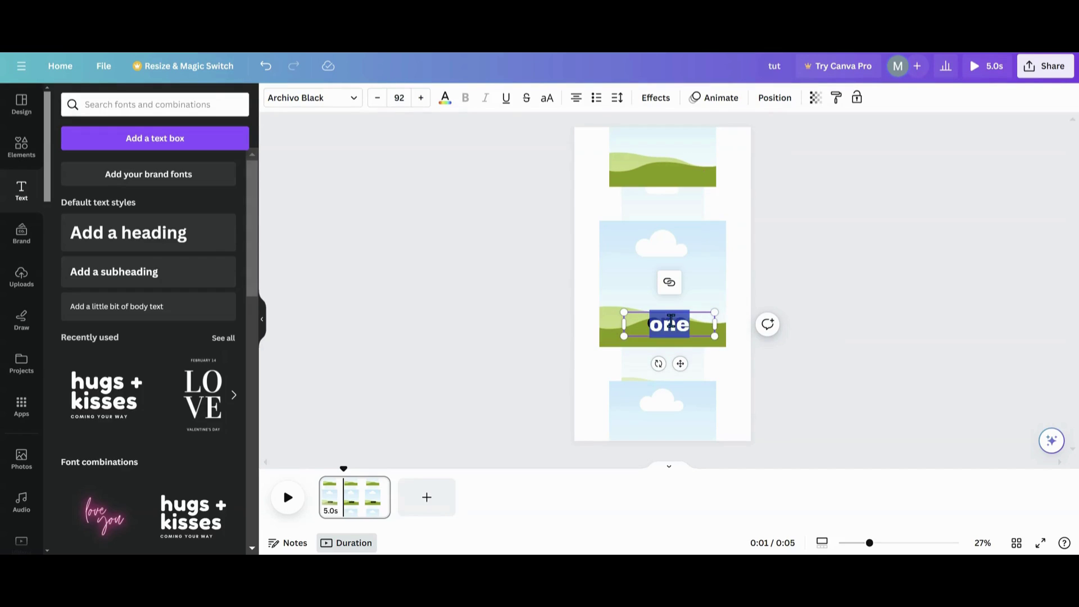
left_click(671, 321)
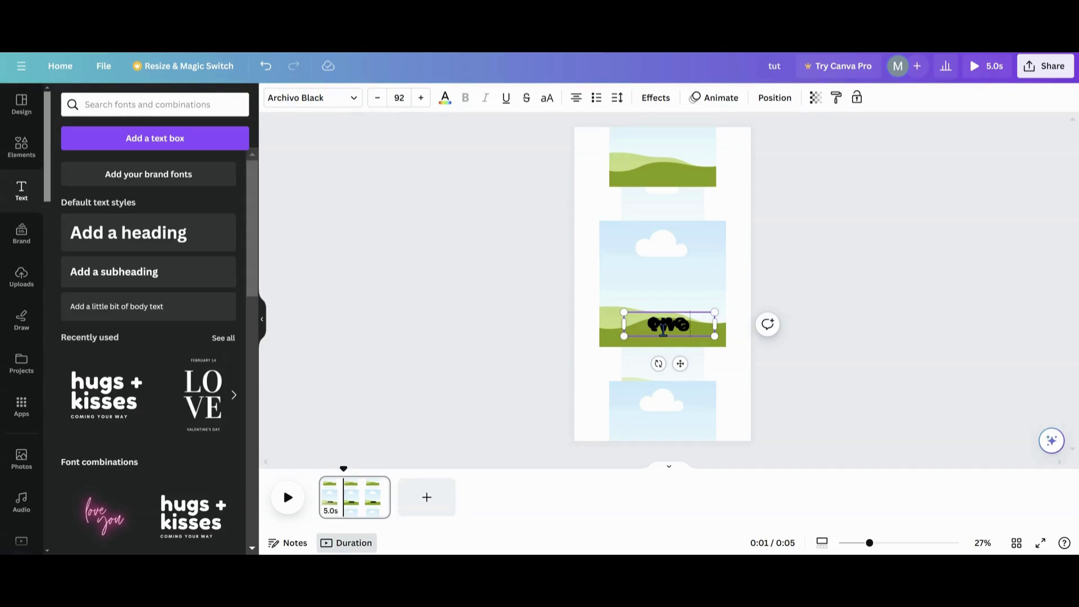
- Duplicate the 'one' caption and retype the copy as 'three'
left_click(617, 364)
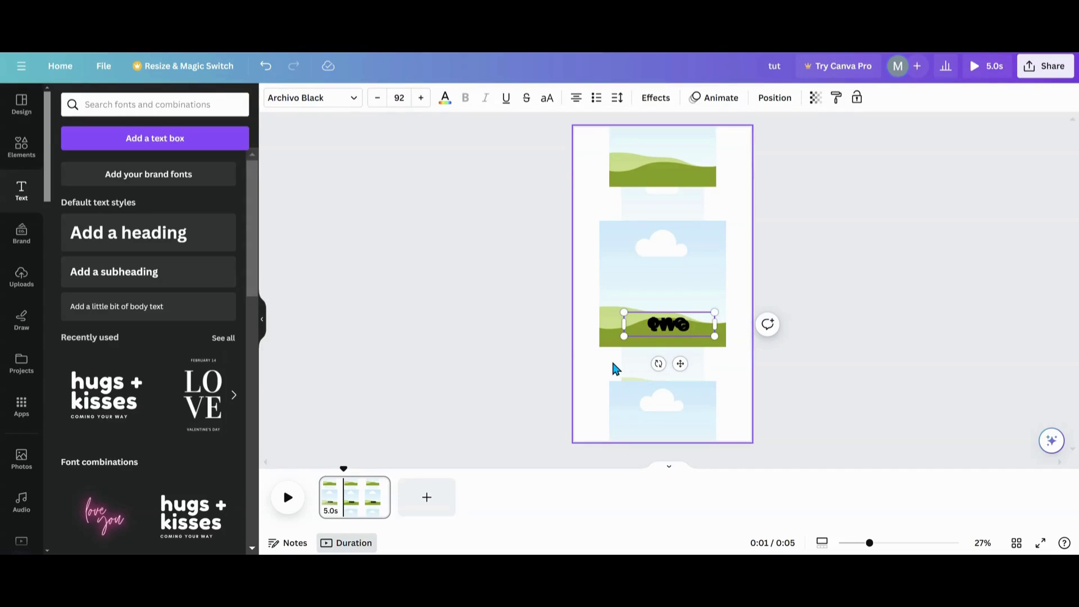
left_click(662, 329)
left_click(687, 282)
double_click(669, 331)
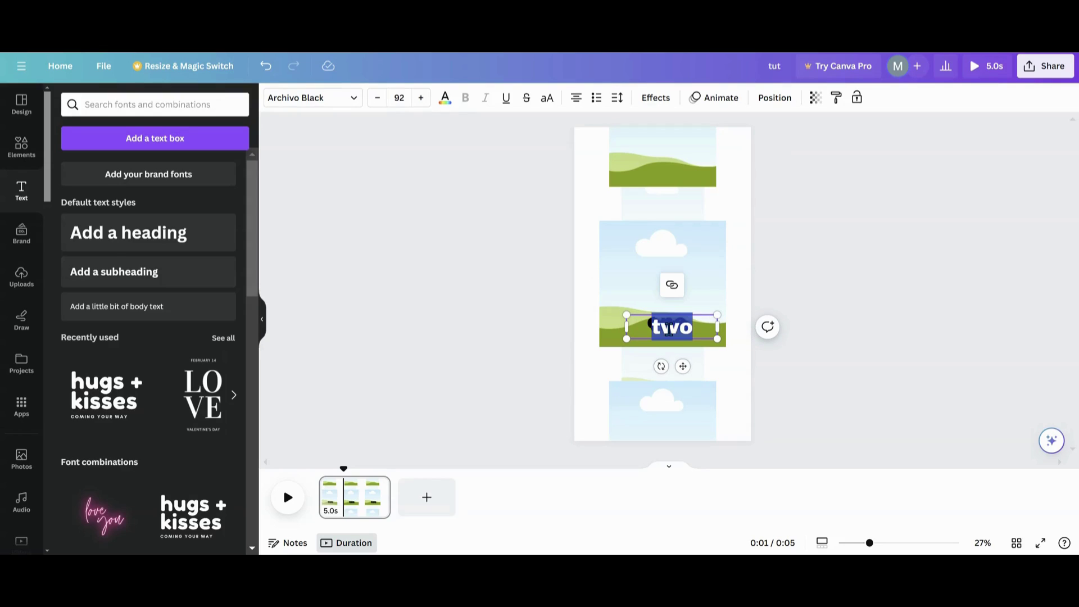
key("BackSpace")
type("thr")
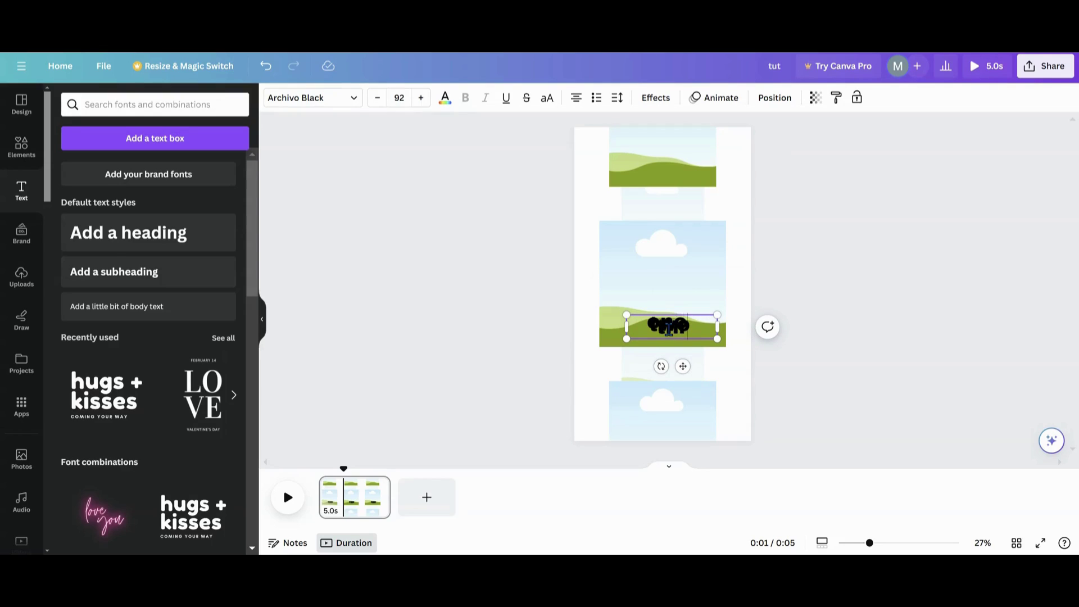
type("ee")
left_click(606, 370)
- Make further caption copies for four and five, moving 'five' below the stacked words
left_click(664, 325)
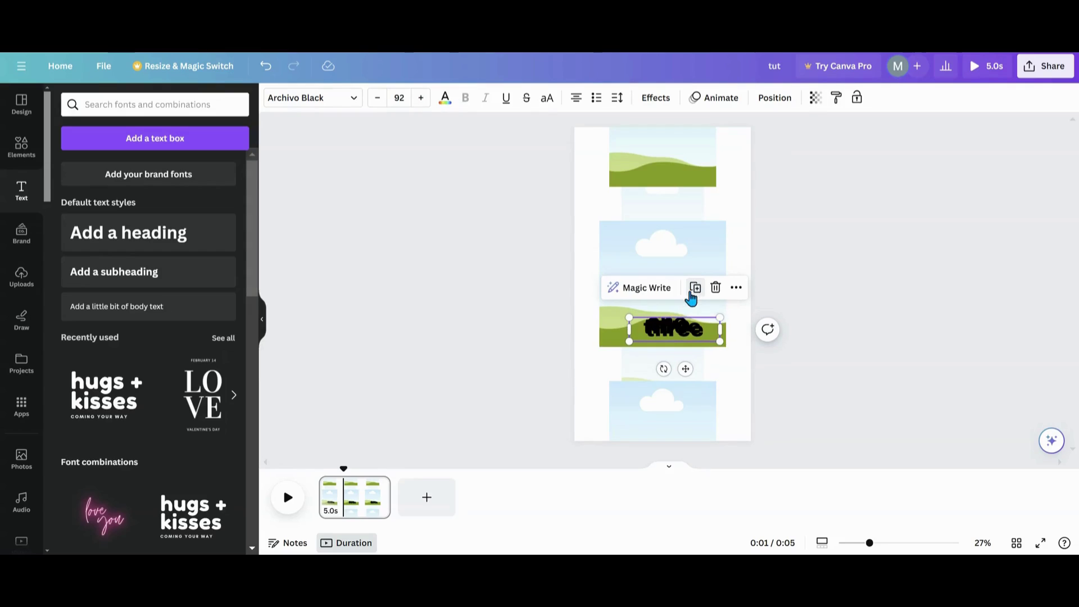
double_click(673, 331)
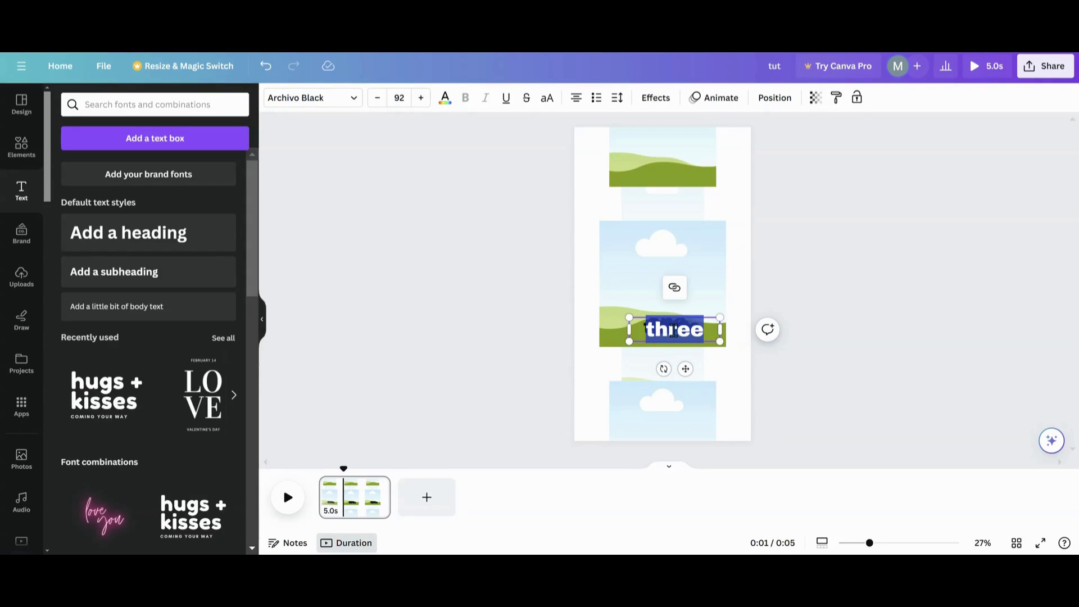
type("three")
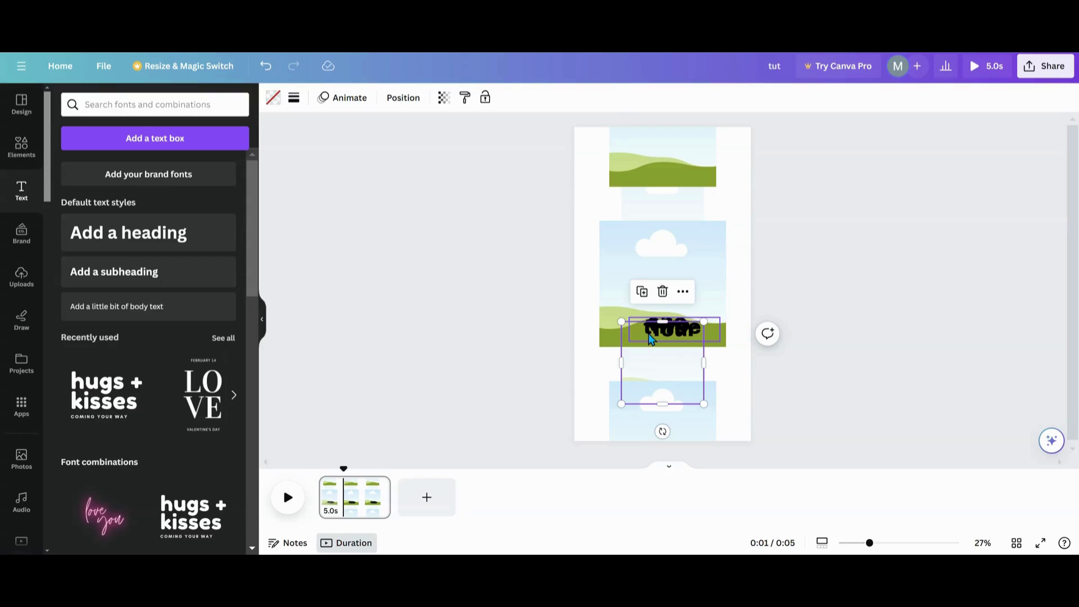
left_click_drag(650, 338, 653, 340)
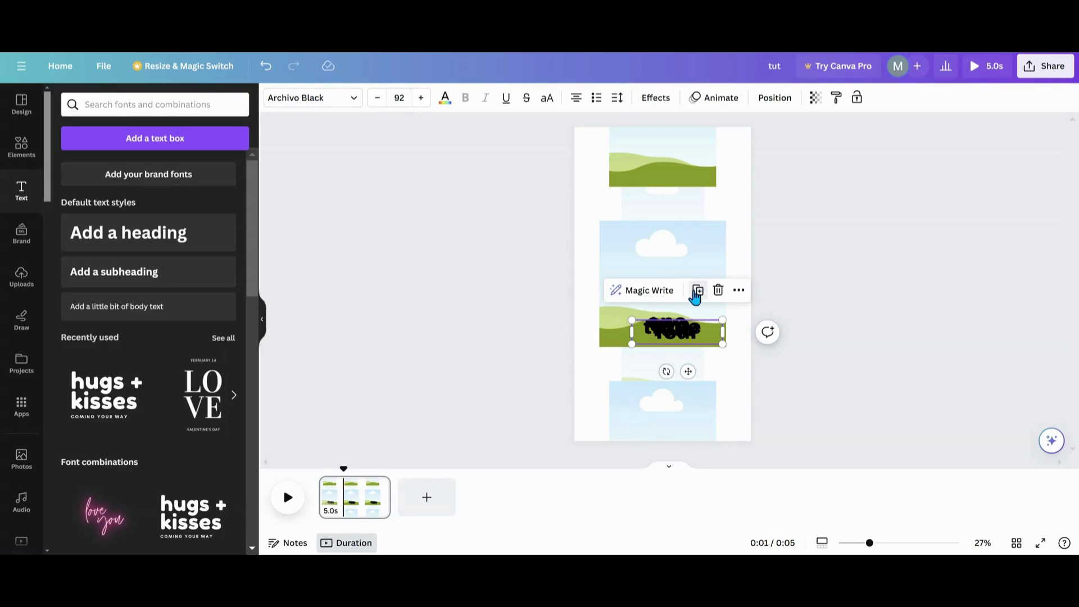
double_click(679, 333)
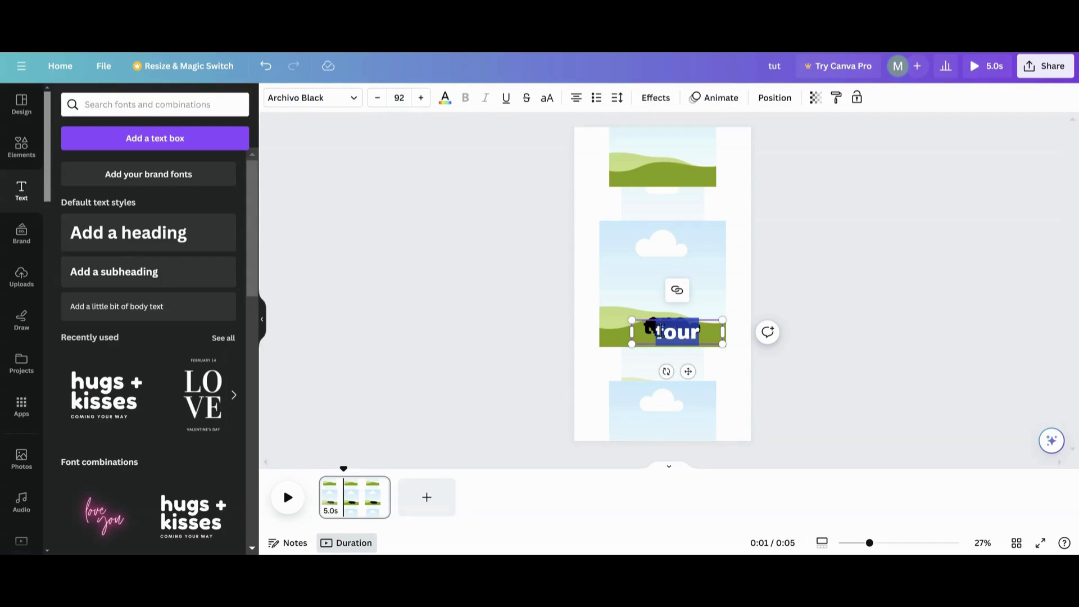
key("BackSpace")
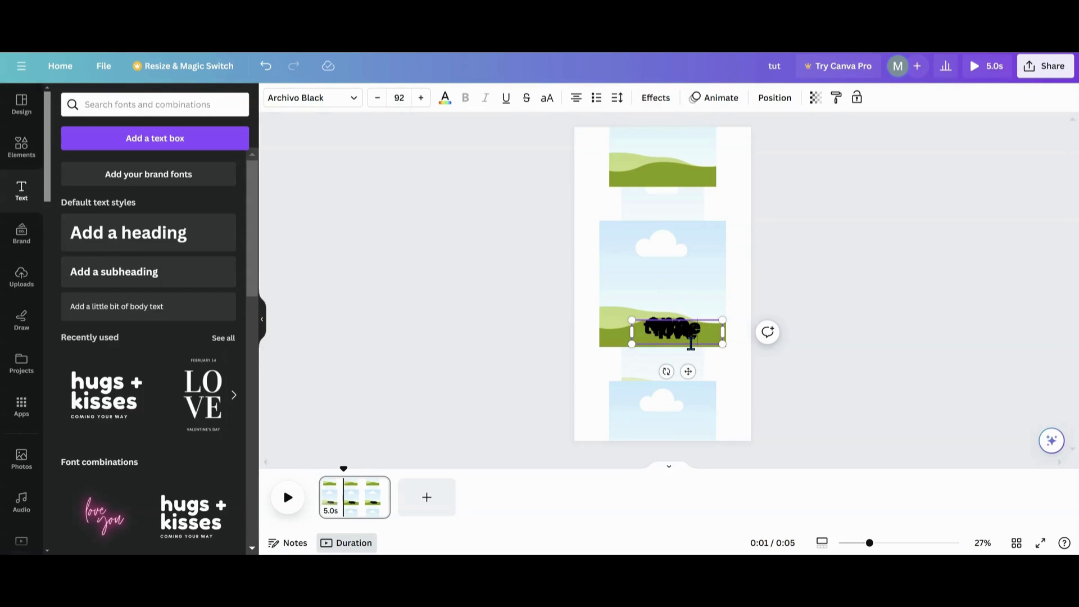
left_click(720, 367)
left_click_drag(683, 333, 682, 366)
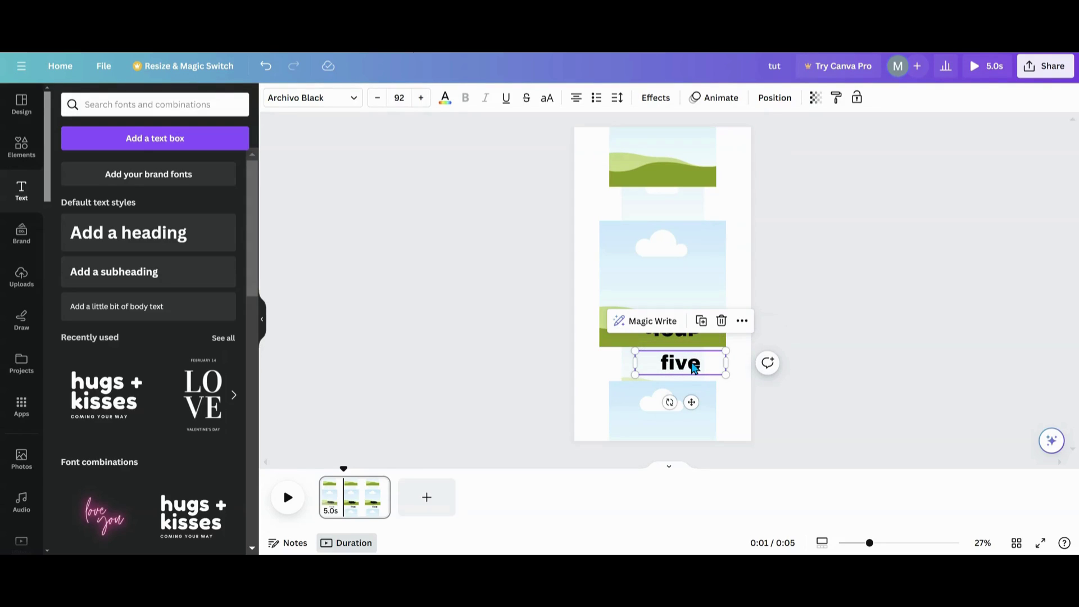
- Move the five, four and three captions just past the page's right edge and show the layers list
left_click_drag(686, 371, 790, 366)
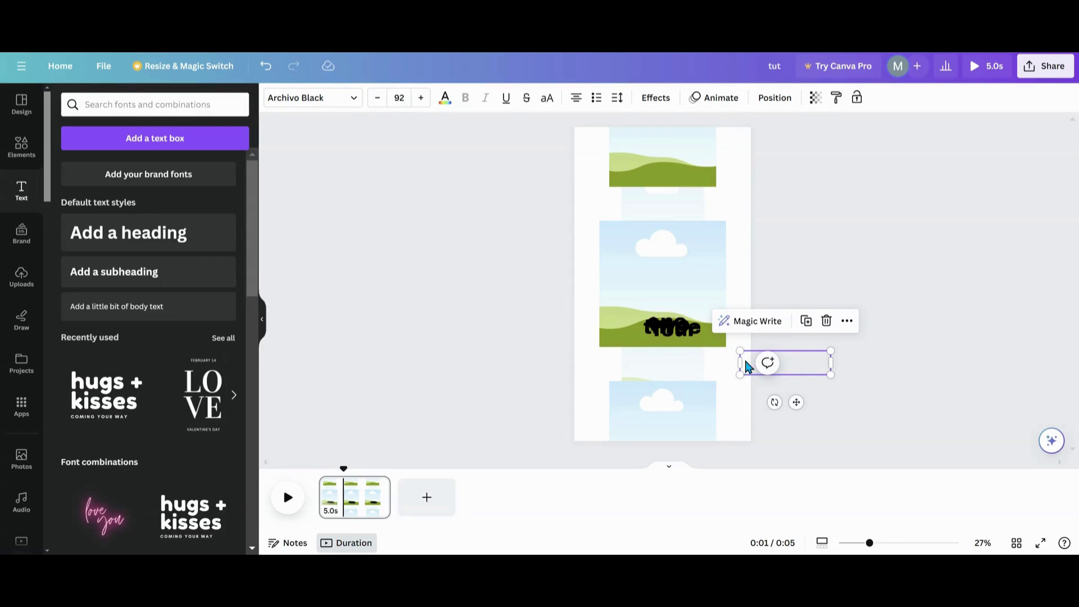
mouse_move(787, 358)
left_mouse_down()
mouse_move(680, 349)
mouse_move(785, 360)
left_mouse_up()
left_click_drag(673, 329, 781, 356)
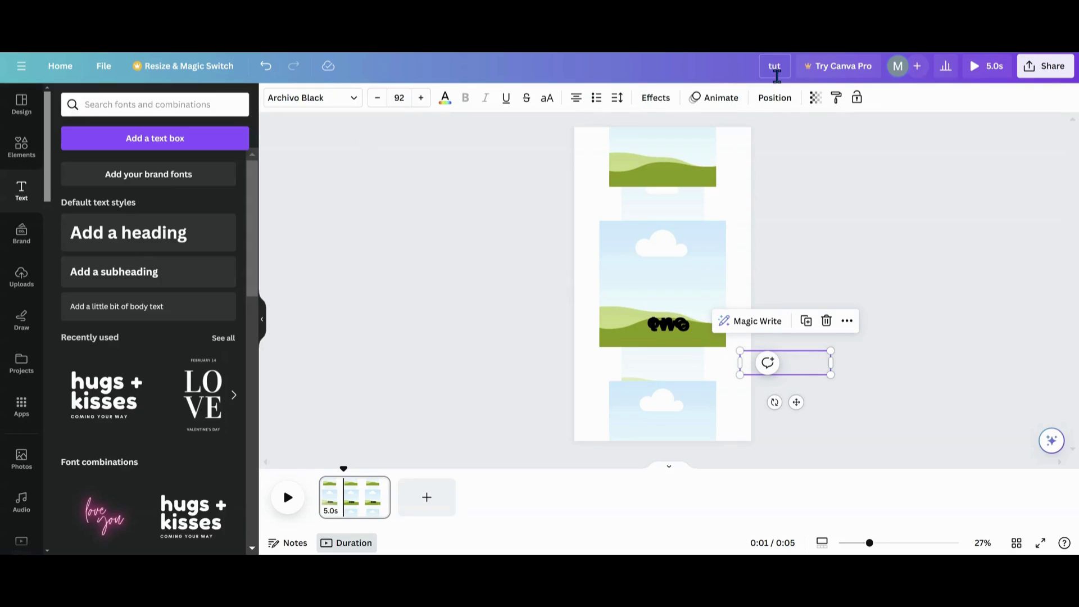
left_click(774, 100)
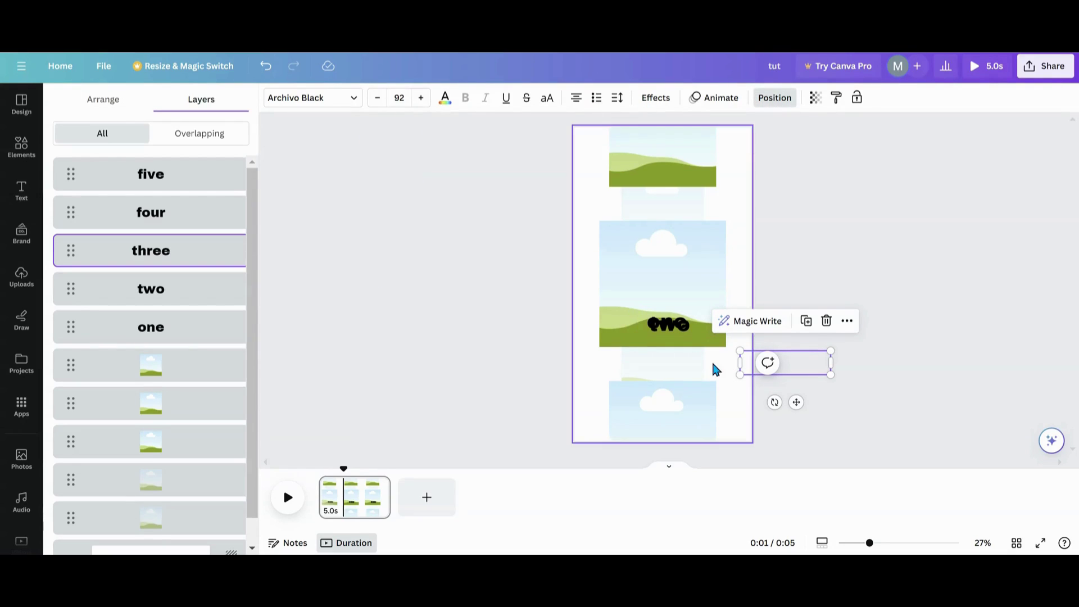
- Move the 'two' and 'one' captions off the page, restoring the accidentally deleted 'two'
left_click(676, 328)
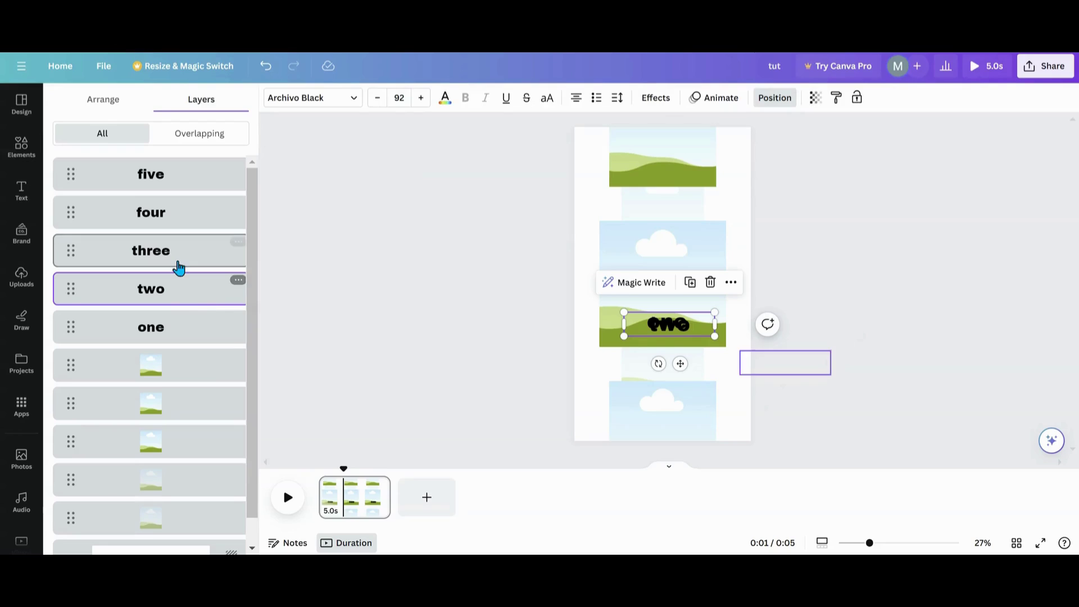
left_click_drag(647, 321, 786, 361)
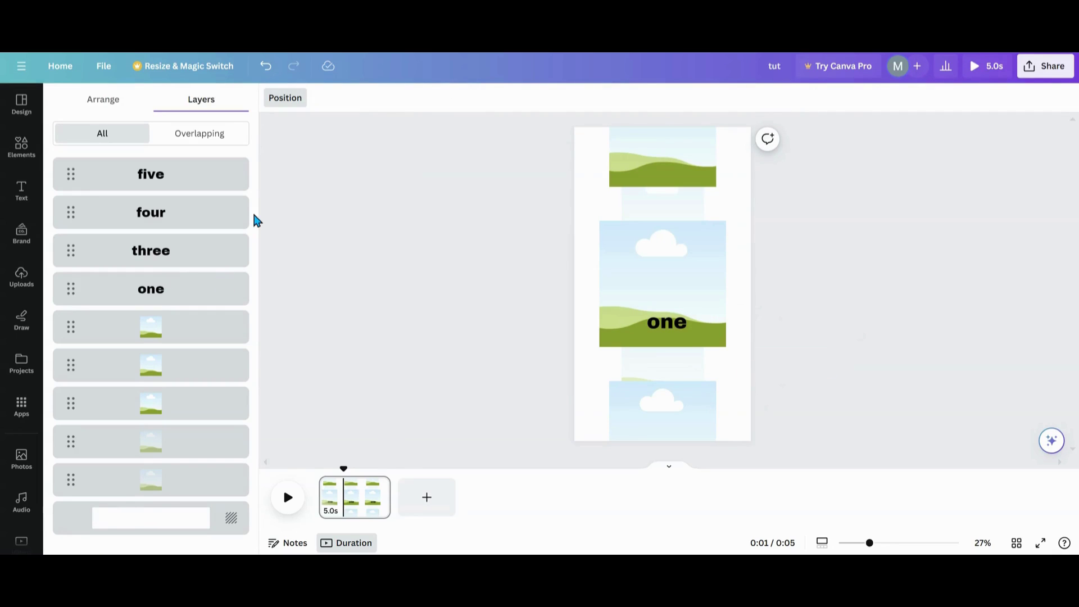
left_click(266, 67)
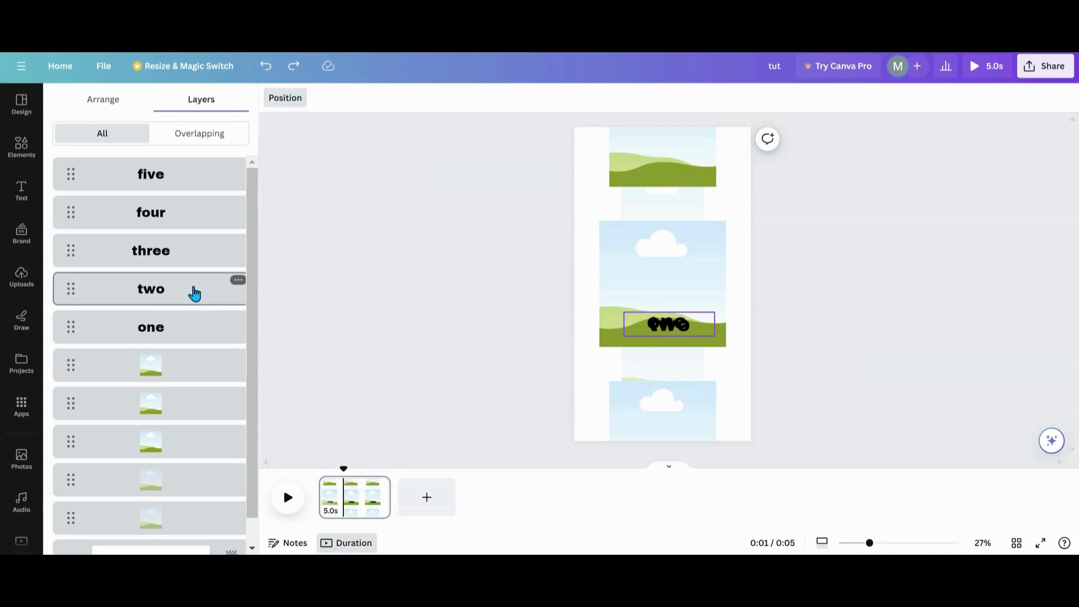
left_click_drag(664, 335, 779, 366)
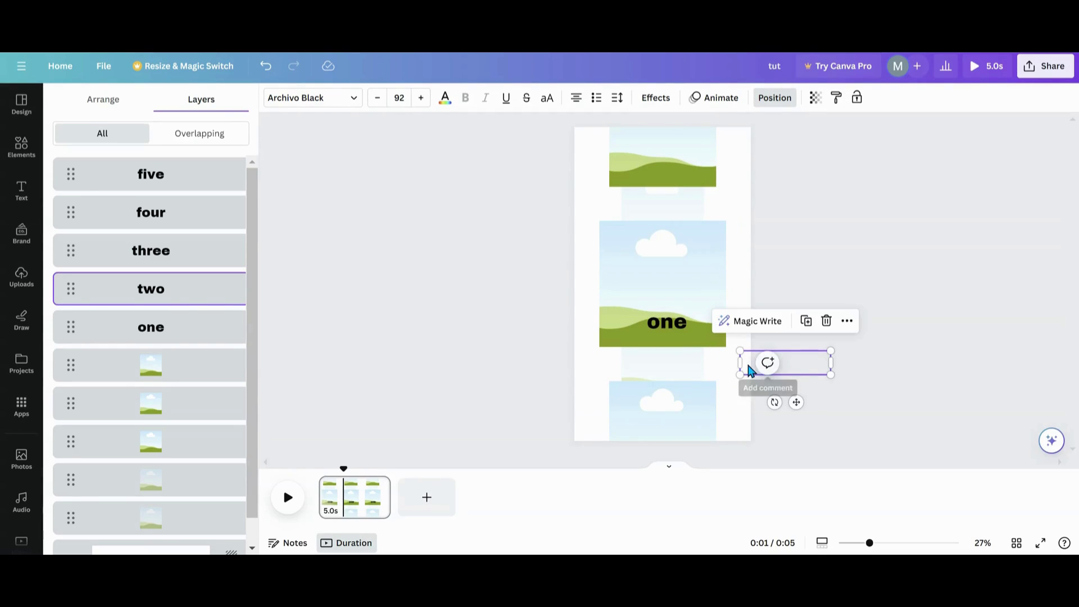
left_click_drag(673, 329, 785, 364)
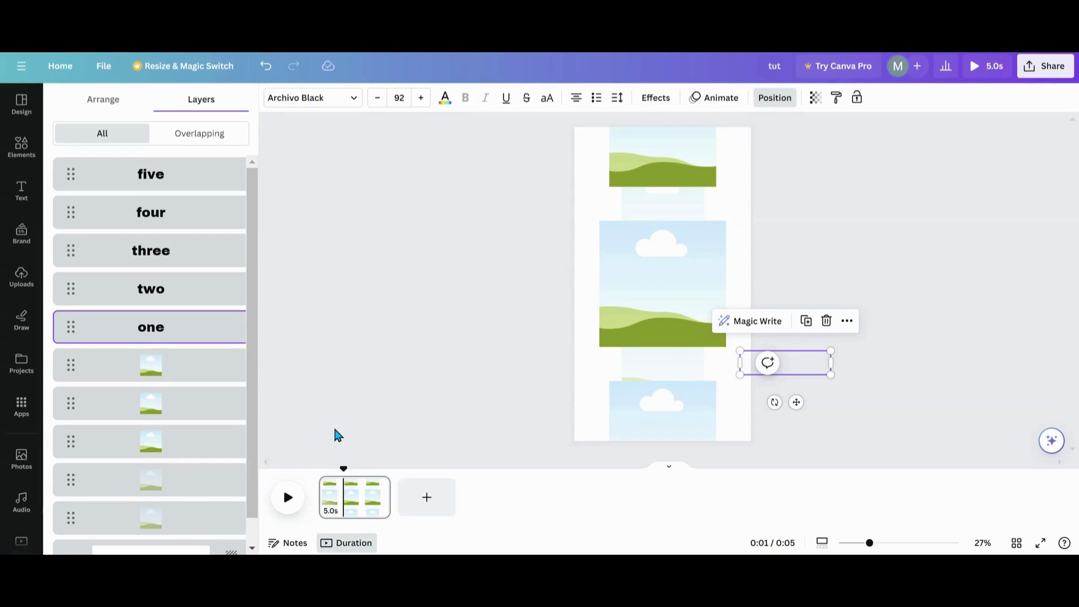
left_click(359, 517)
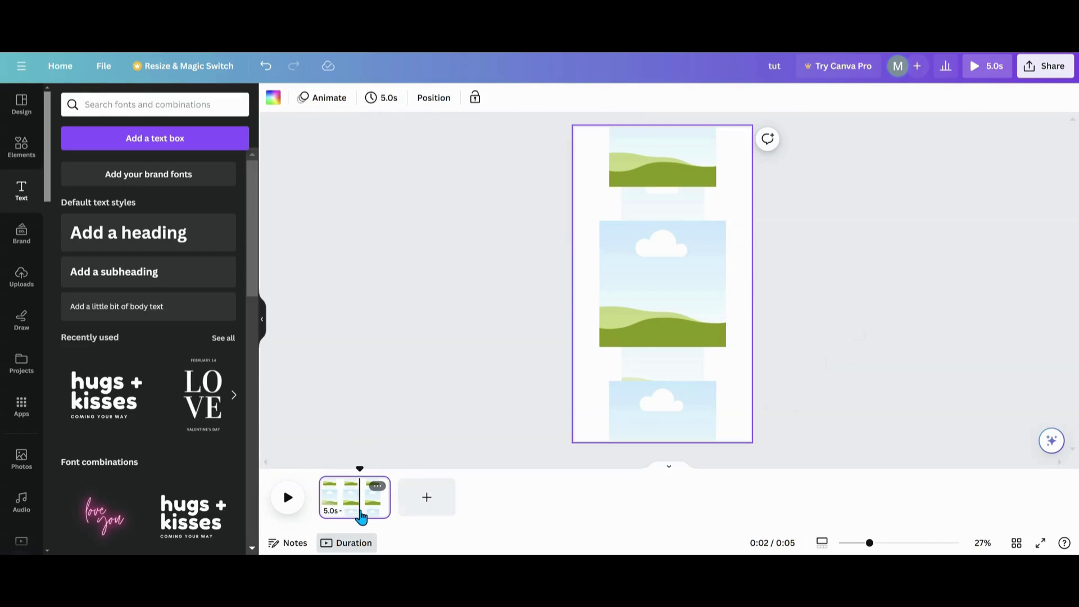
- Duplicate the page until there are five identical 5-second pages, 25 seconds in total
left_click(379, 488)
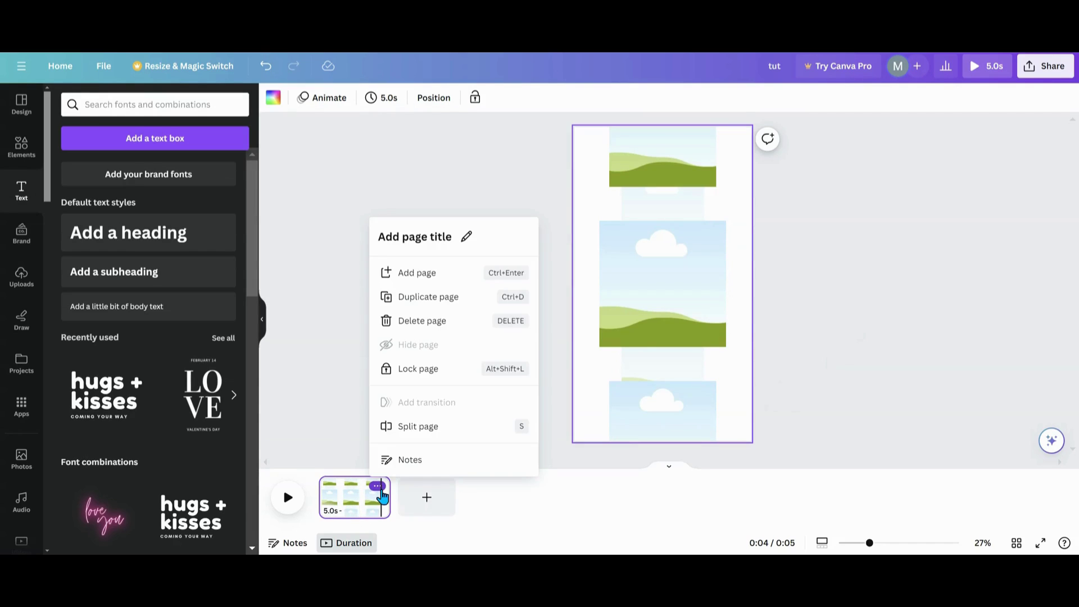
left_click(414, 299)
left_click(460, 487)
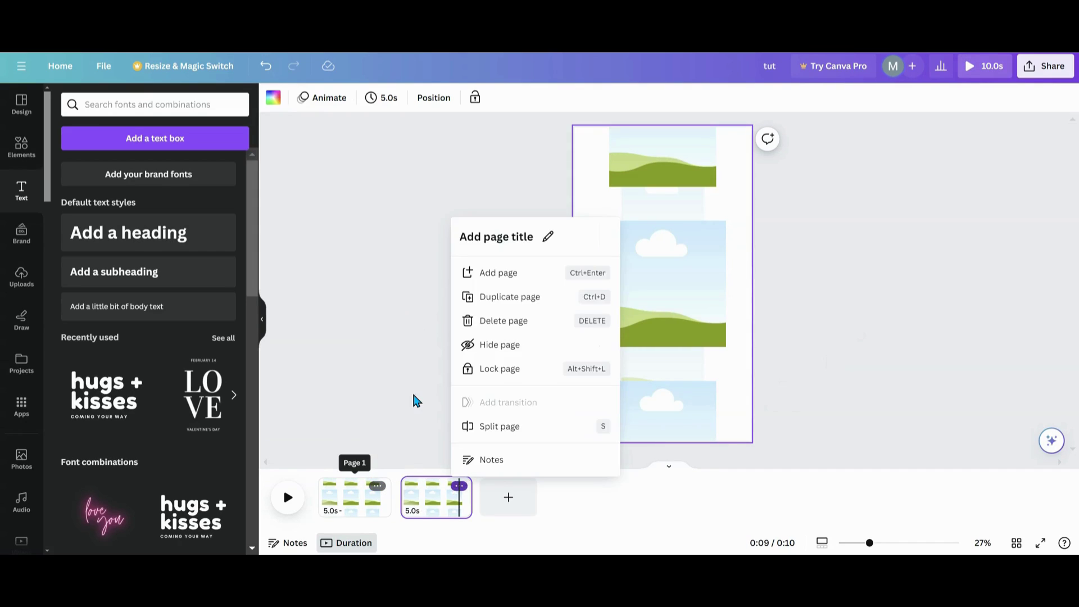
left_click(523, 302)
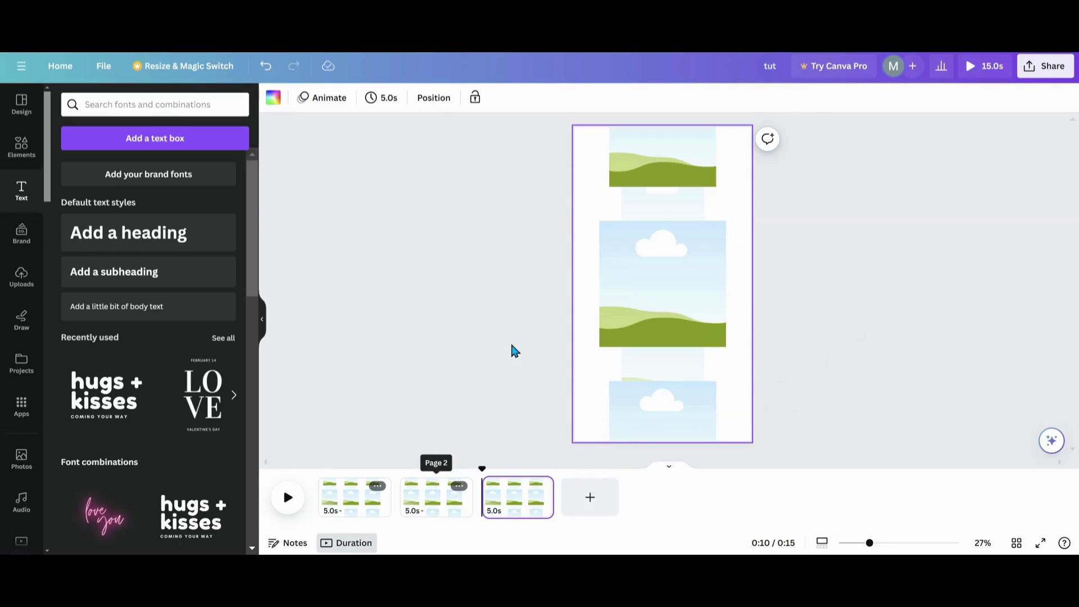
left_click(511, 506)
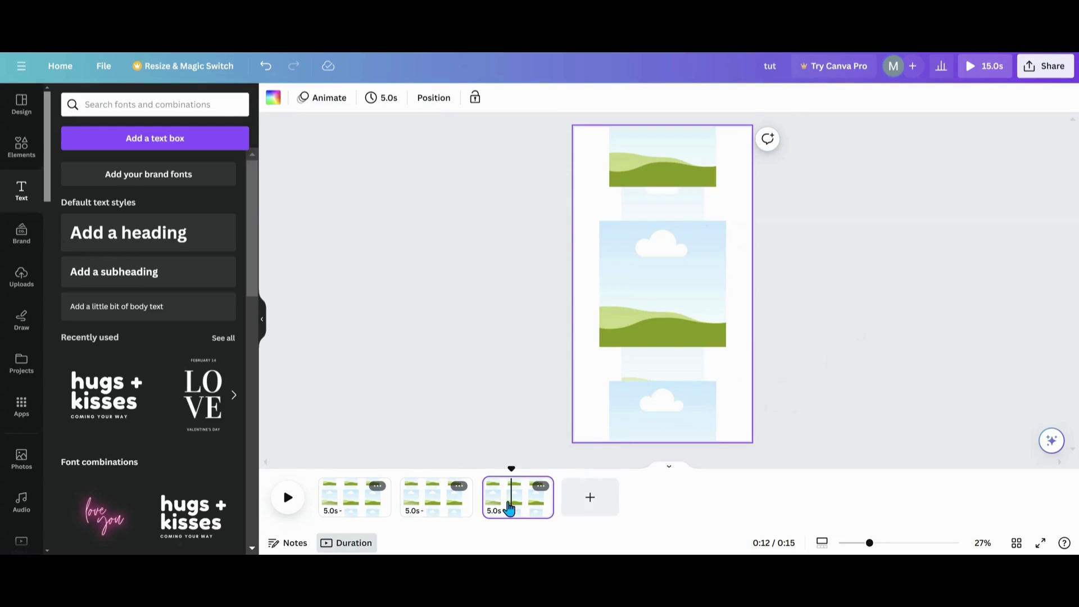
key("ctrl+d")
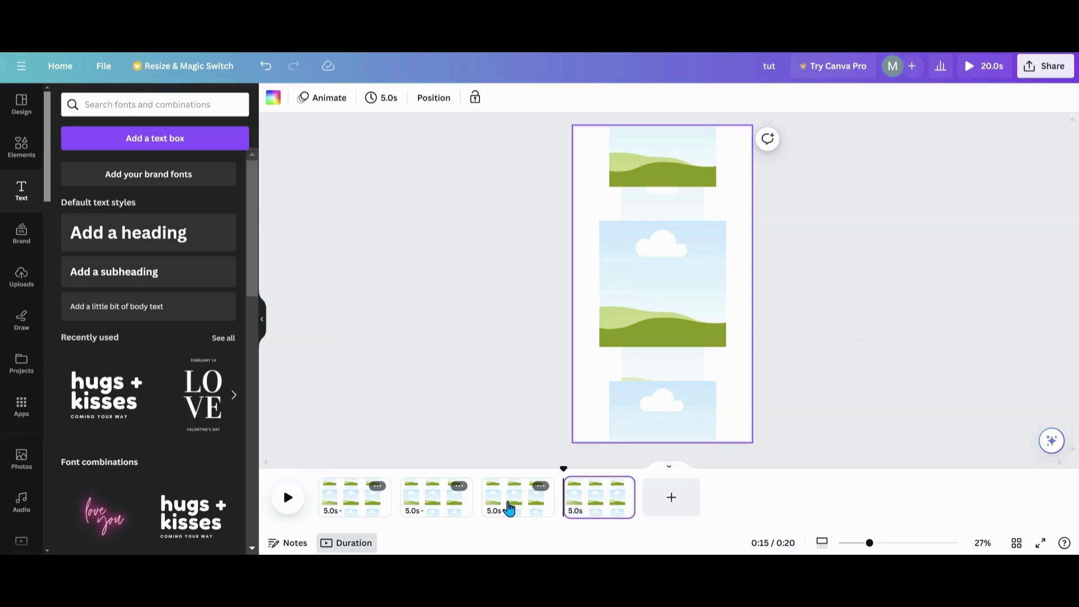
key("ctrl+d")
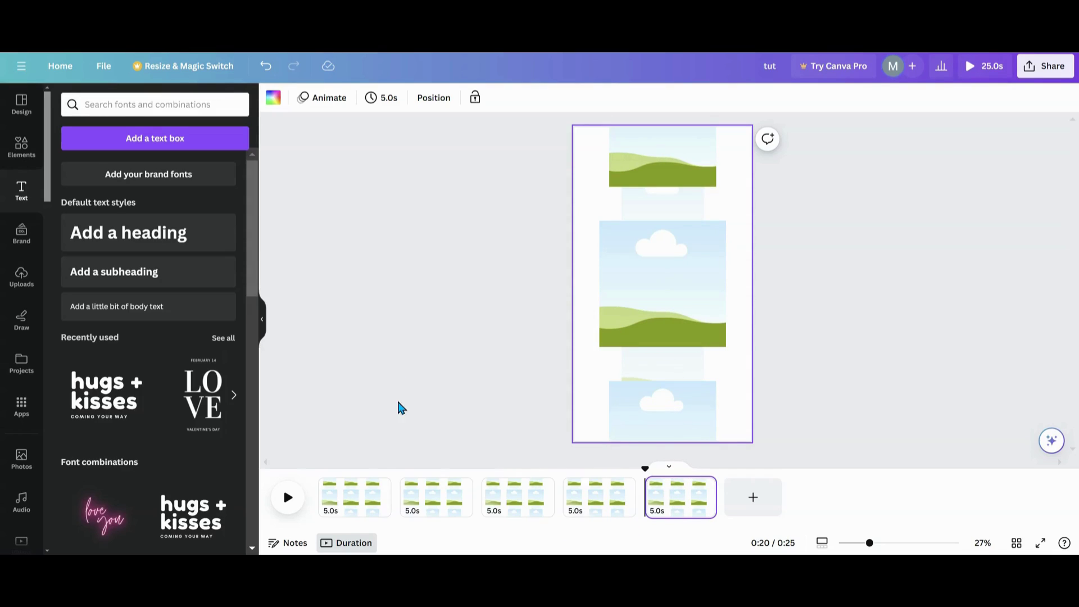
left_click(349, 513)
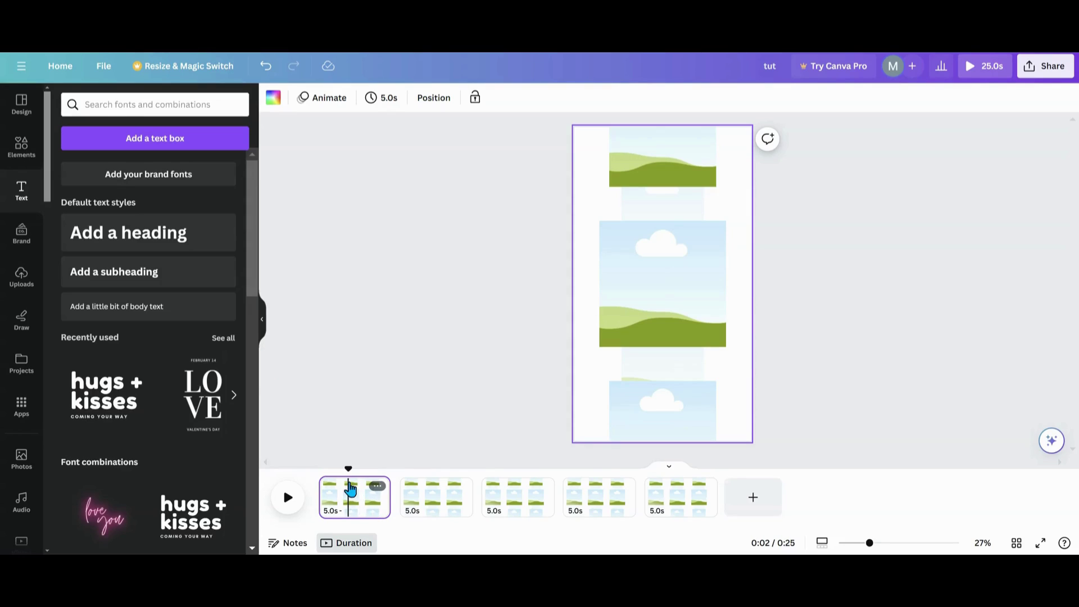
- Place the paper 1 graphic on pages 1–5, one frame higher on each page
left_click(22, 147)
left_click(225, 174)
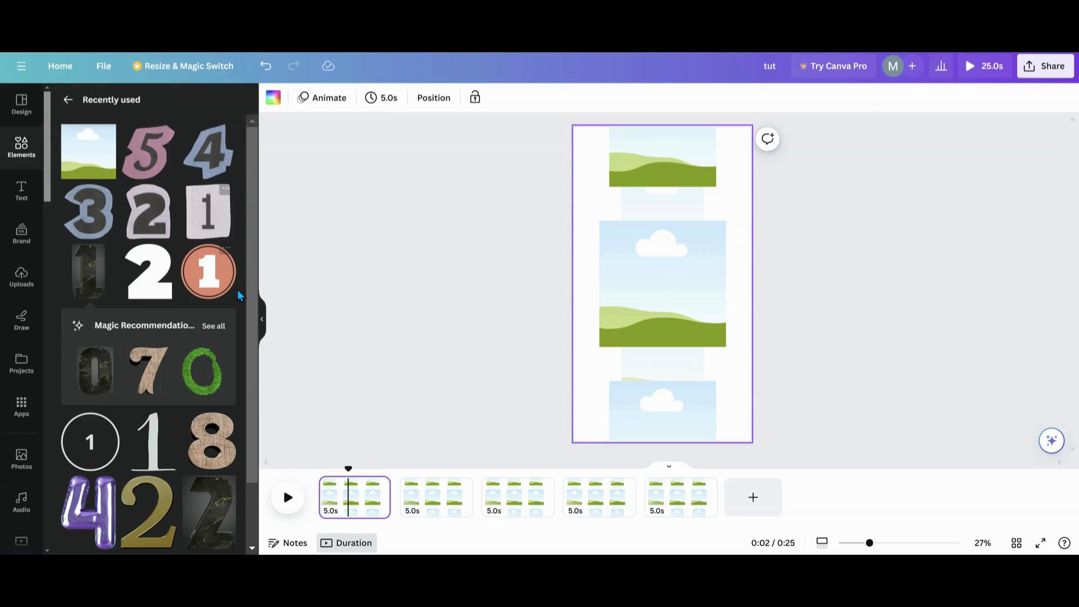
left_click_drag(200, 224, 630, 296)
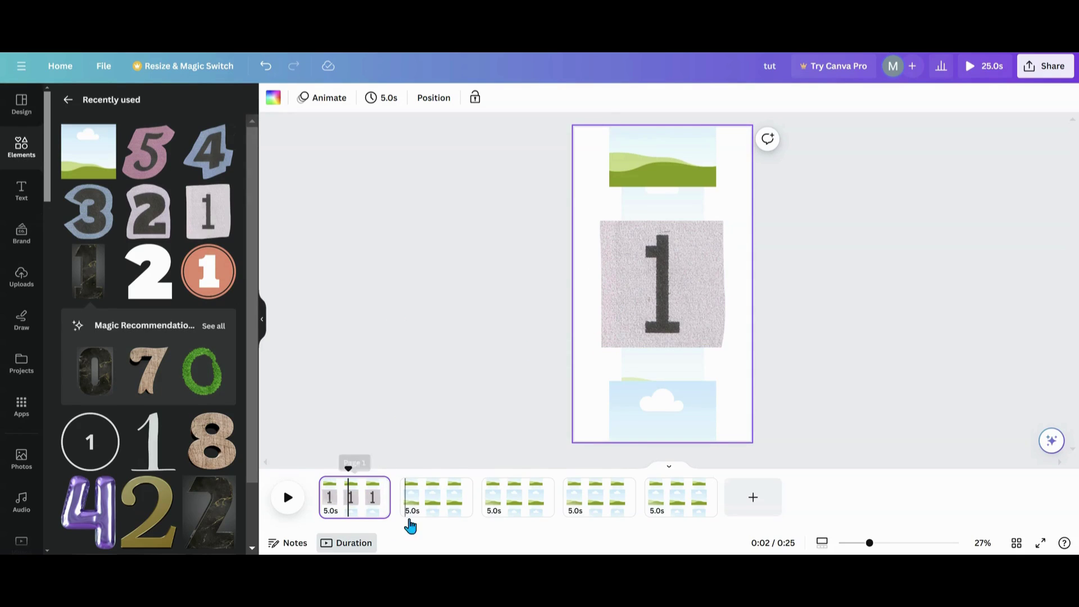
left_click(429, 506)
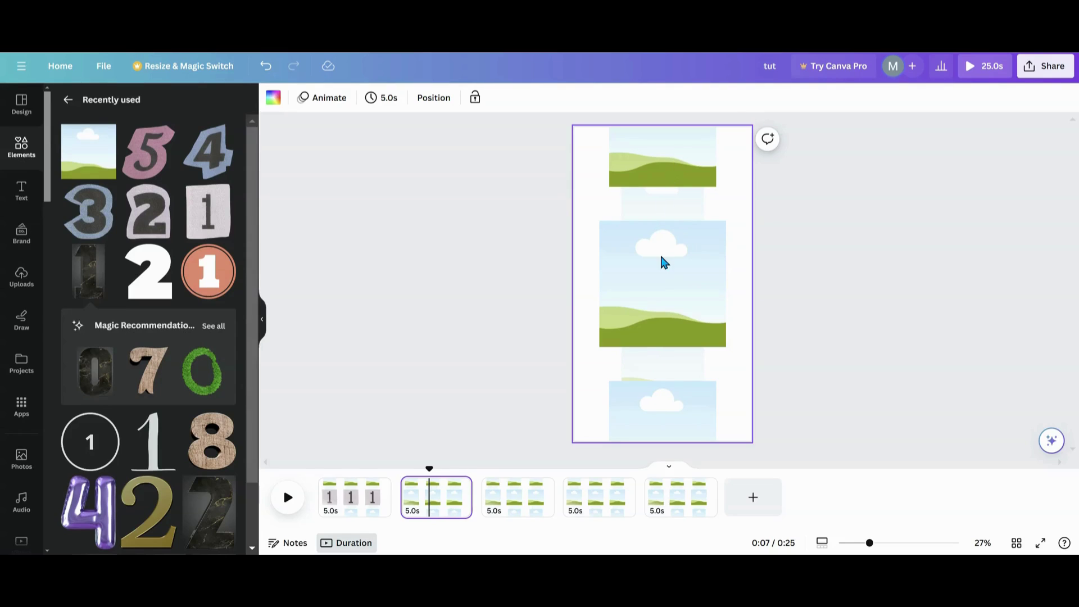
left_click_drag(208, 225, 634, 415)
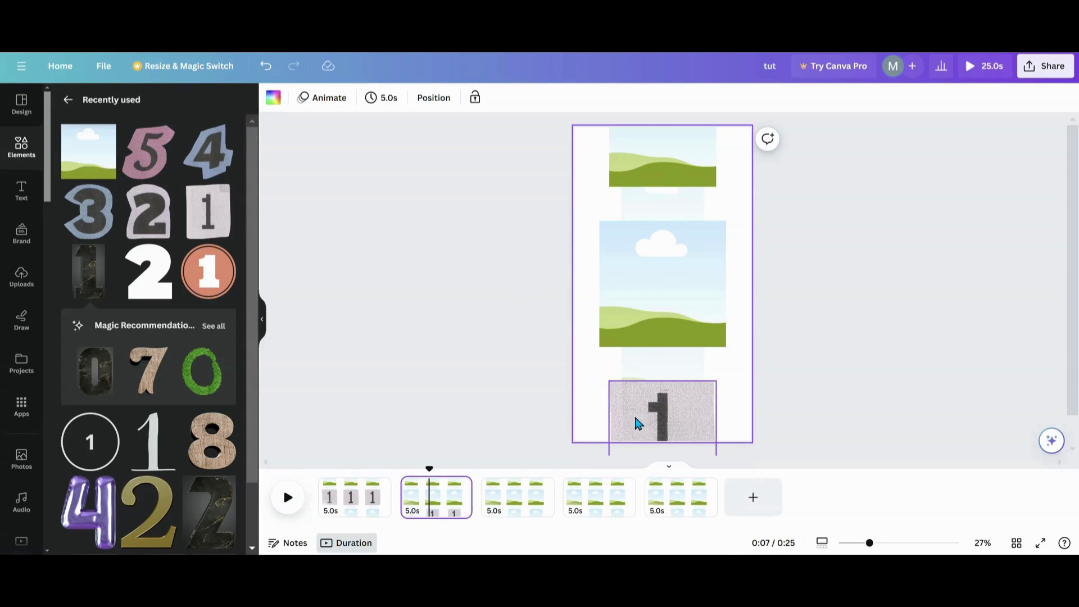
left_click(516, 512)
left_click_drag(208, 213, 666, 367)
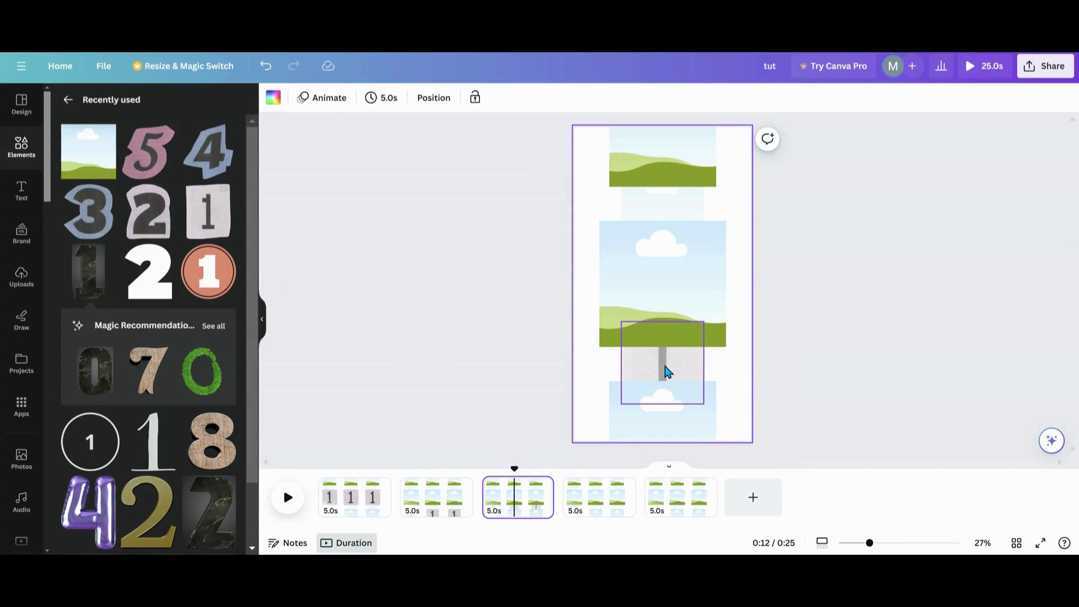
left_click(576, 509)
left_click_drag(196, 228, 649, 218)
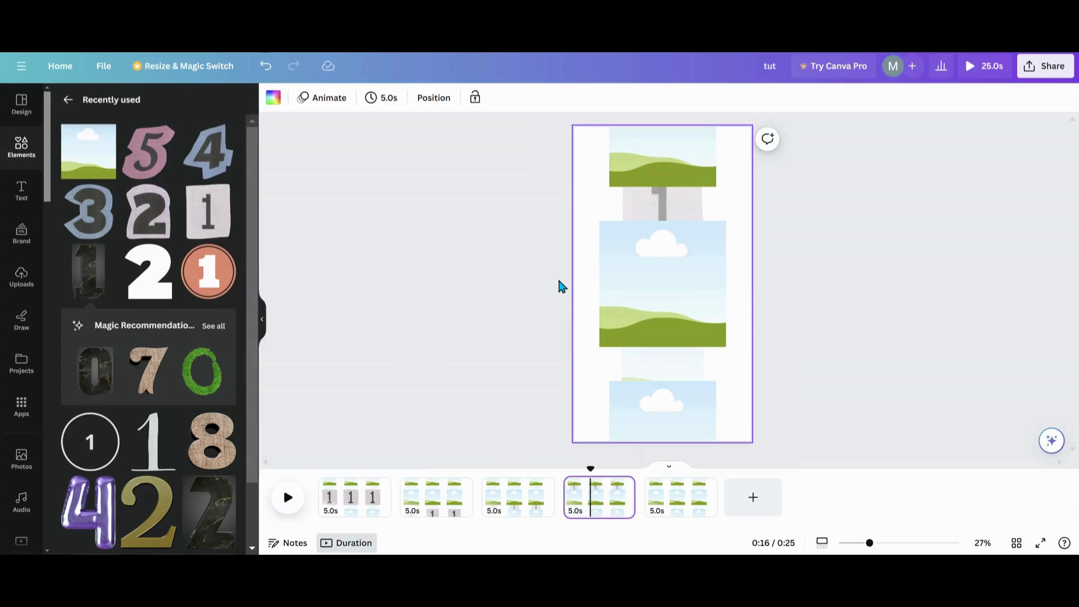
left_click(681, 504)
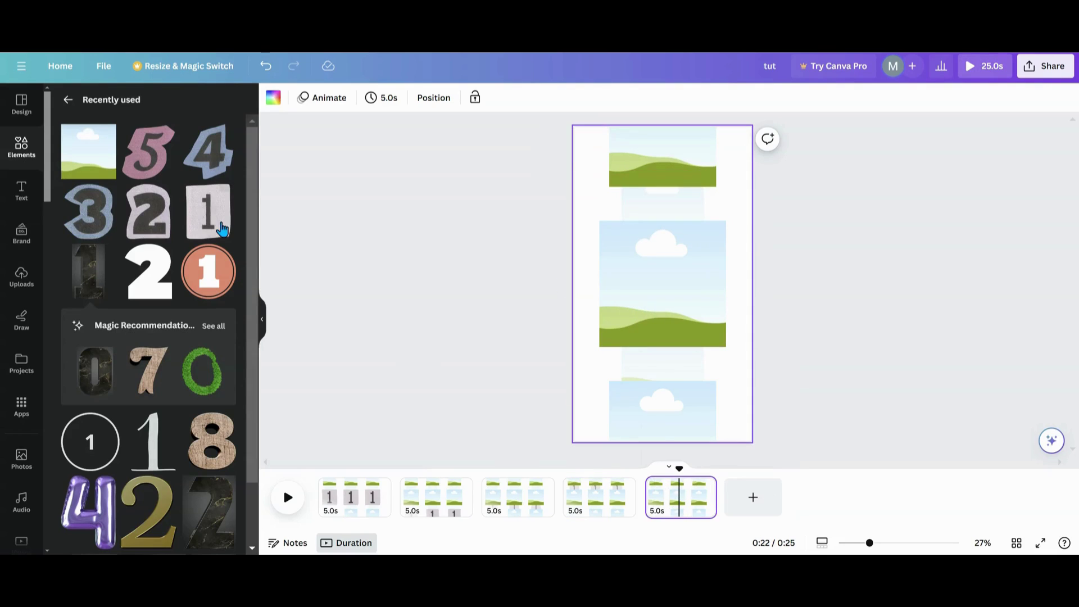
left_click_drag(222, 203, 664, 163)
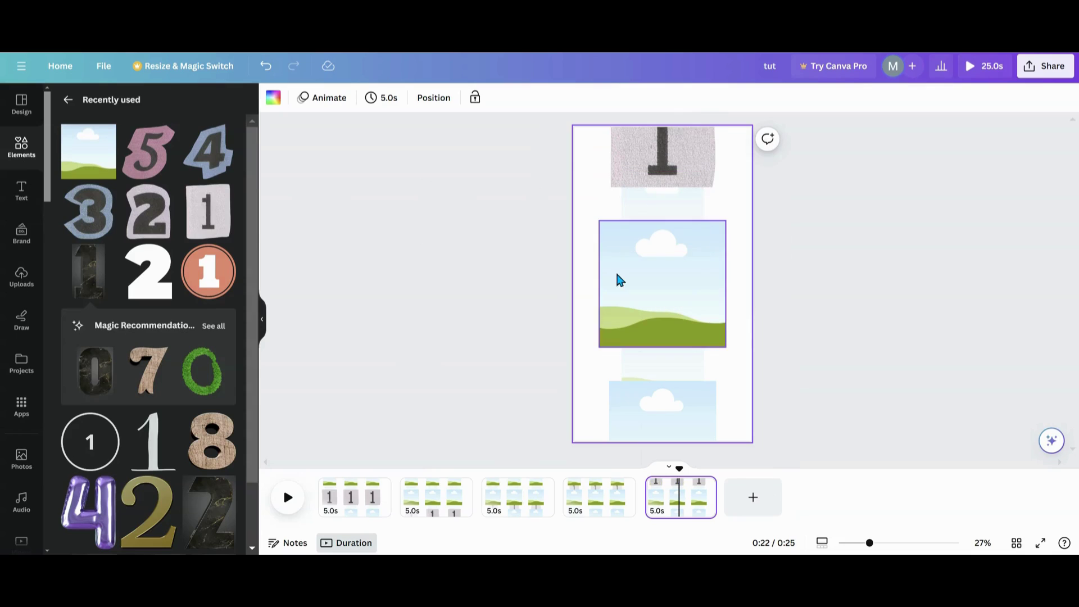
- Preview pages 1 through 4 to check the 1 graphic's progression
left_click(373, 502)
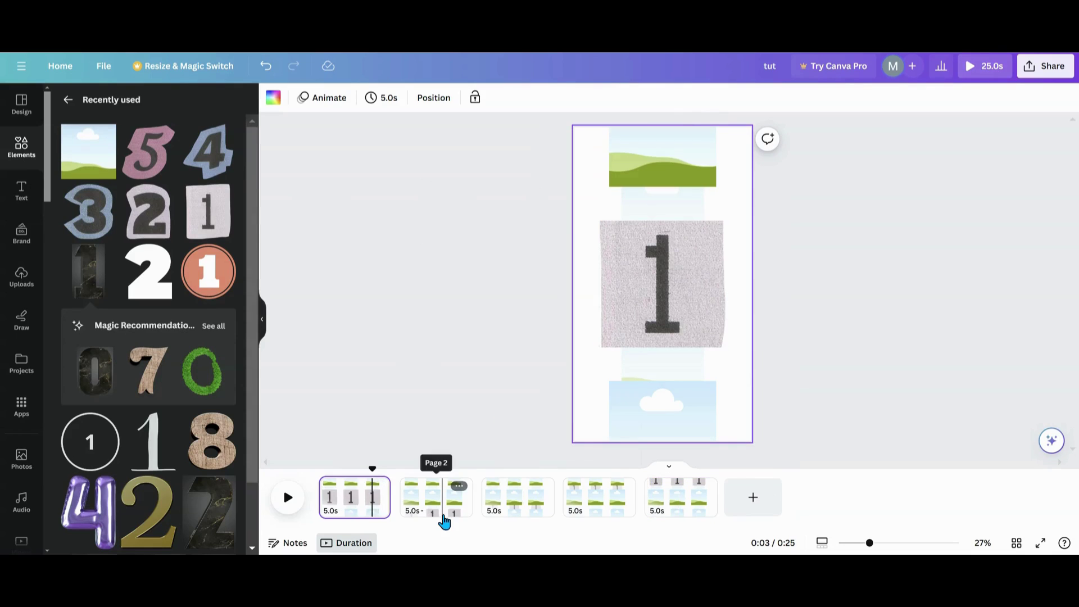
left_click(442, 518)
left_click(520, 516)
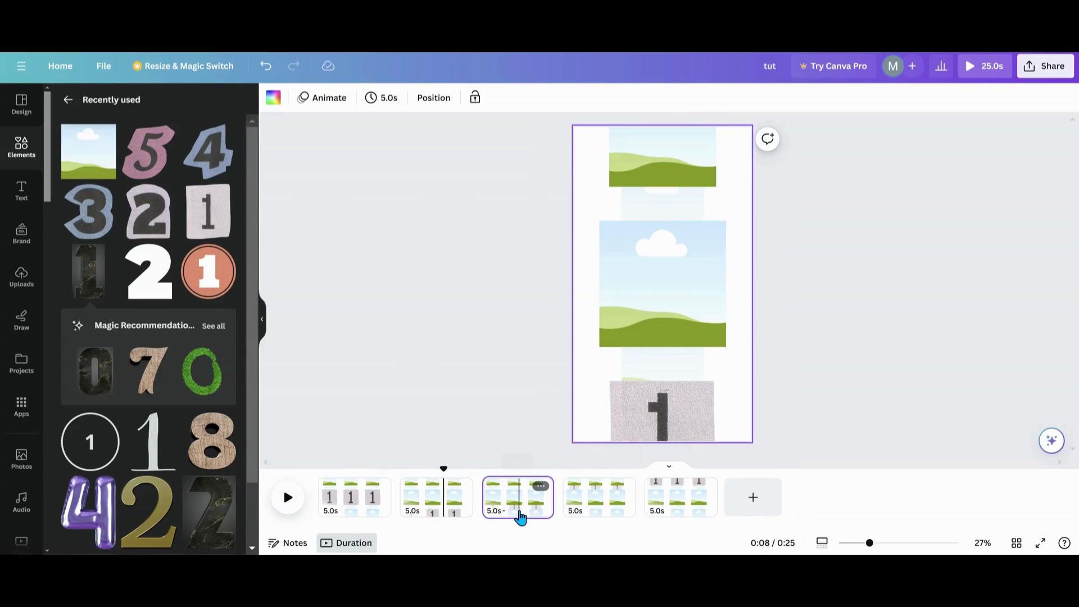
left_click(584, 514)
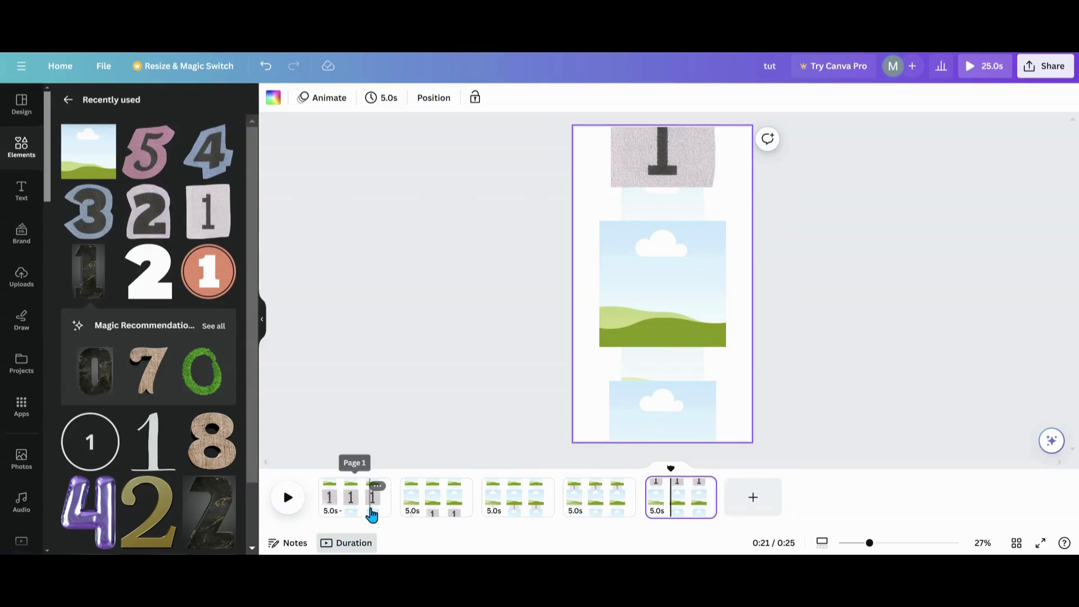
- Place the grey 2 graphic on pages 1–5, advancing one frame per page
left_click(370, 513)
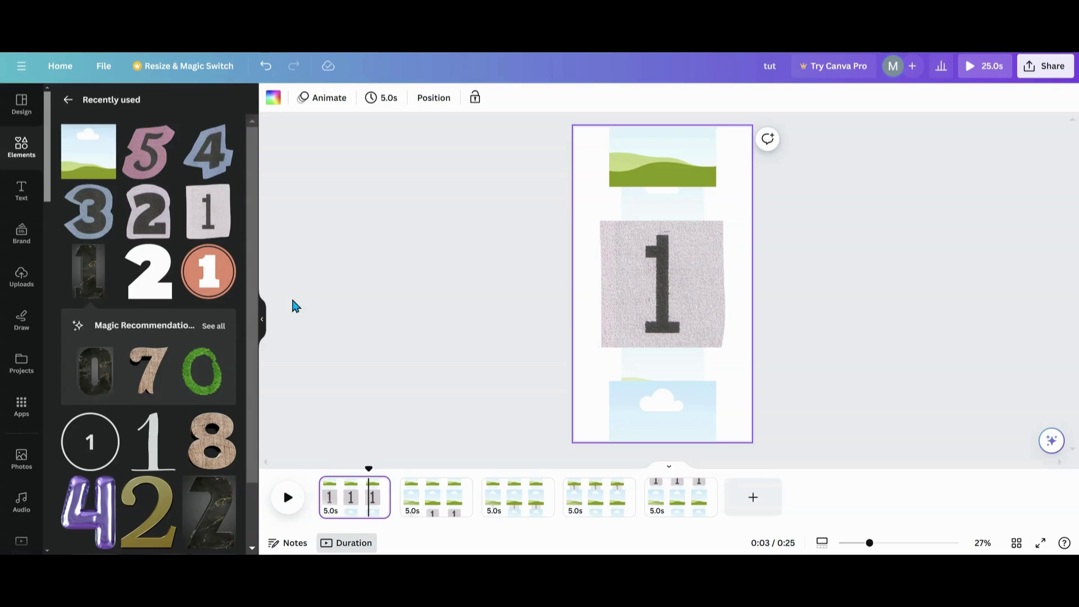
left_click_drag(148, 212, 627, 414)
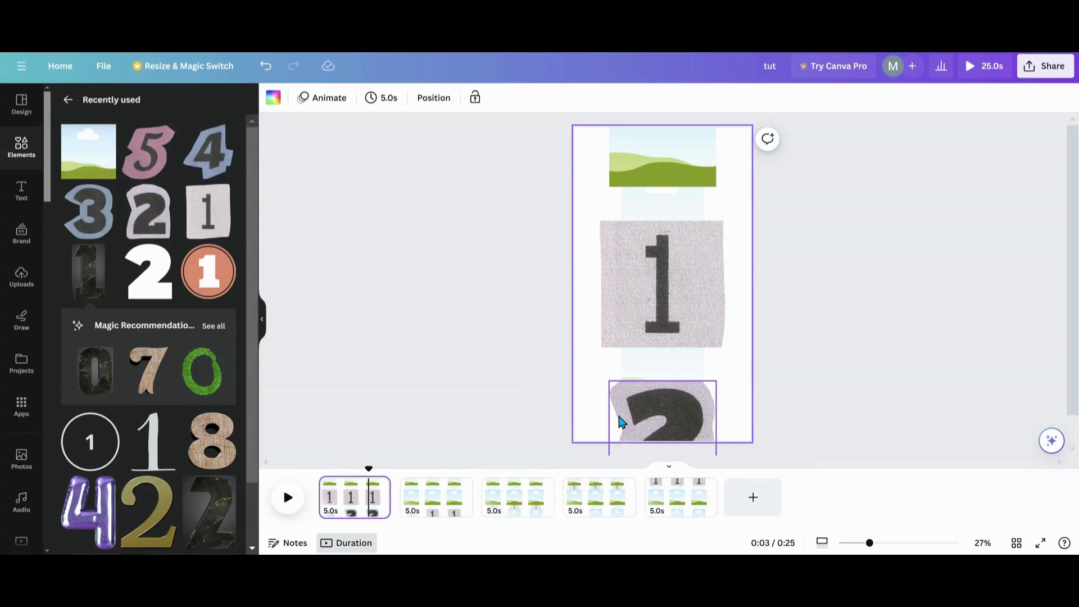
left_click(444, 498)
left_click_drag(159, 228, 648, 360)
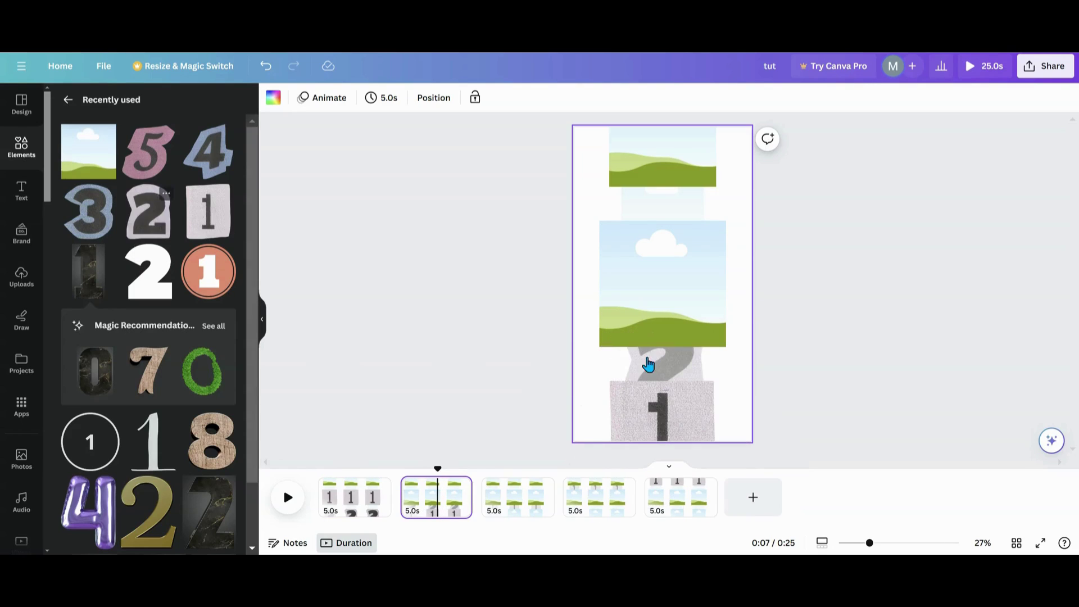
left_click(513, 497)
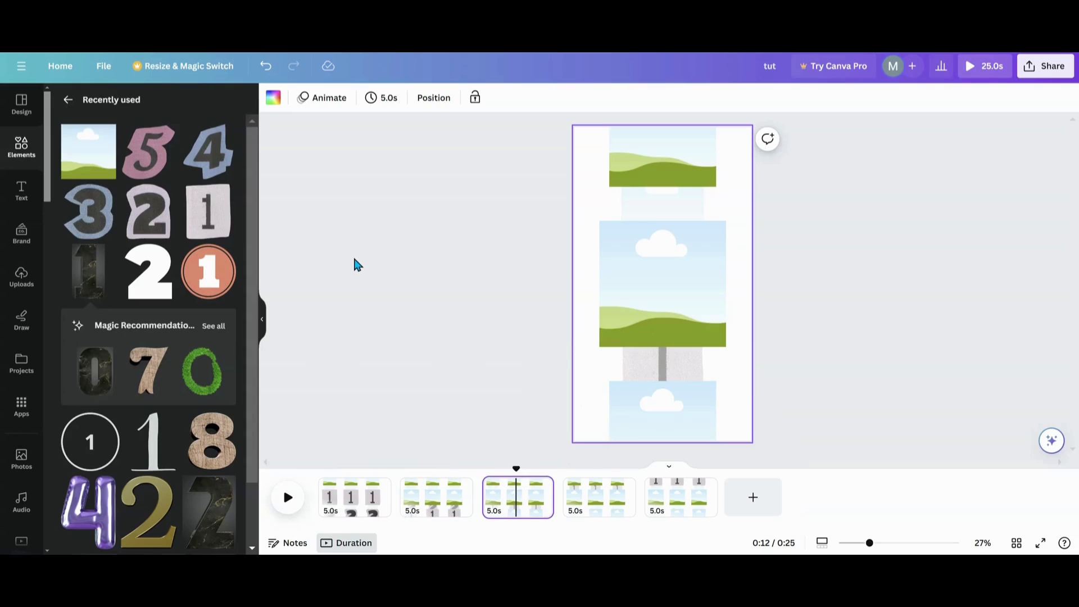
left_click_drag(151, 217, 649, 213)
left_click(604, 507)
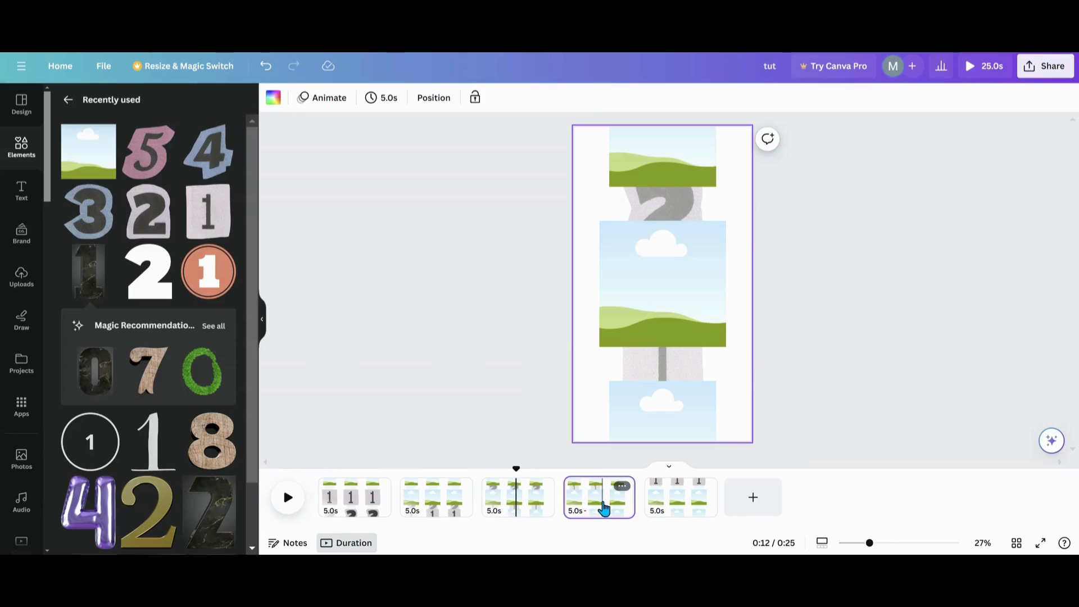
left_click_drag(154, 226, 658, 160)
left_click(678, 500)
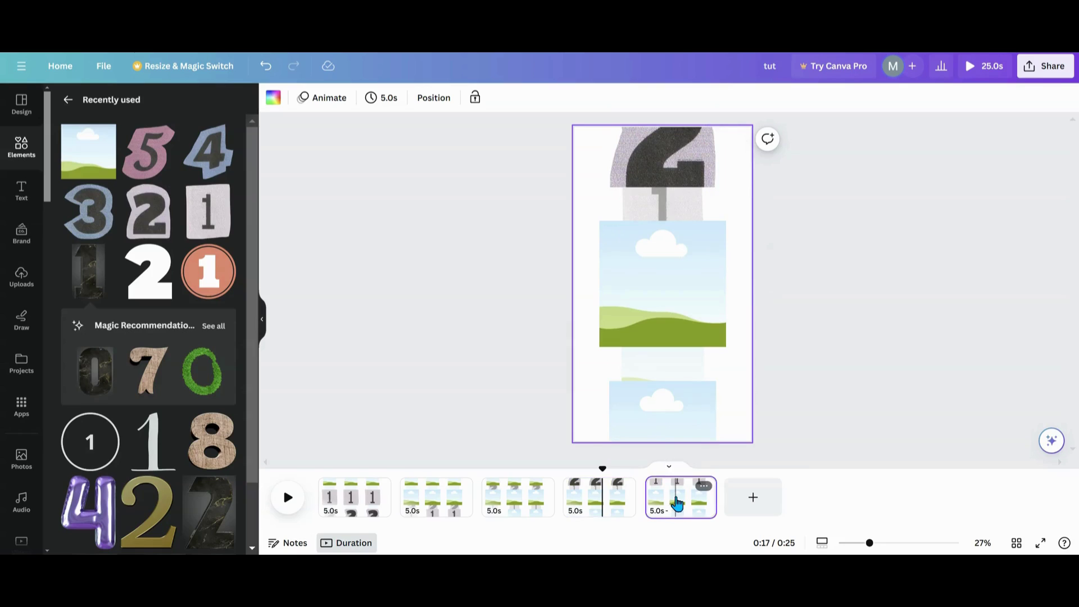
left_click_drag(137, 212, 660, 294)
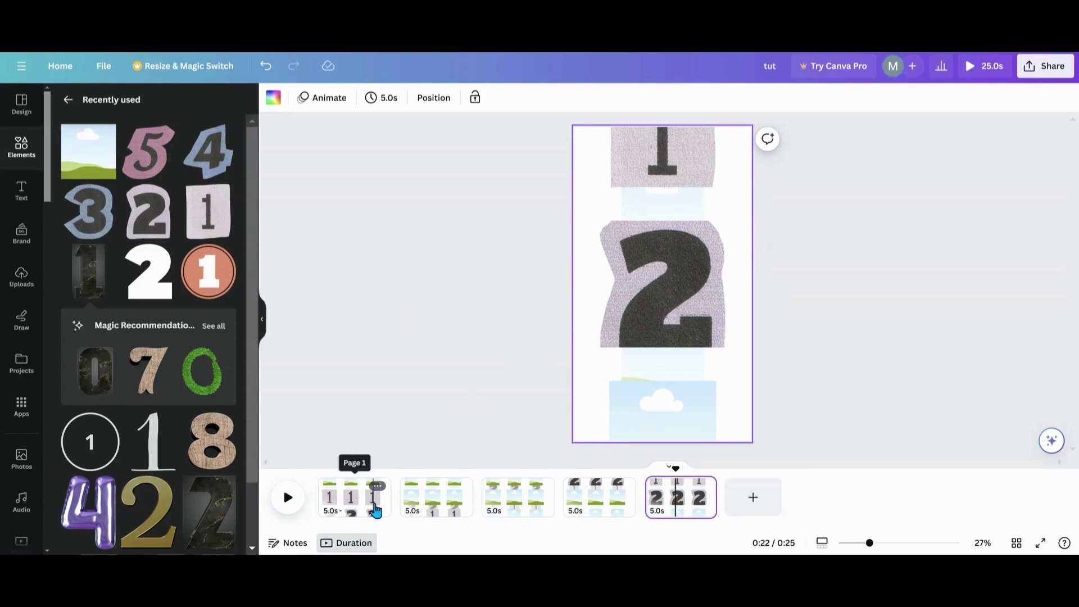
- Add the blue 3 graphic to pages 1, 2 and 3, moving it up each page
left_click(369, 520)
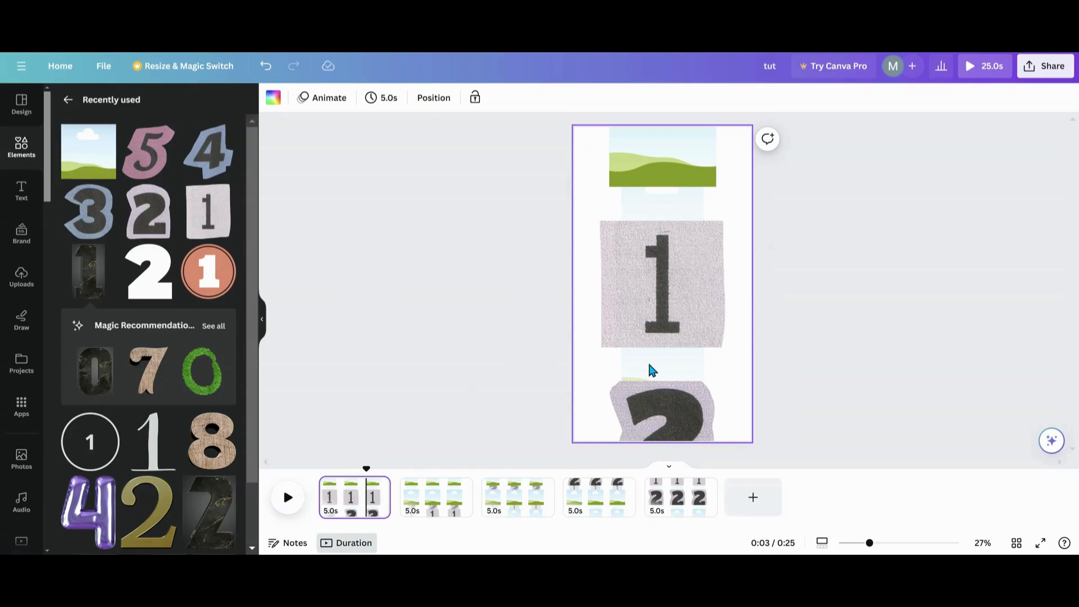
left_click_drag(82, 220, 653, 373)
left_click(415, 512)
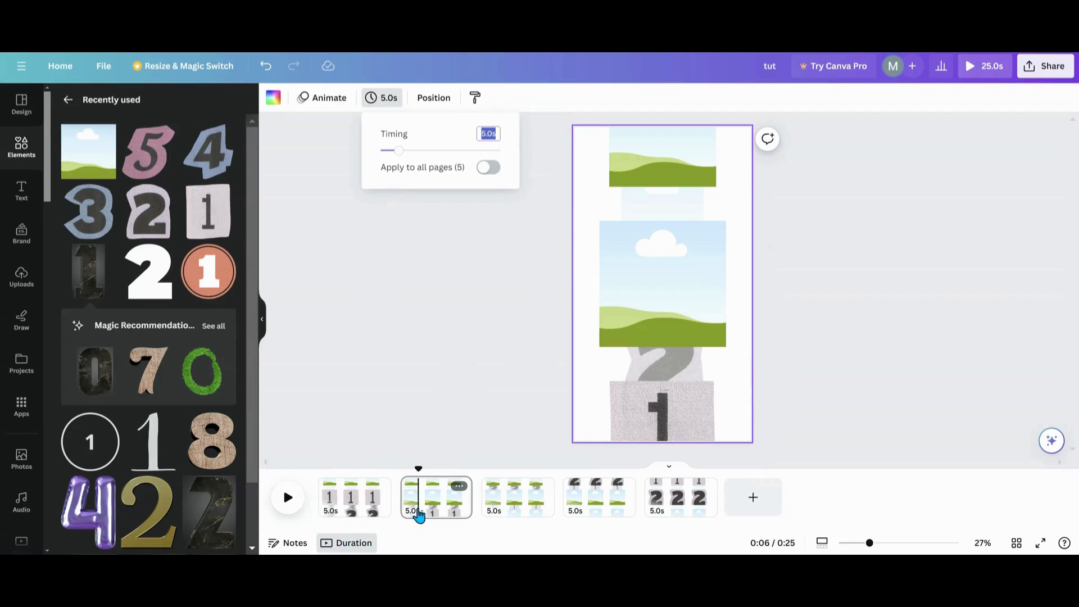
left_click_drag(104, 217, 633, 212)
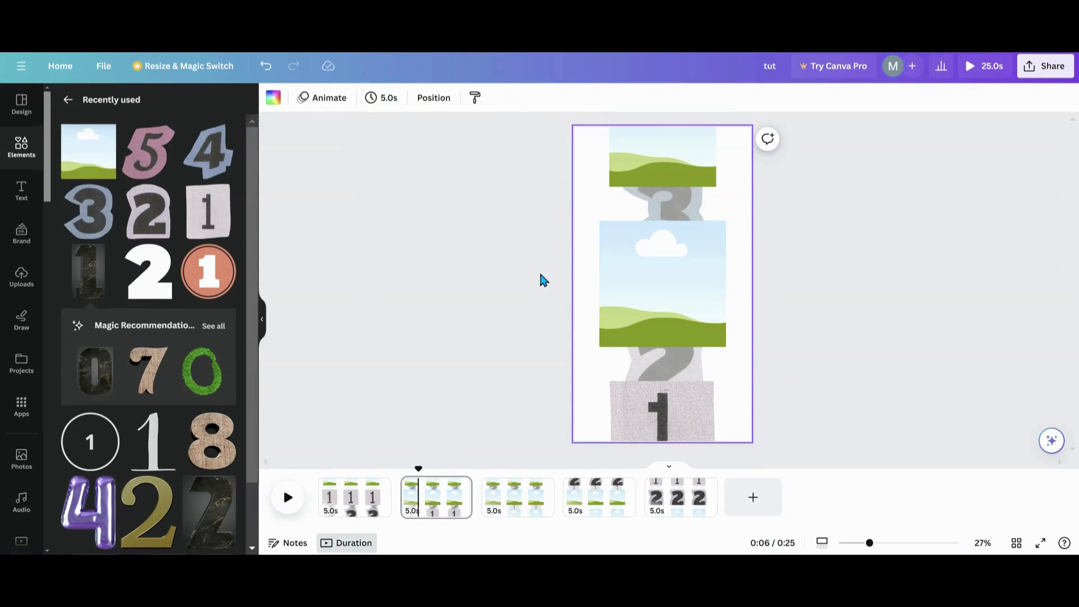
left_click(502, 504)
left_click_drag(88, 211, 620, 170)
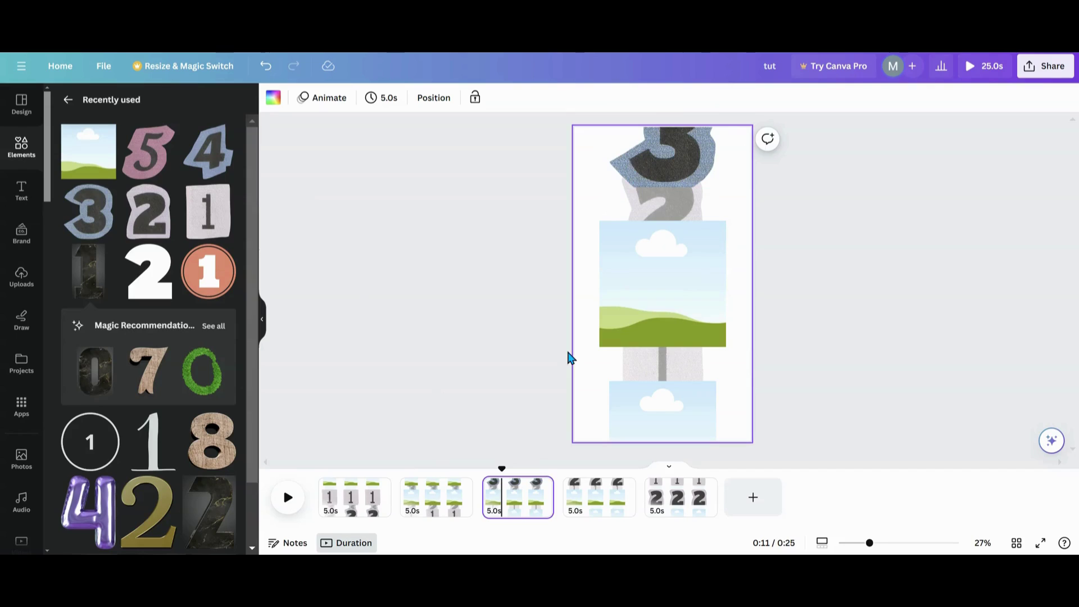
- Put the blue 3 into page 4's middle frame and page 5's bottom frame
left_click(586, 509)
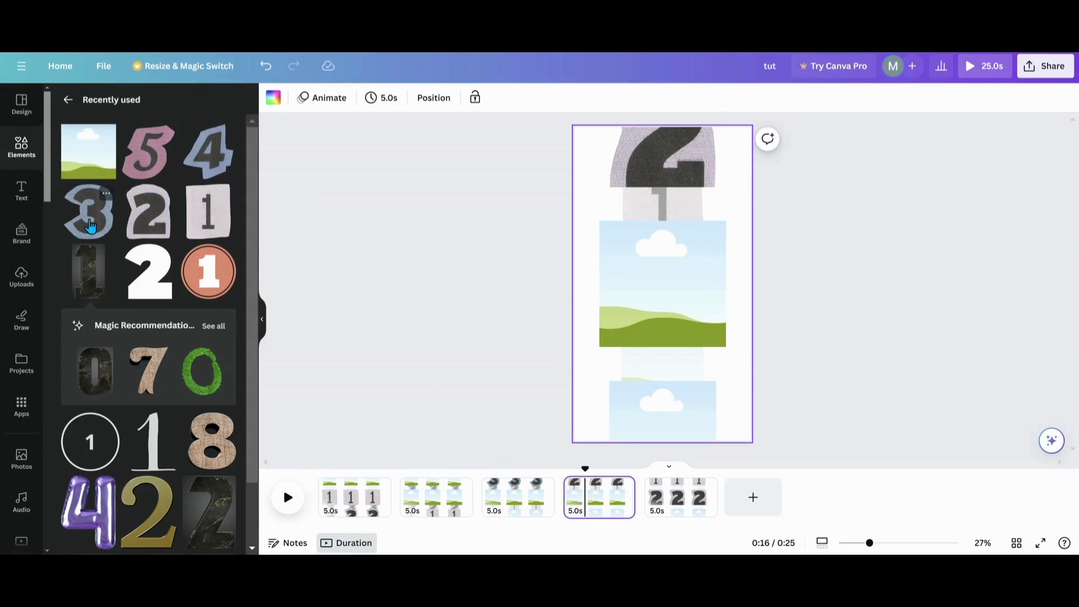
left_click_drag(88, 211, 628, 289)
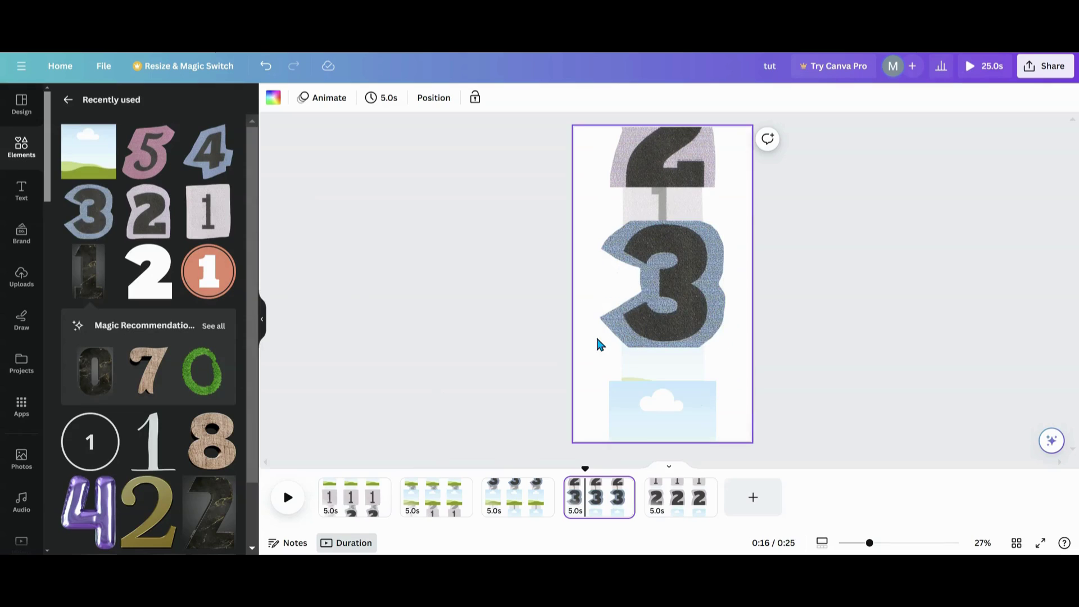
left_click(669, 509)
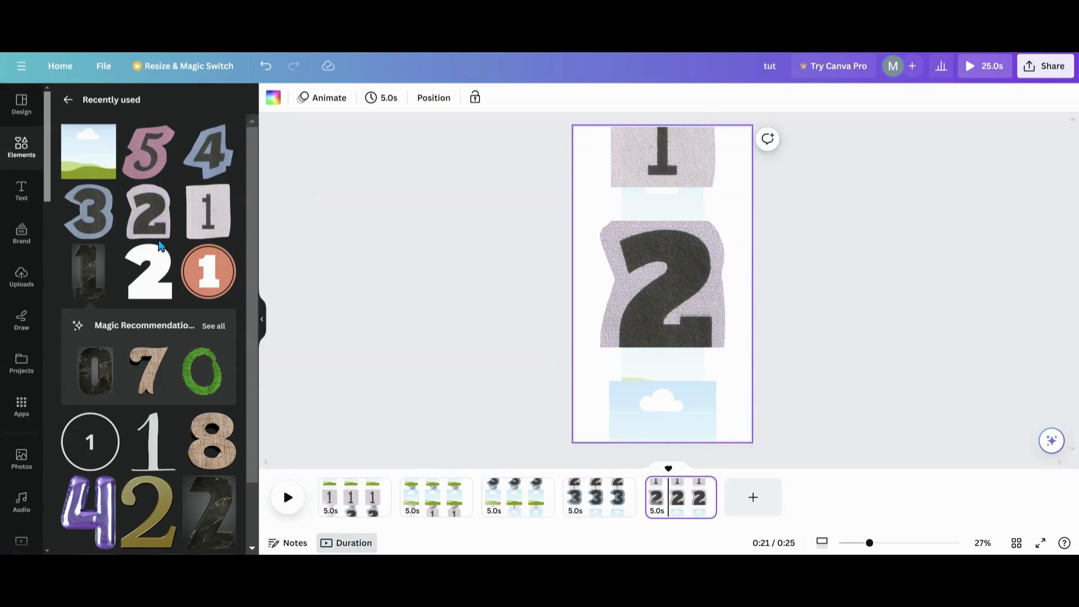
left_click_drag(82, 223, 625, 404)
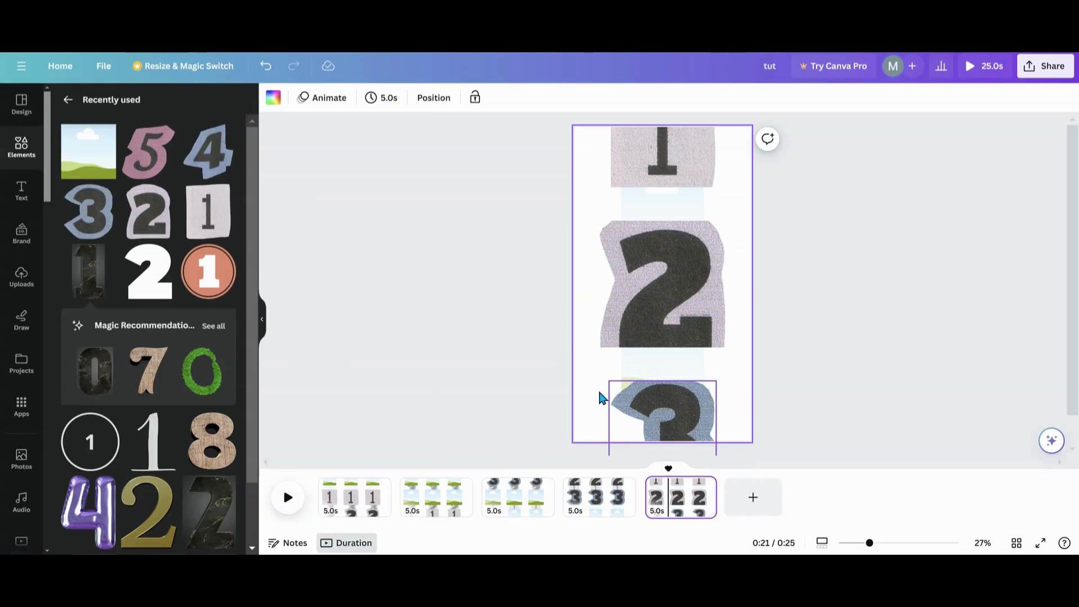
- Add the blue 4 graphic to a frame on each of pages 1–5, then return to page 1
left_click(333, 512)
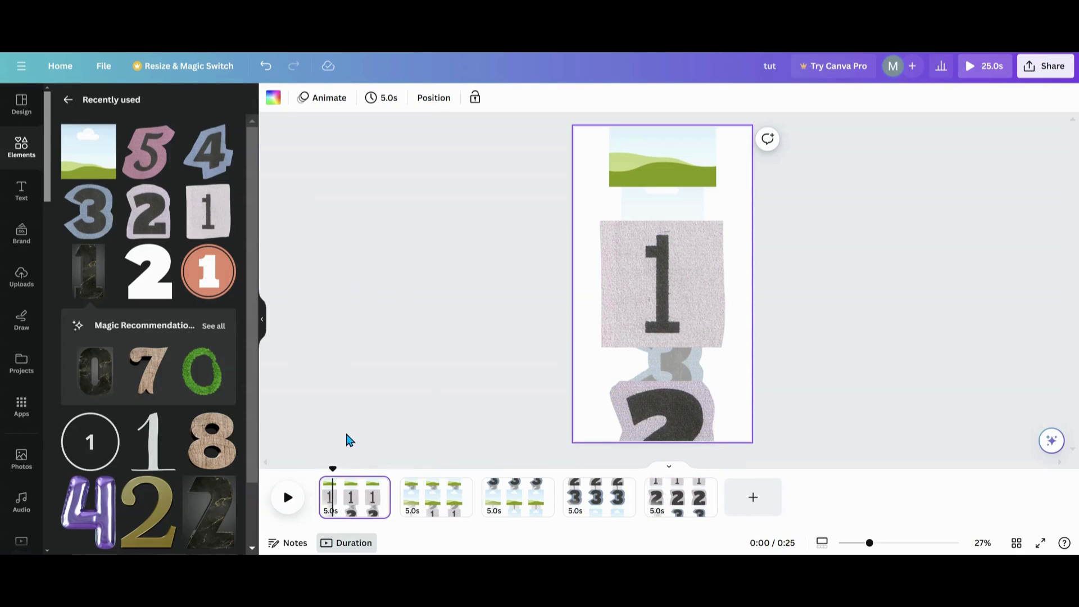
left_click_drag(197, 159, 628, 233)
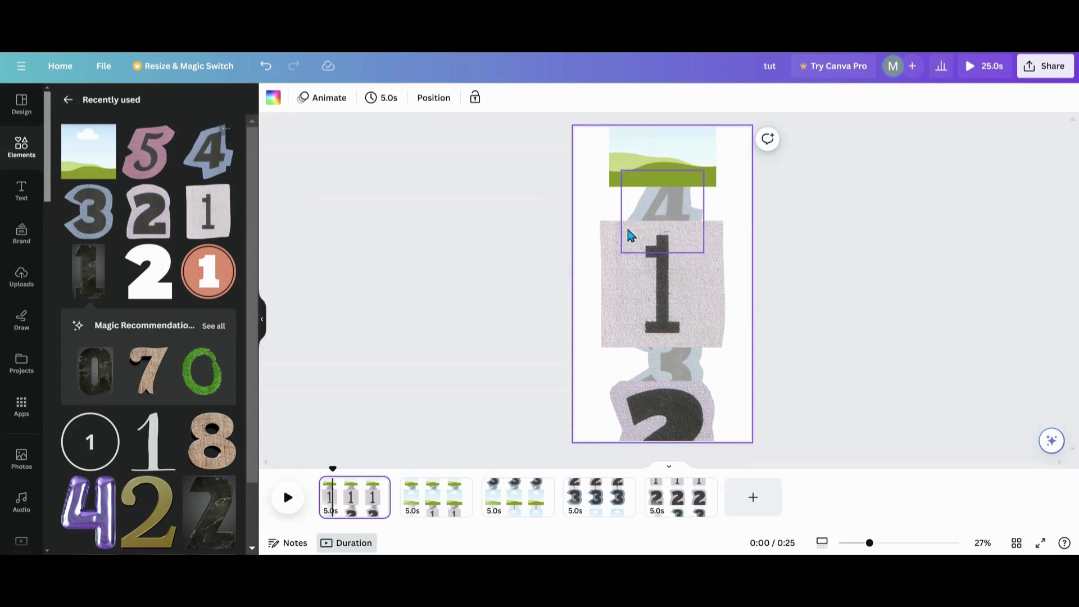
left_click(413, 509)
left_click_drag(208, 152, 647, 168)
left_click(498, 498)
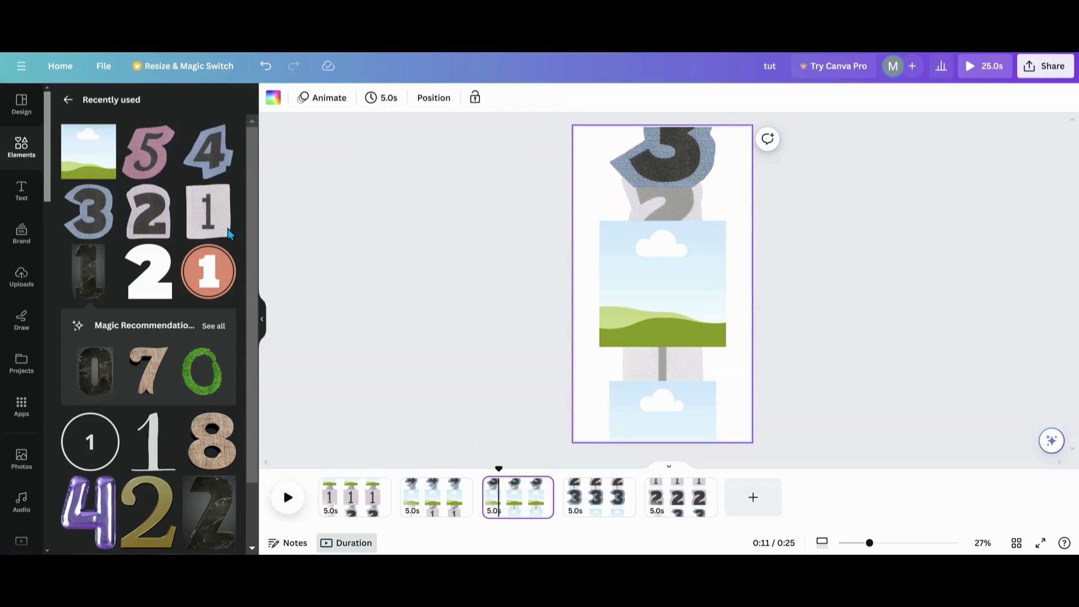
left_click_drag(208, 151, 612, 293)
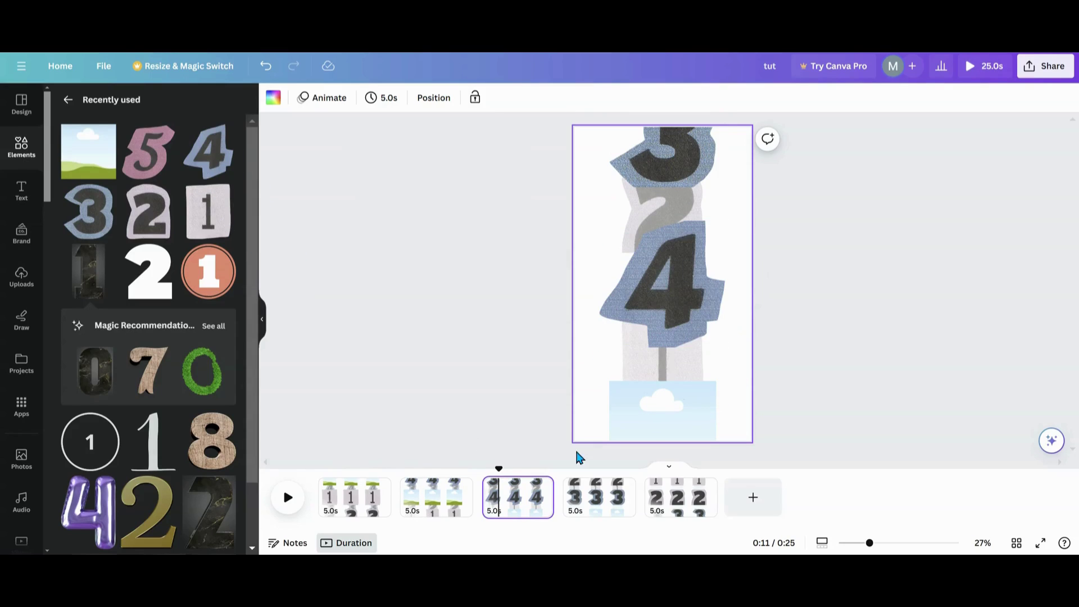
left_click(588, 508)
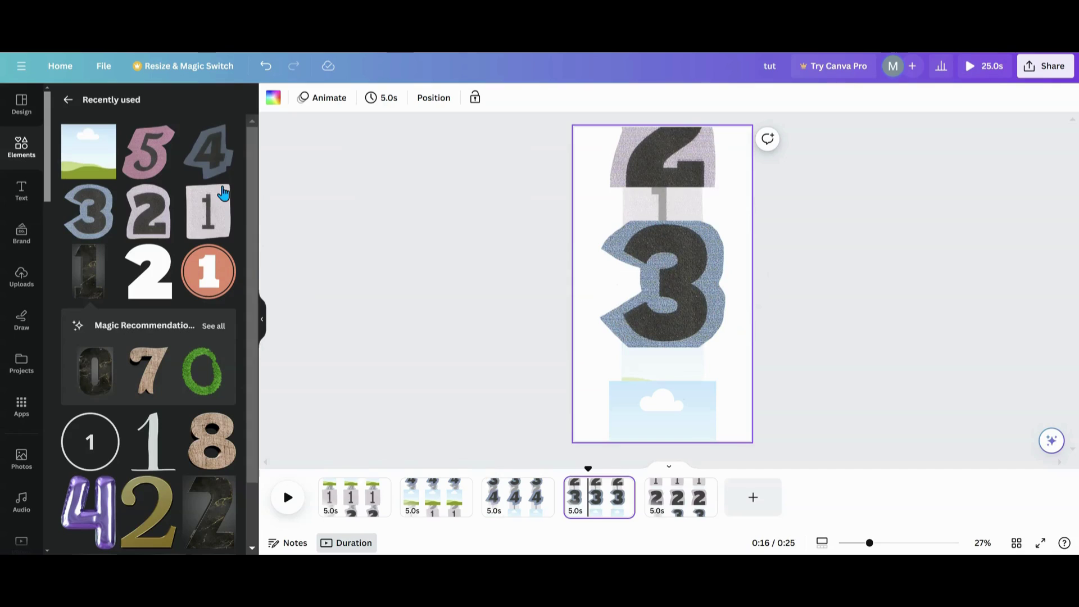
left_click_drag(211, 161, 622, 416)
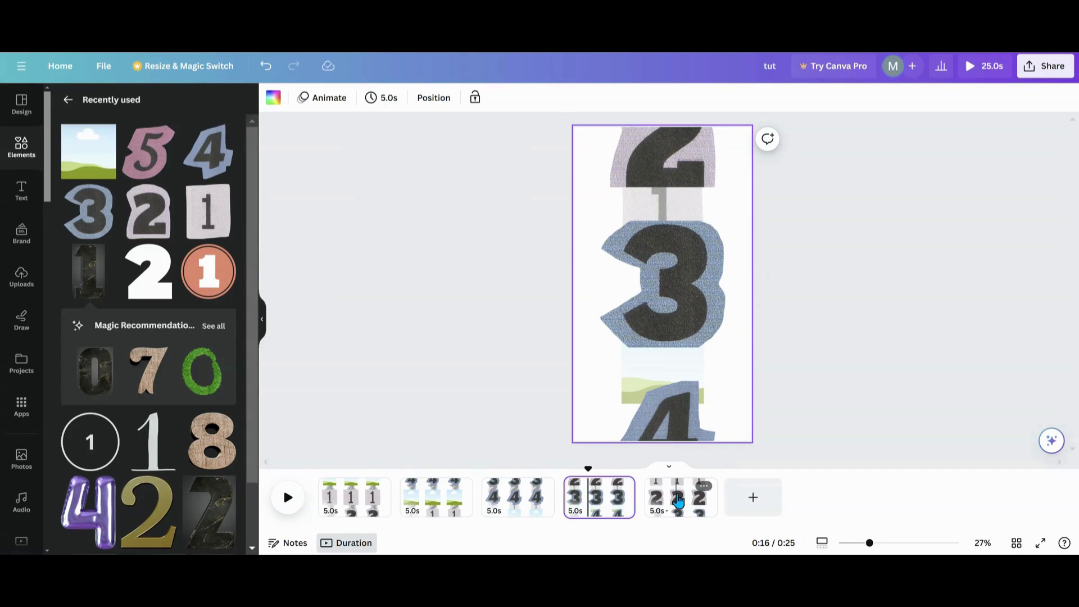
left_click(678, 503)
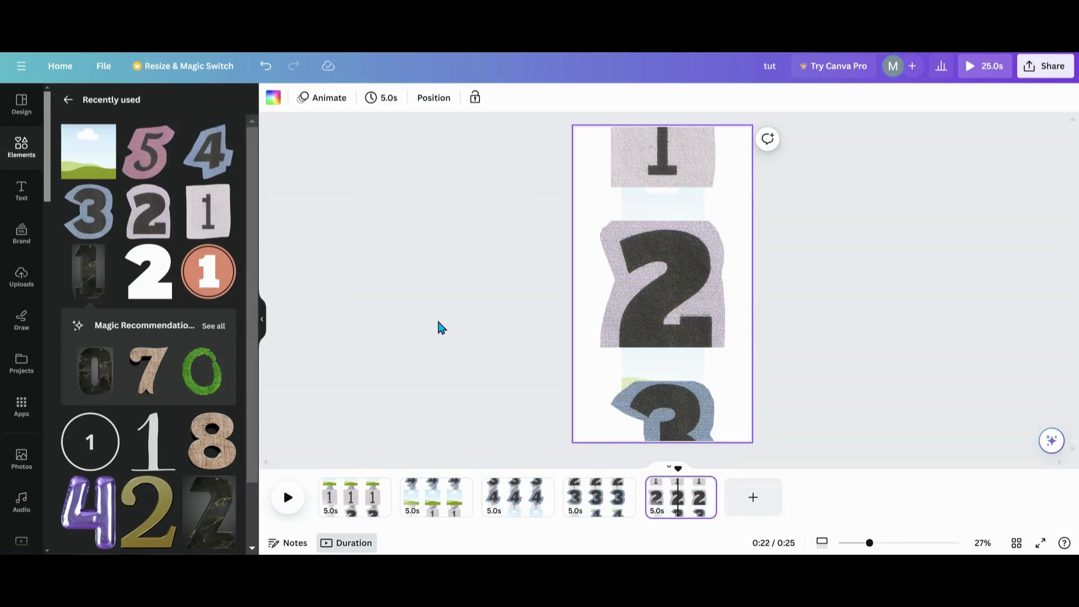
left_click_drag(206, 163, 654, 367)
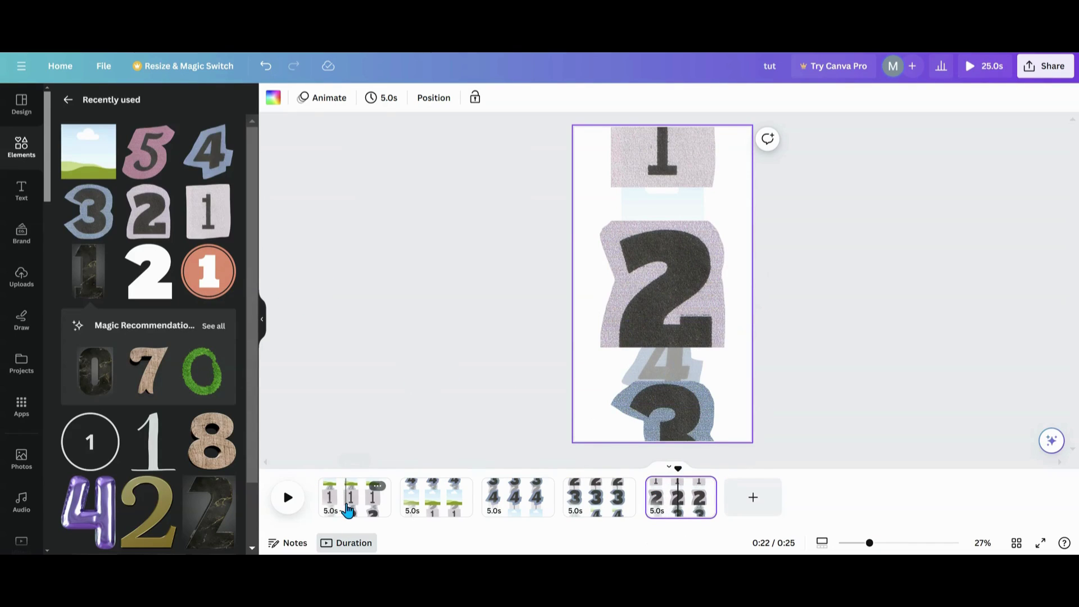
left_click(347, 509)
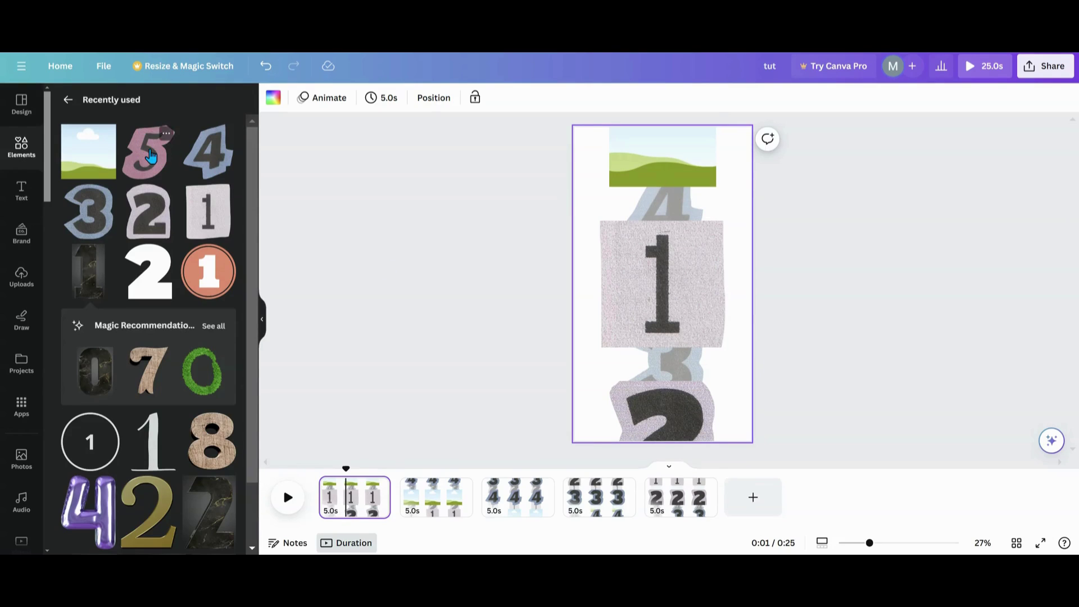
- Drop the pink 5 into a frame on pages 1–5, from page 1's top frame onward, then return to page 1
left_click_drag(148, 151, 641, 163)
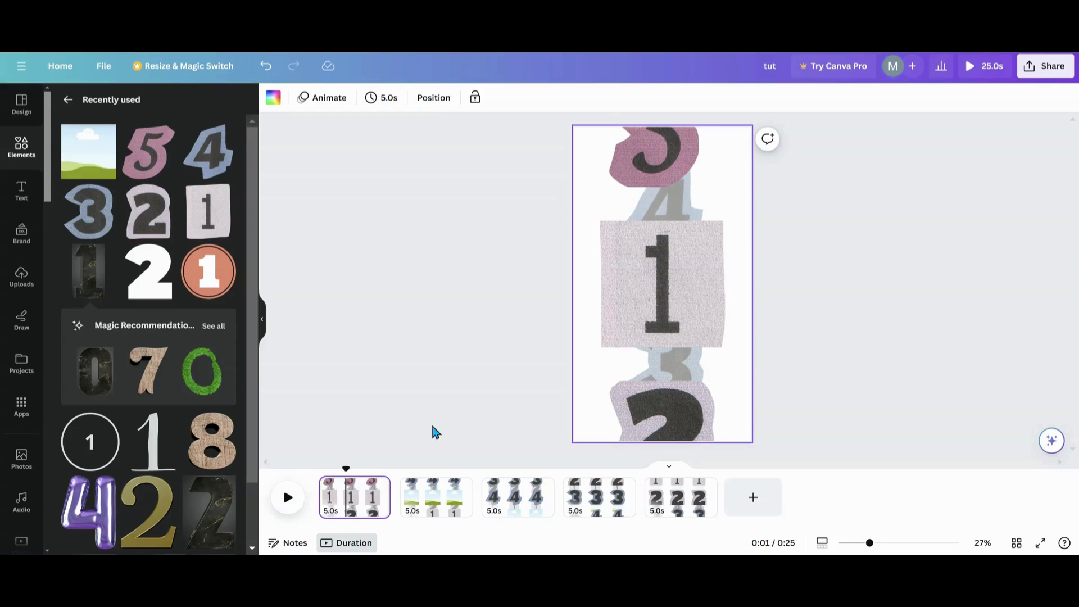
left_click(419, 489)
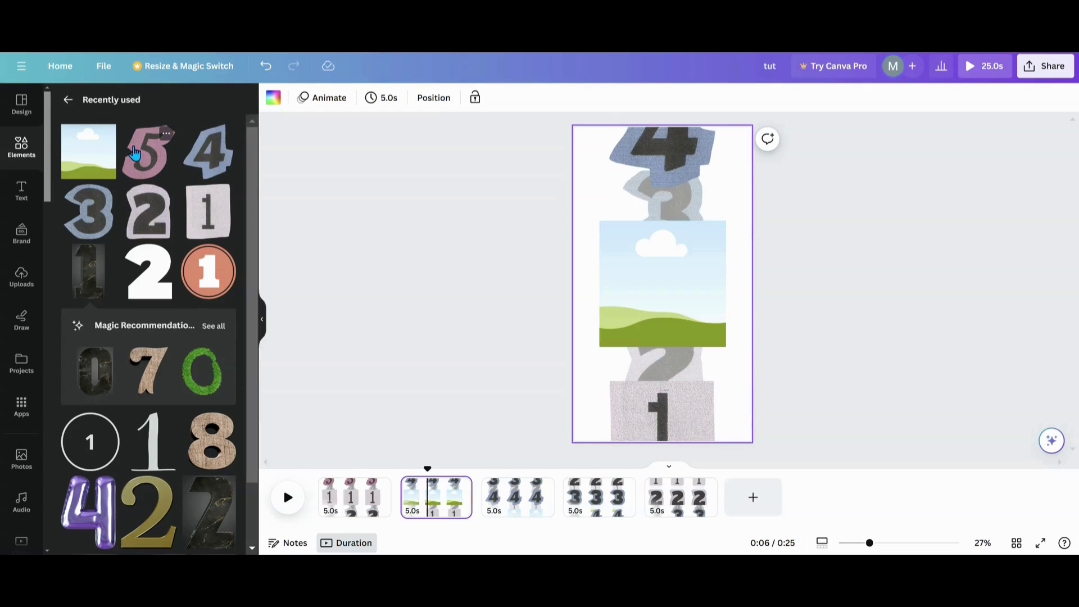
left_click_drag(145, 155, 582, 336)
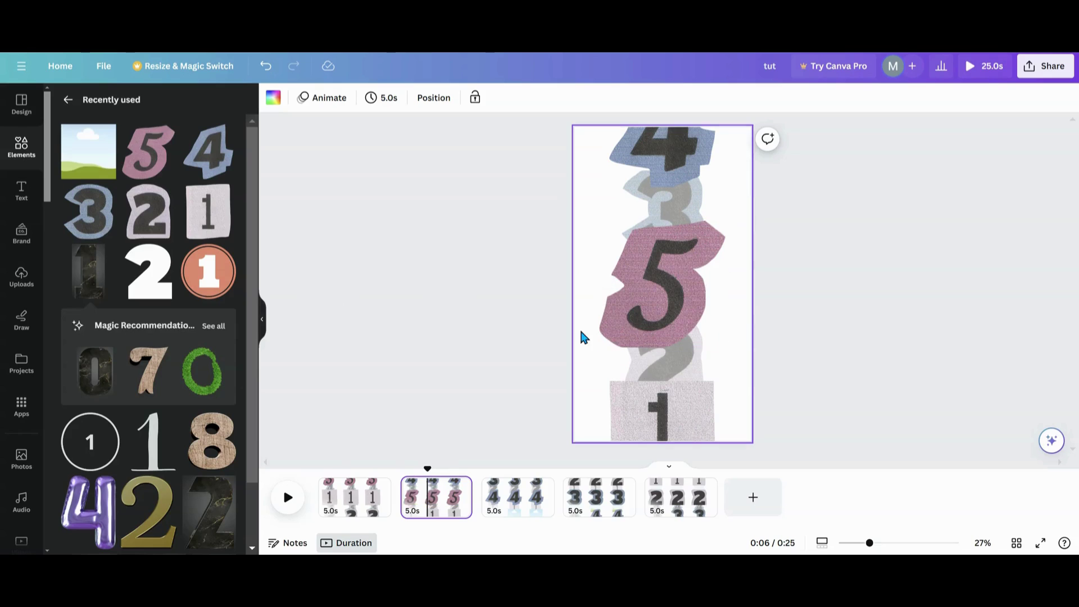
left_click(513, 508)
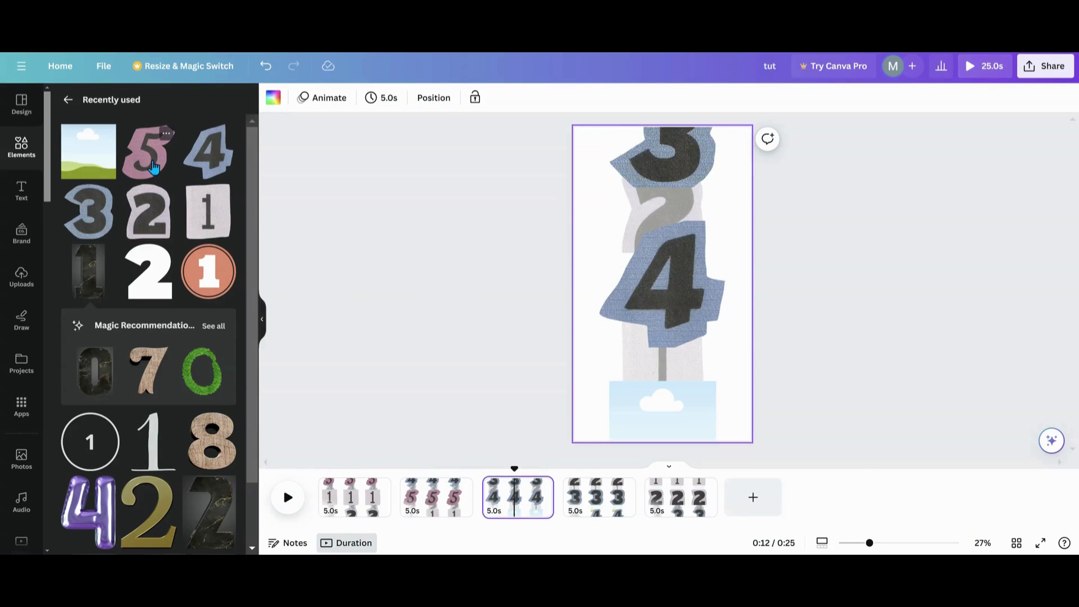
left_click_drag(148, 152, 646, 436)
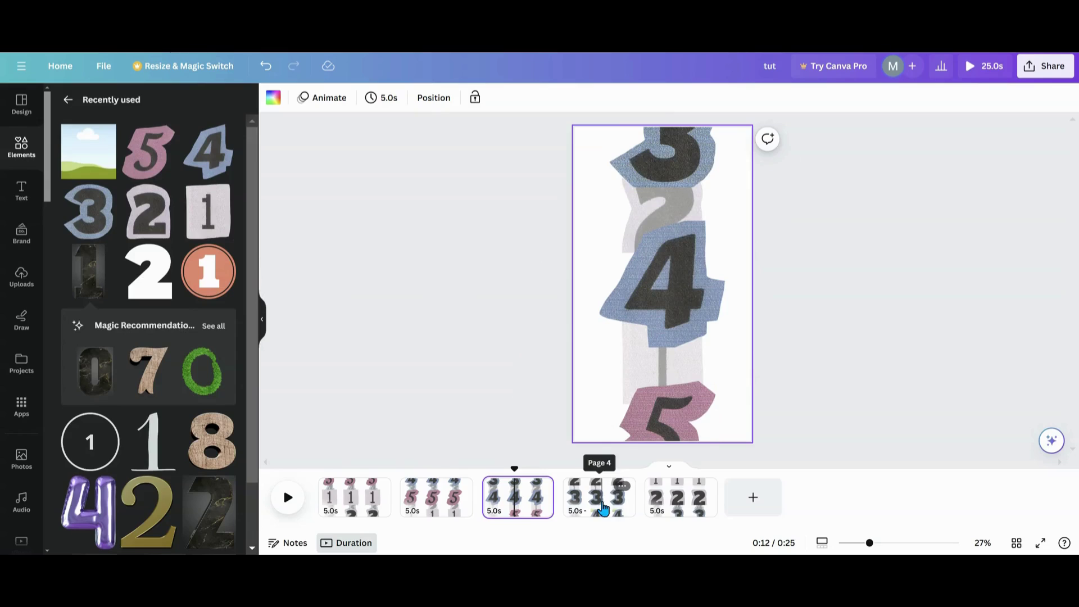
left_click(599, 511)
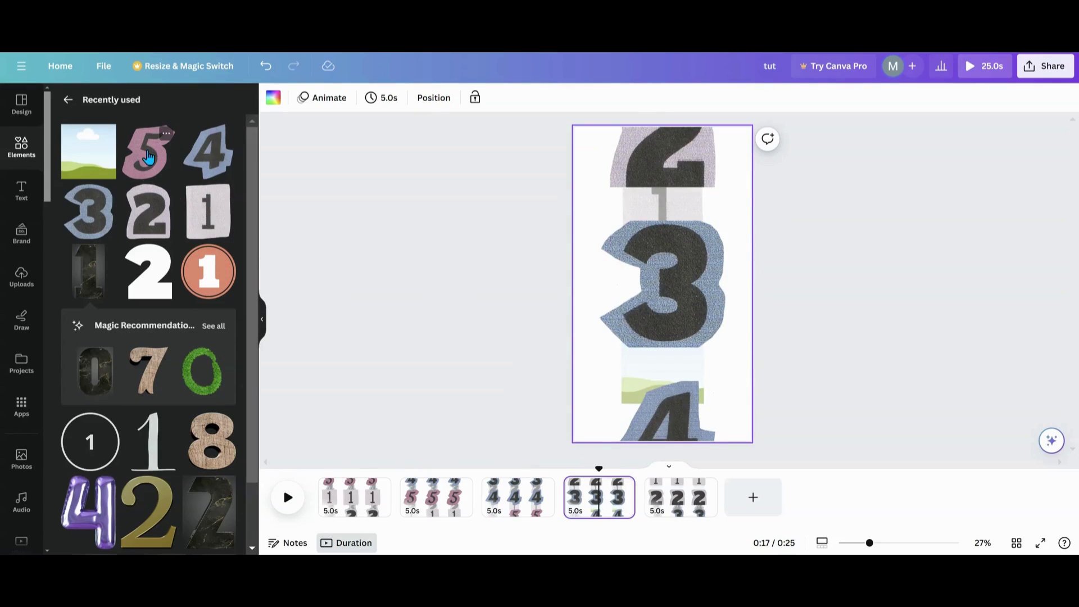
left_click_drag(148, 152, 643, 369)
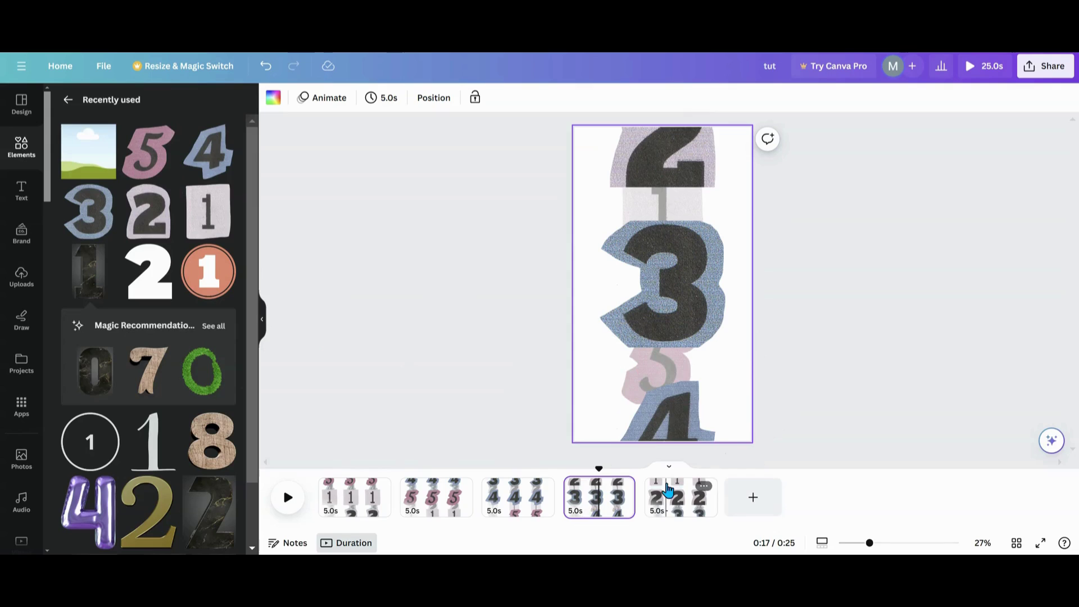
left_click(672, 494)
left_click_drag(148, 152, 656, 216)
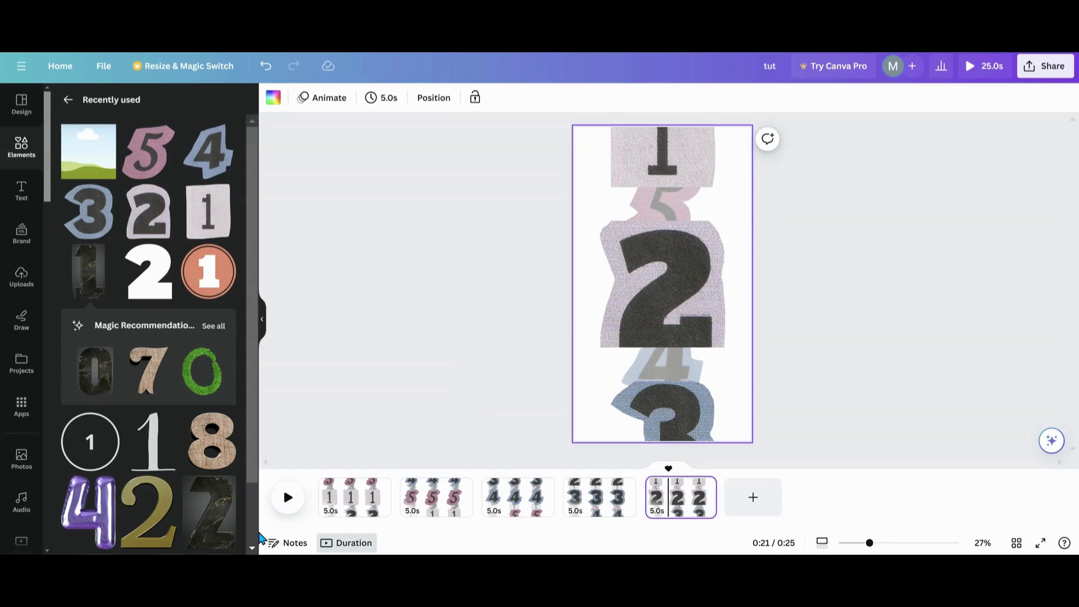
mouse_move(398, 514)
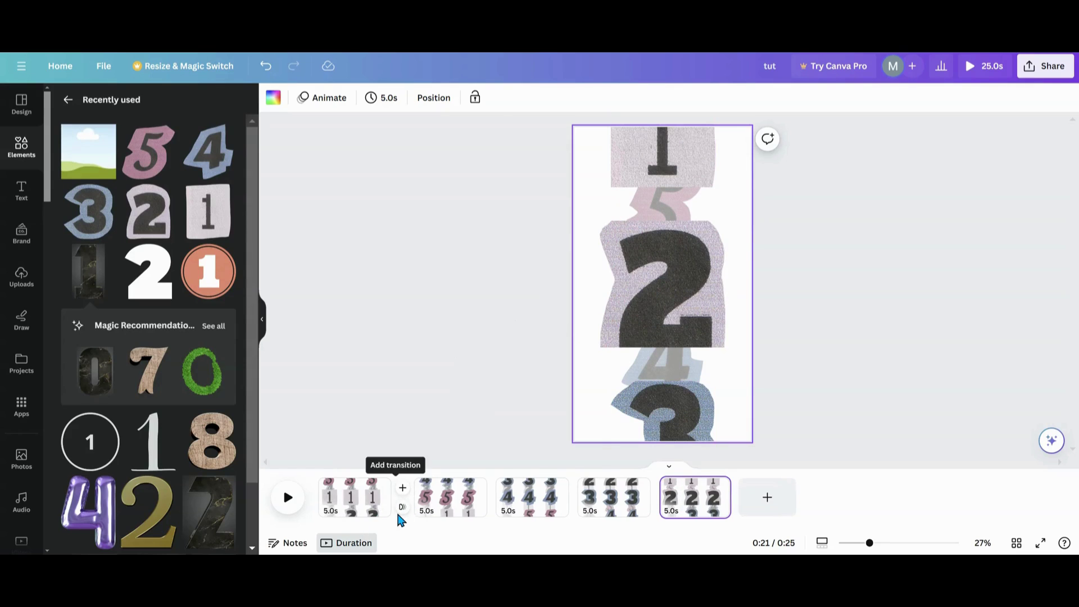
left_click(354, 510)
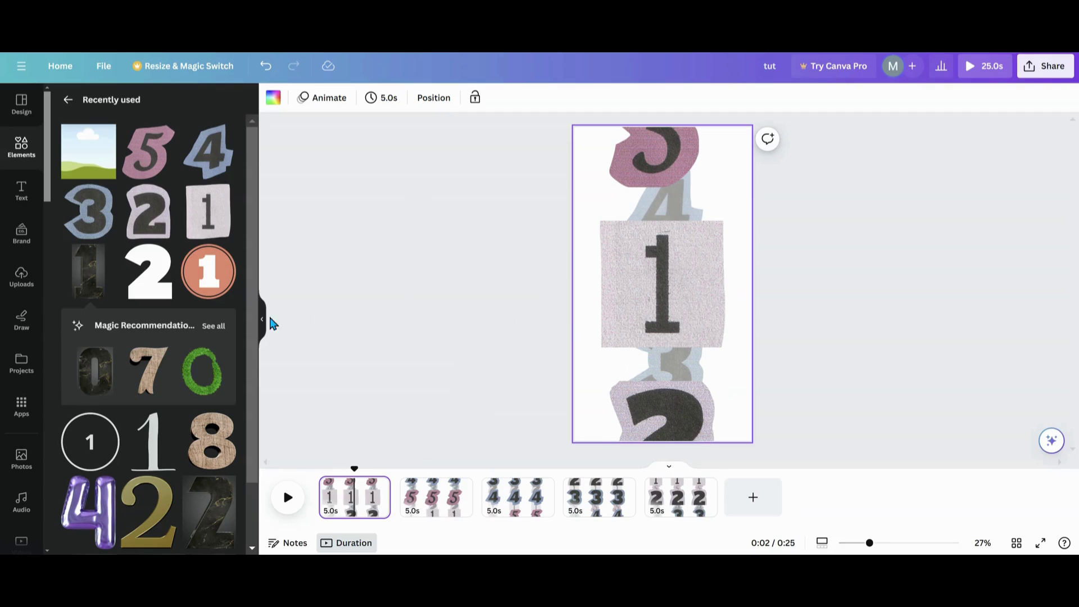
- Move the 'one' caption onto page 1 over the lower numbers
left_click(433, 101)
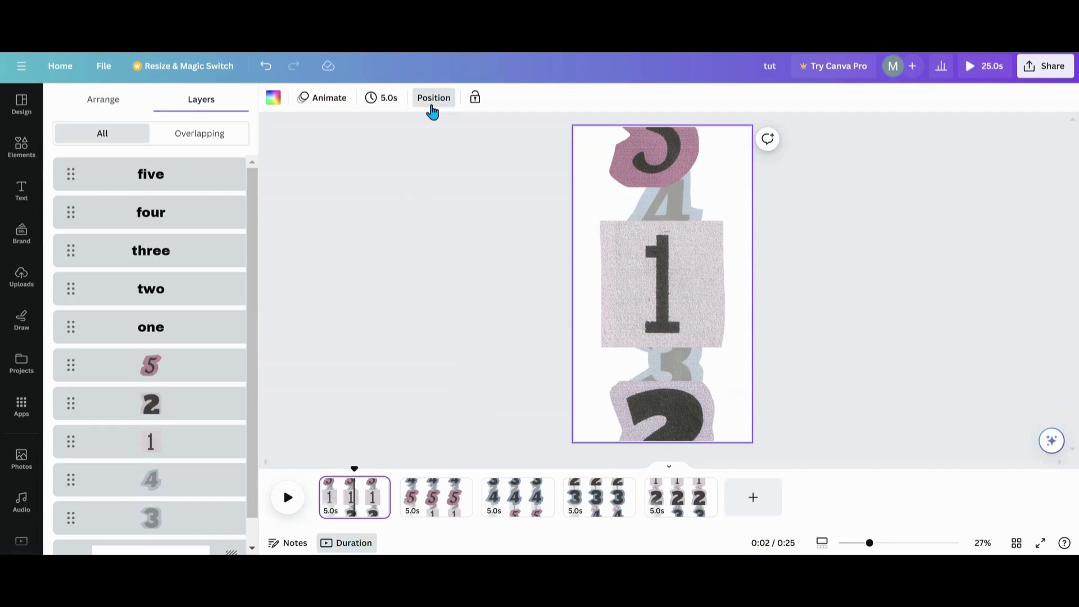
left_click(174, 338)
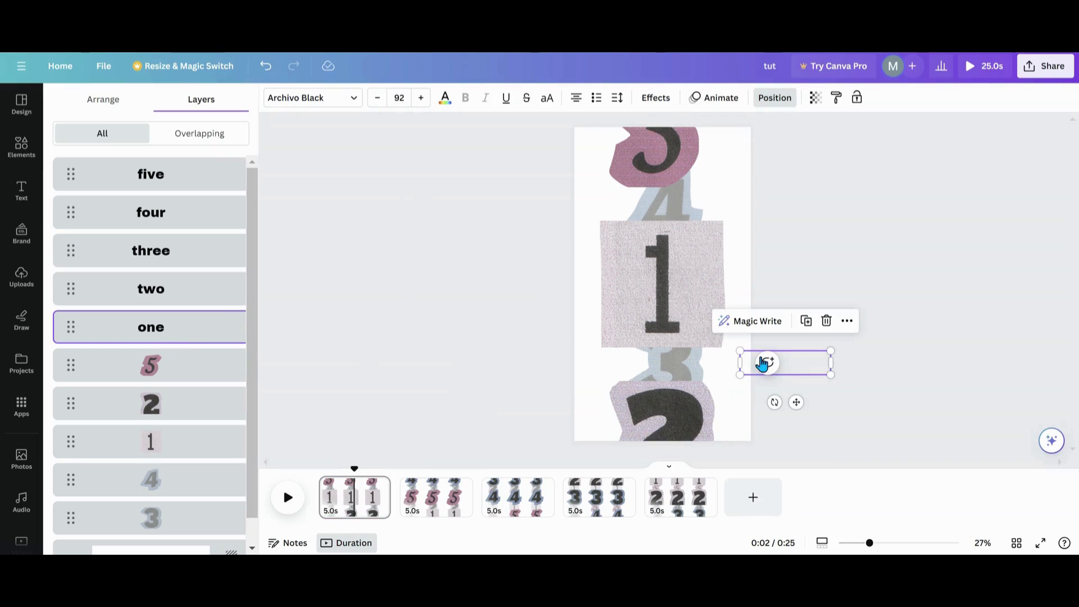
left_click_drag(797, 364, 674, 358)
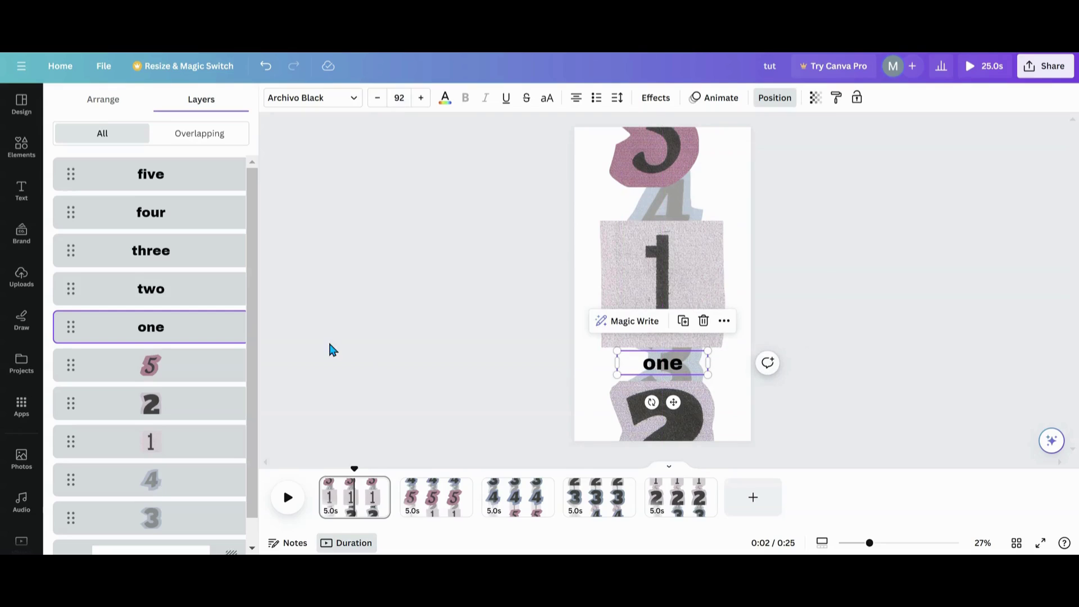
- On page 2, move 'one' off the left edge and centre 'two' above the 1
left_click(412, 506)
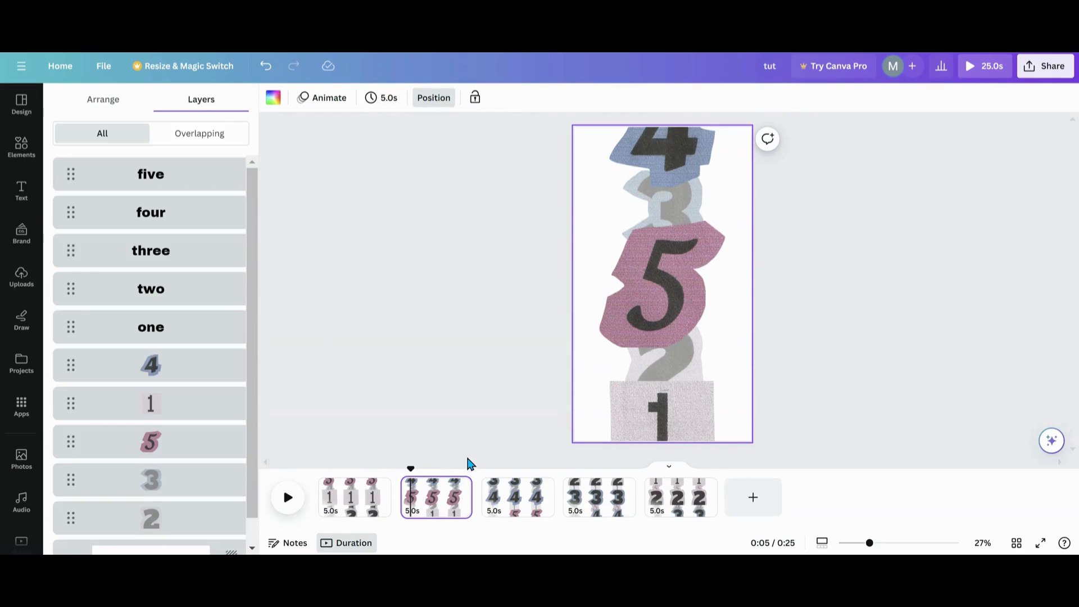
left_click(175, 338)
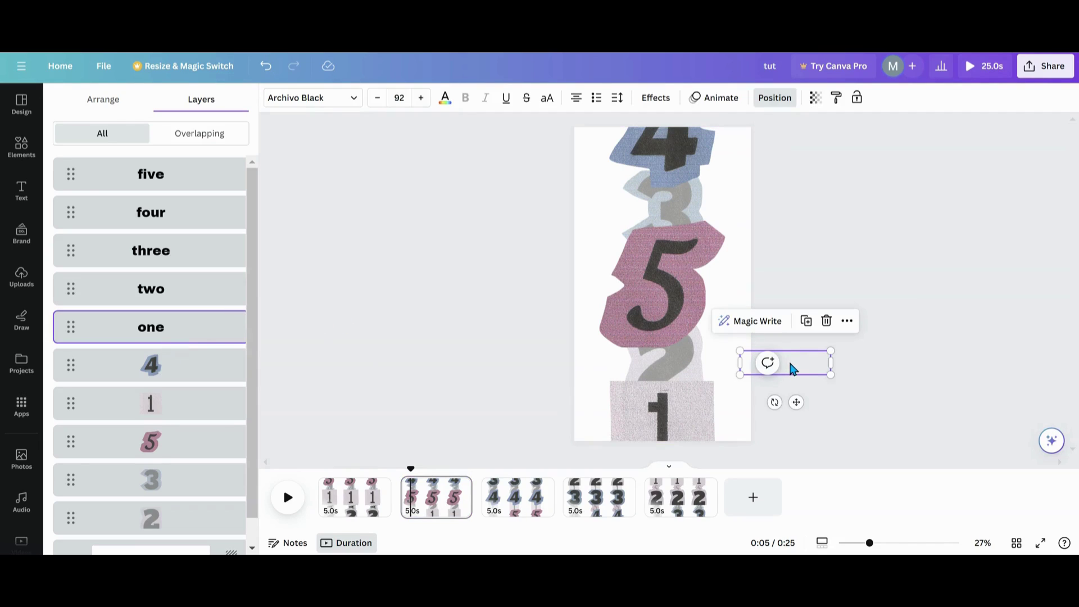
left_click_drag(793, 369, 552, 365)
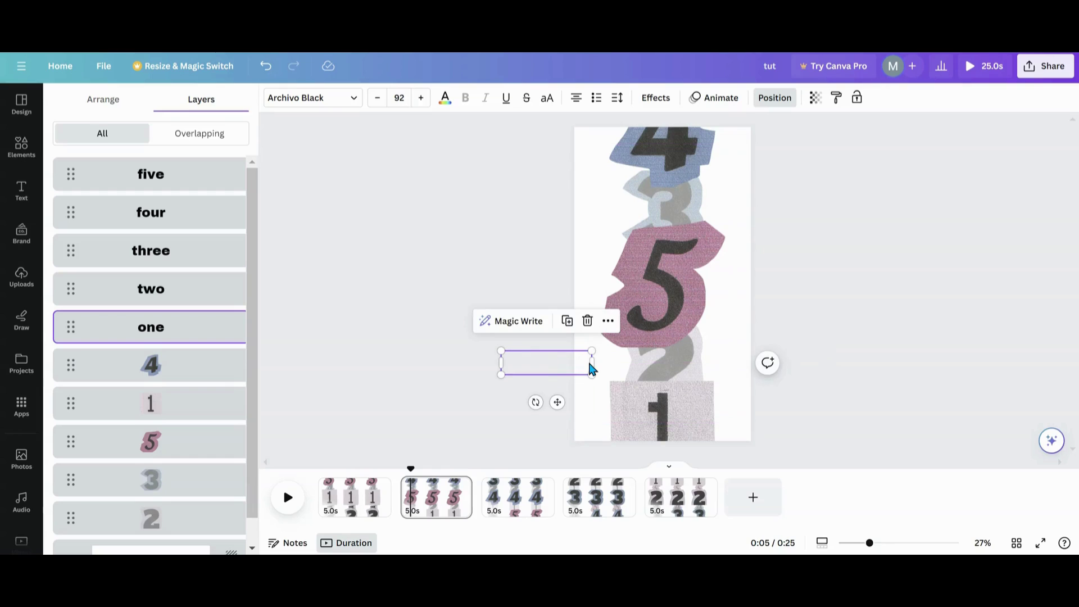
left_click(197, 297)
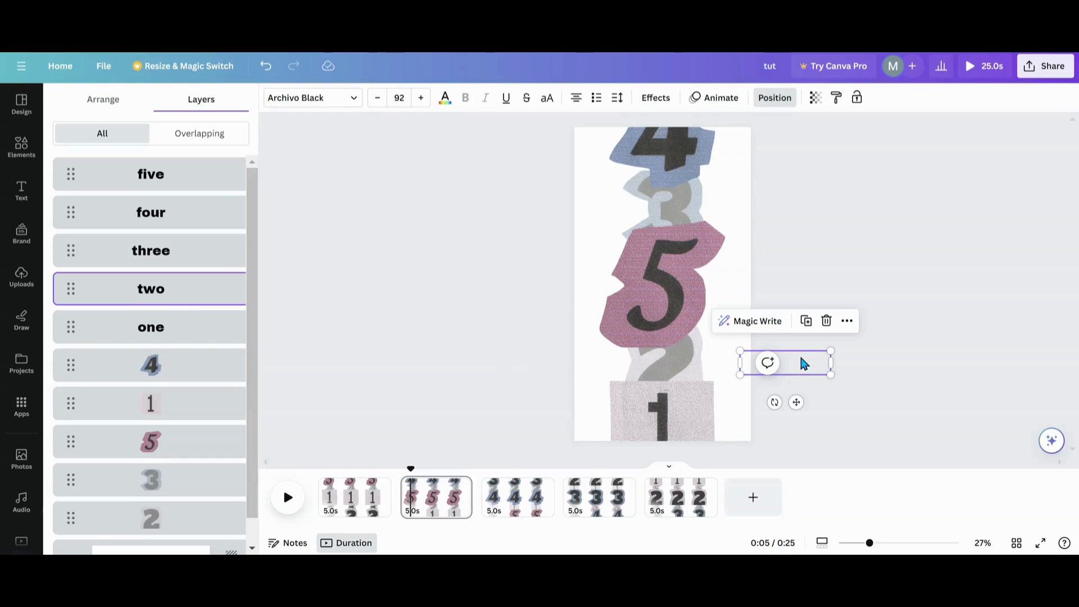
left_click_drag(803, 364, 671, 364)
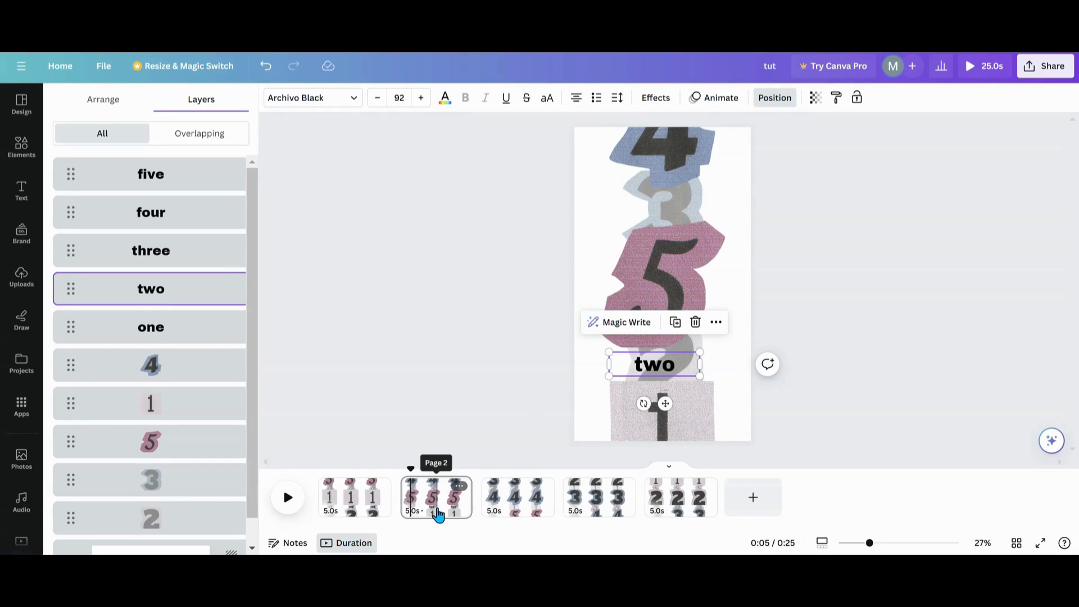
- Delete the empty 'one' caption from page 3
left_click(506, 508)
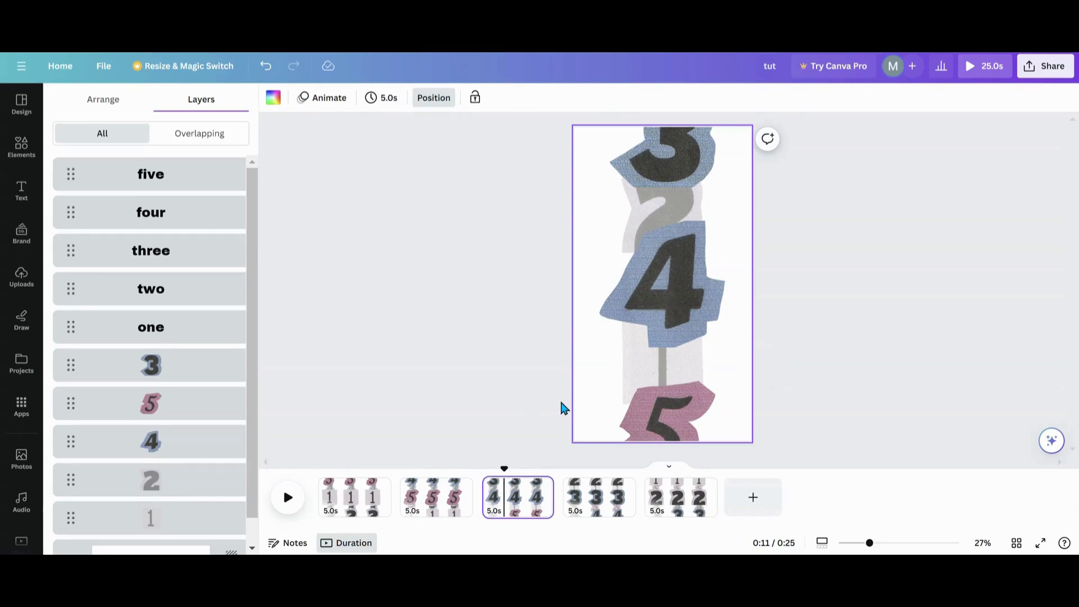
left_click(213, 336)
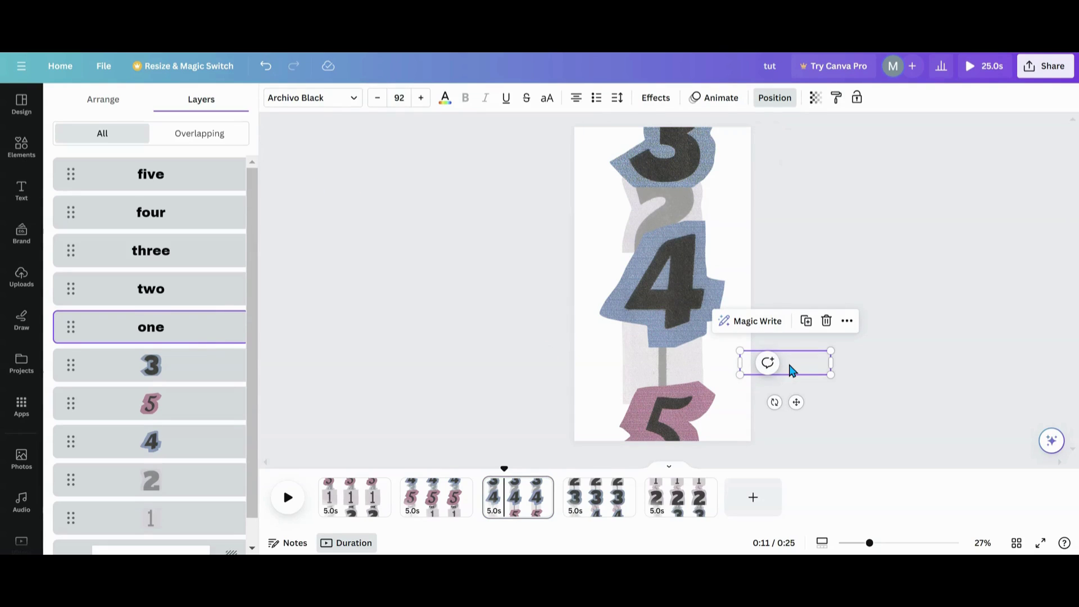
mouse_move(791, 370)
left_mouse_down()
mouse_move(559, 364)
mouse_move(786, 361)
left_mouse_up()
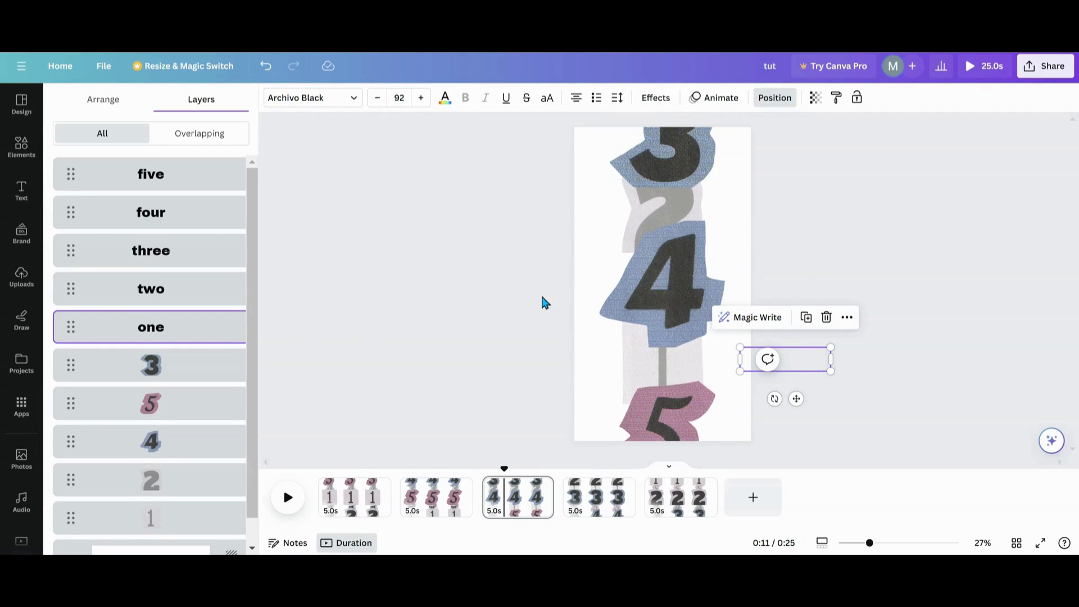
left_click(826, 317)
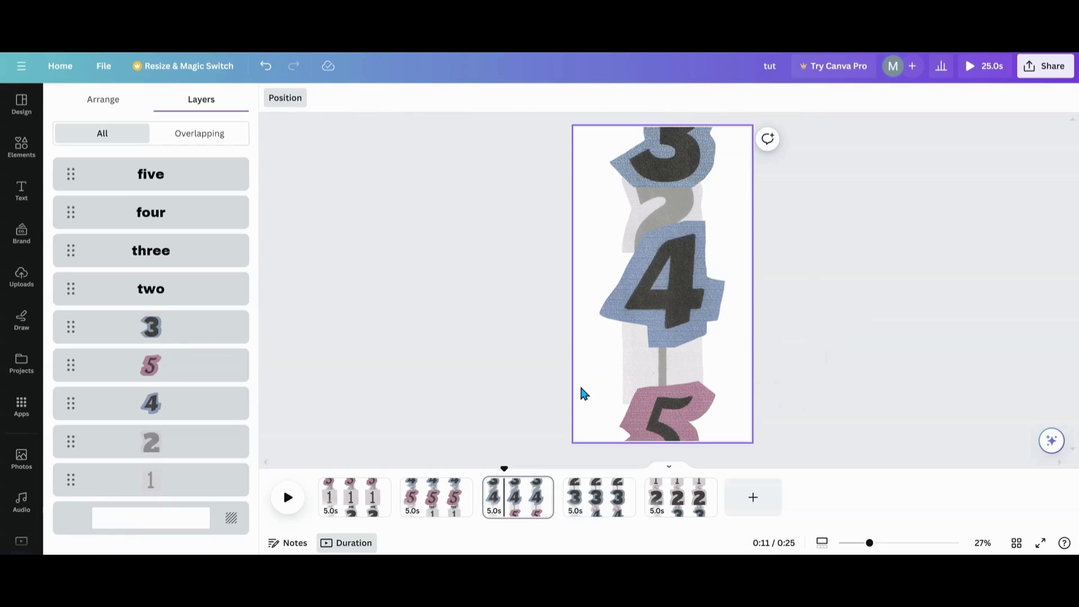
- Move 'two' off page 3's left edge and place 'three' below the large 4
left_click(207, 293)
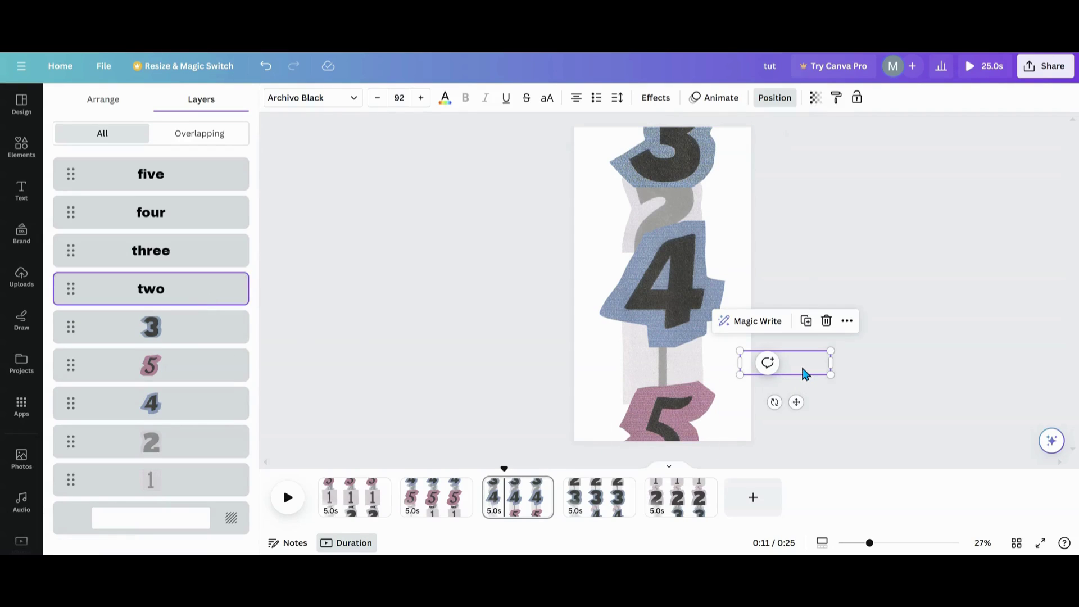
left_click_drag(804, 374, 565, 366)
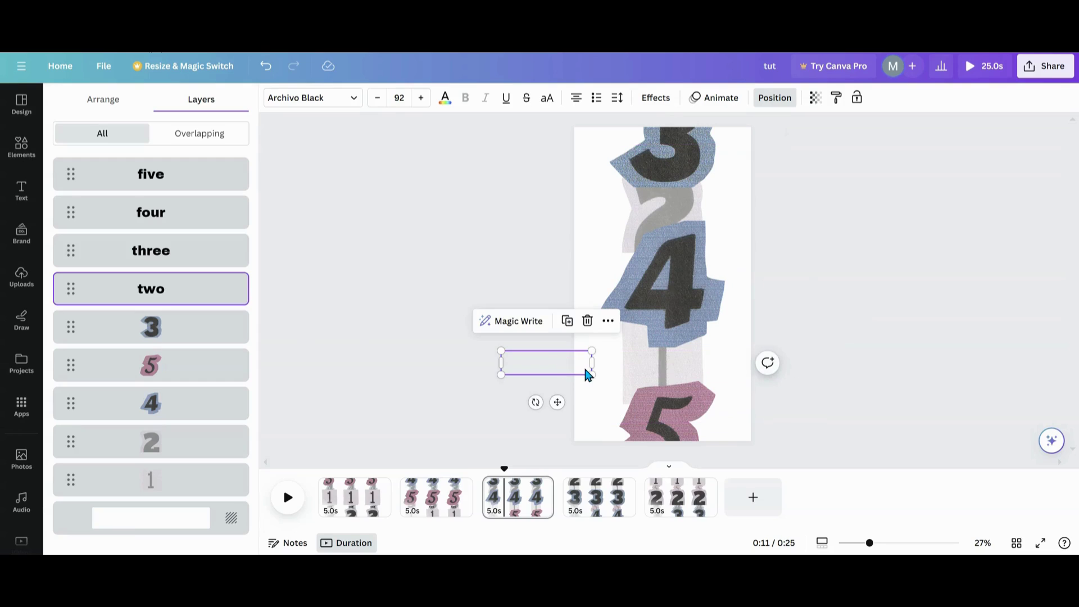
left_click(197, 260)
left_click_drag(809, 365, 685, 361)
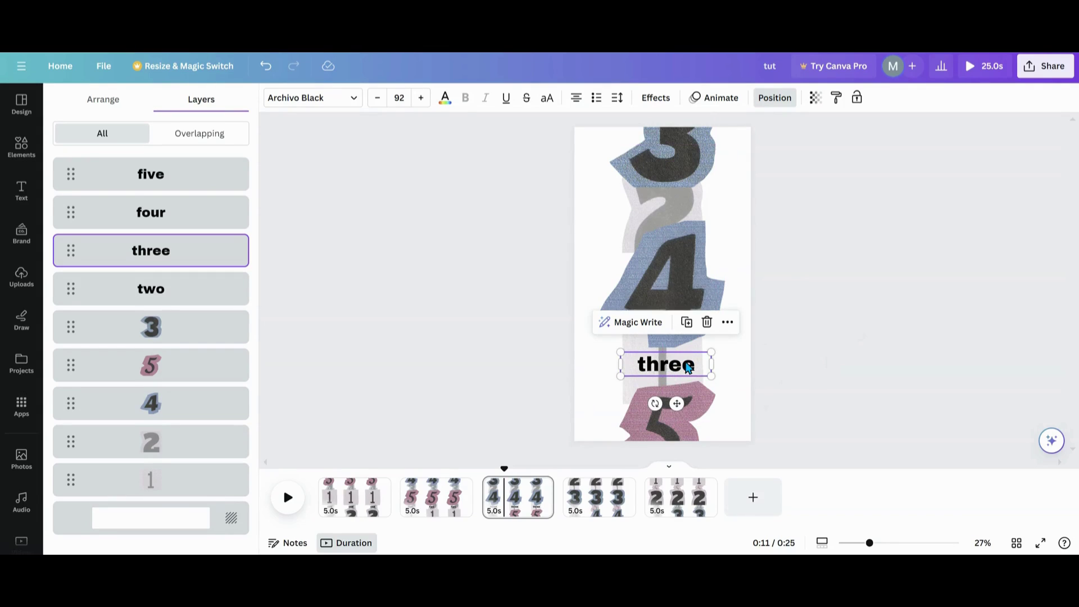
- Delete the 'one' and 'two' captions from page 4
left_click(594, 517)
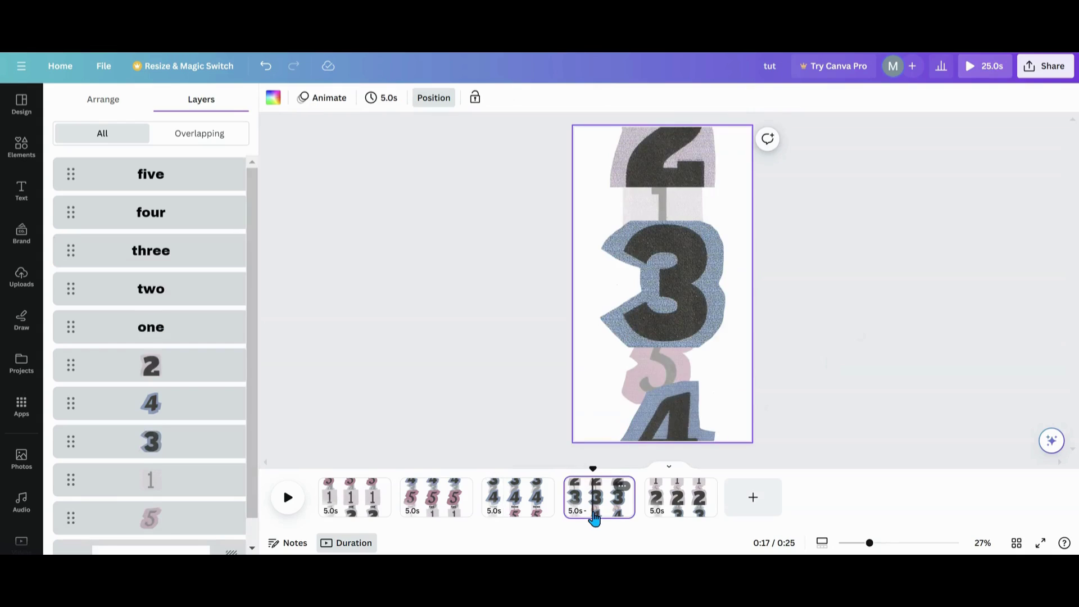
left_click(188, 329)
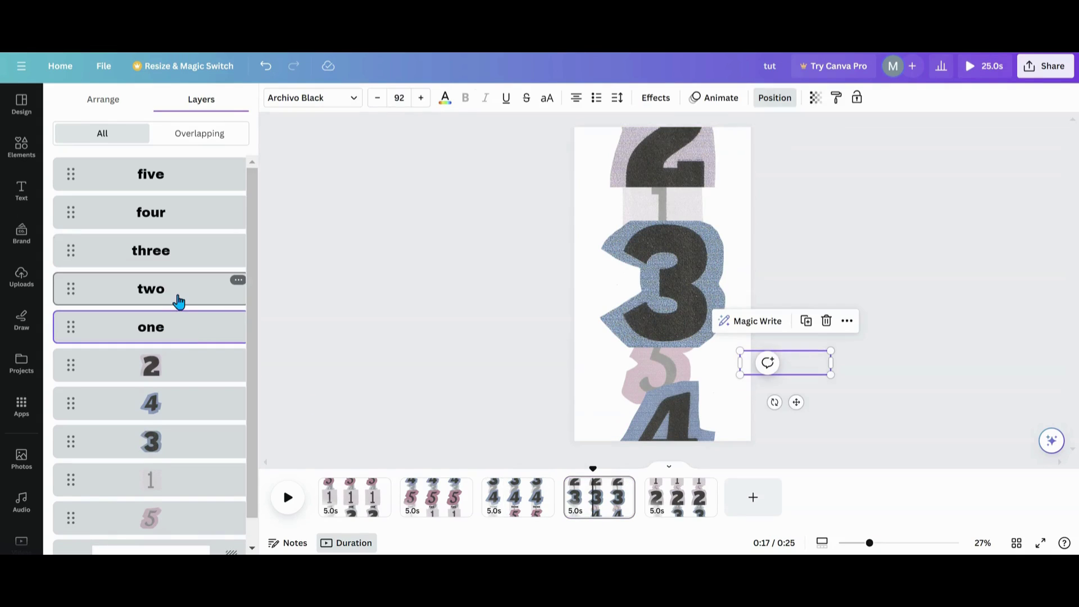
left_click(179, 302)
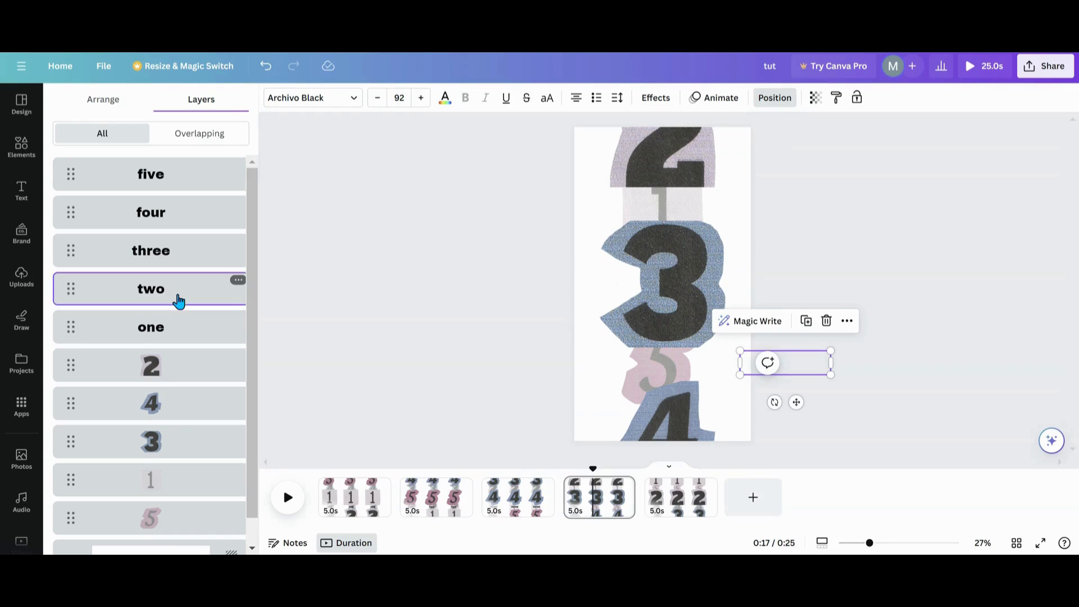
left_click(203, 330, "shift")
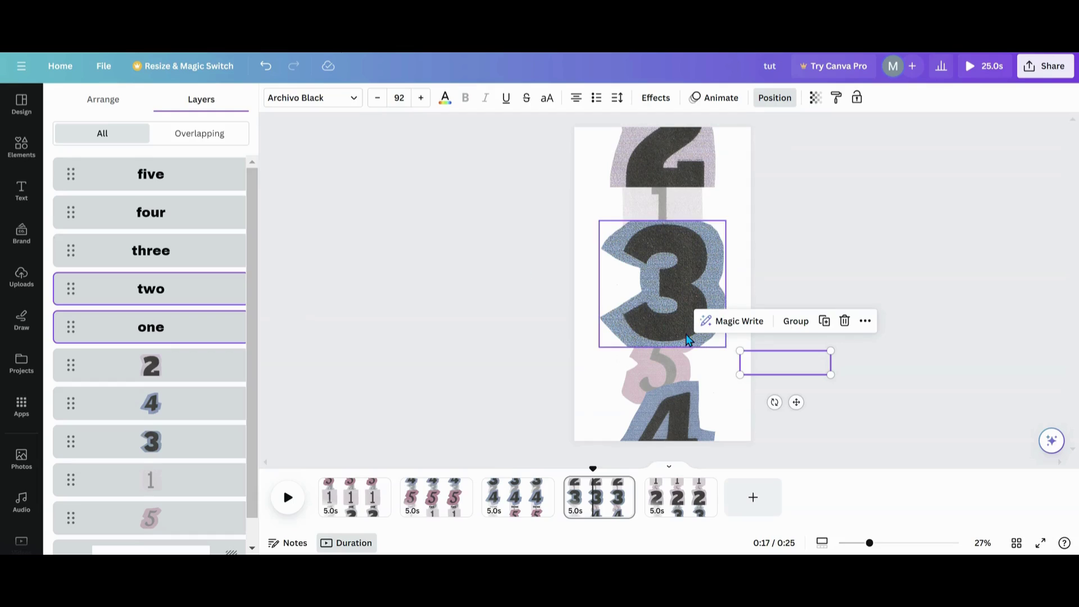
left_click(846, 323)
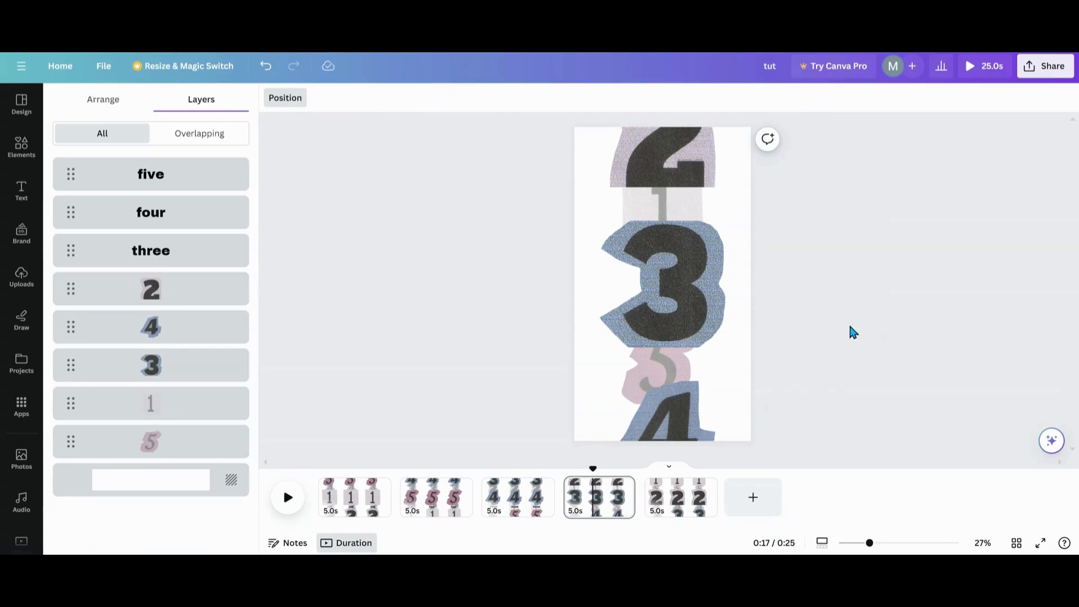
- Move 'three' off page 4's left side and place 'four' beneath the large 3
left_click(212, 253)
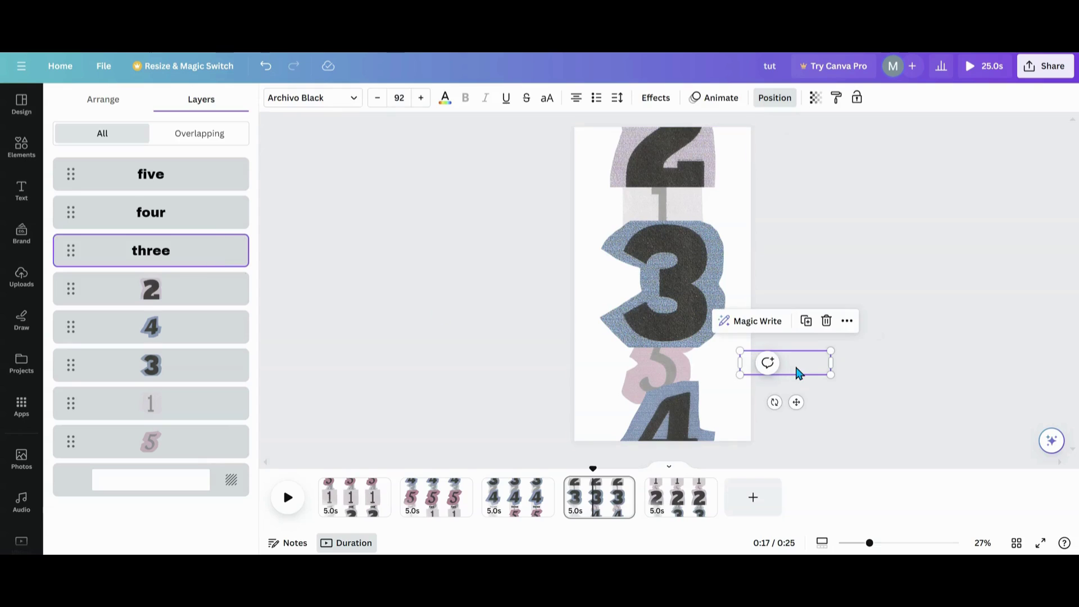
left_click_drag(795, 363, 552, 366)
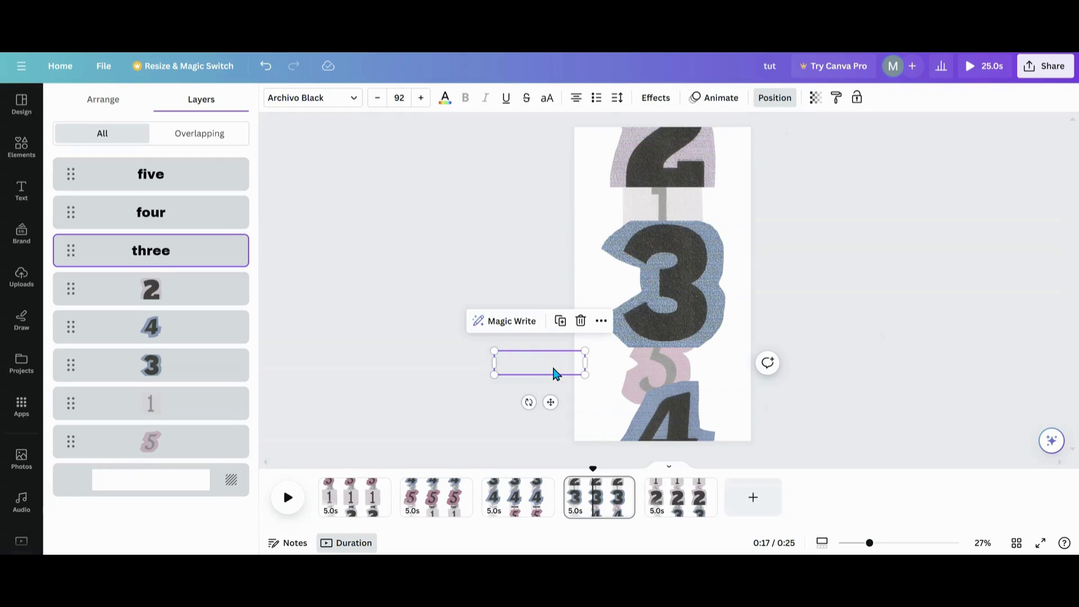
left_click(217, 218)
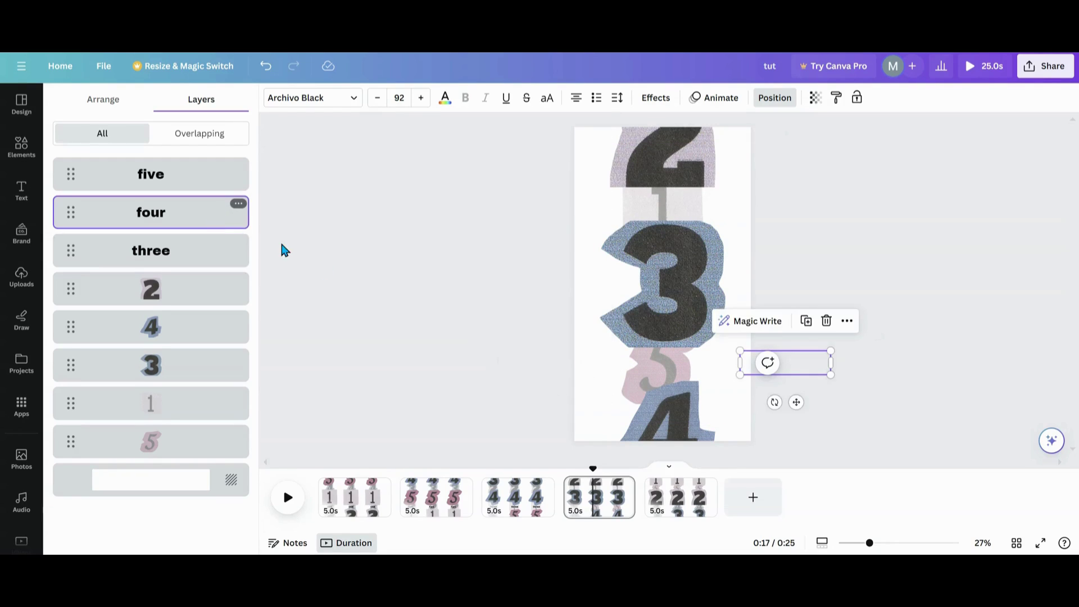
left_click_drag(797, 362, 676, 359)
- Delete the 'one', 'two' and 'three' captions from page 5
left_click(691, 507)
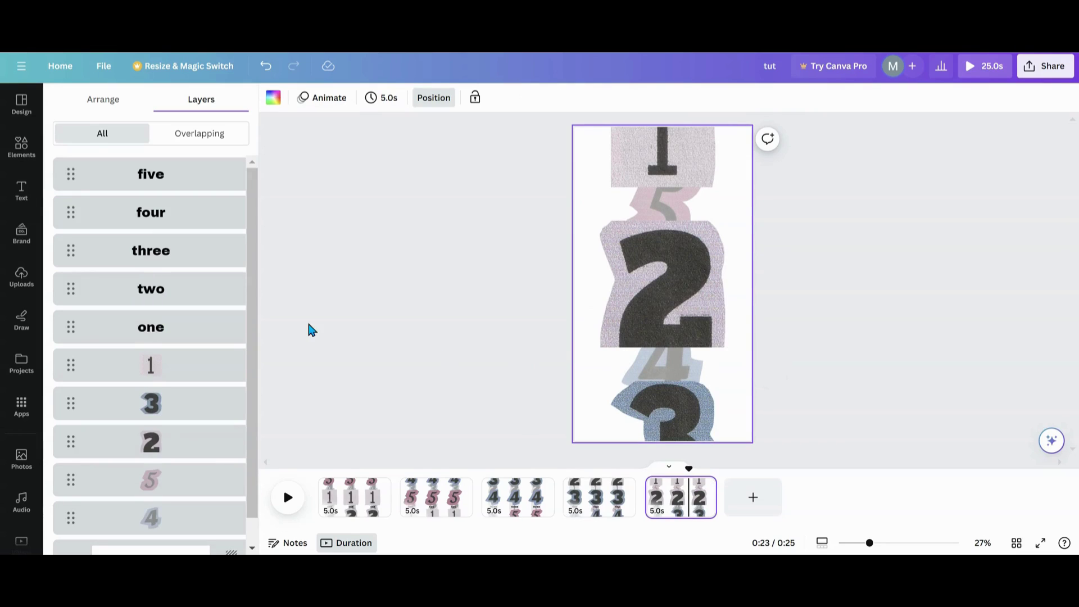
left_click(188, 342)
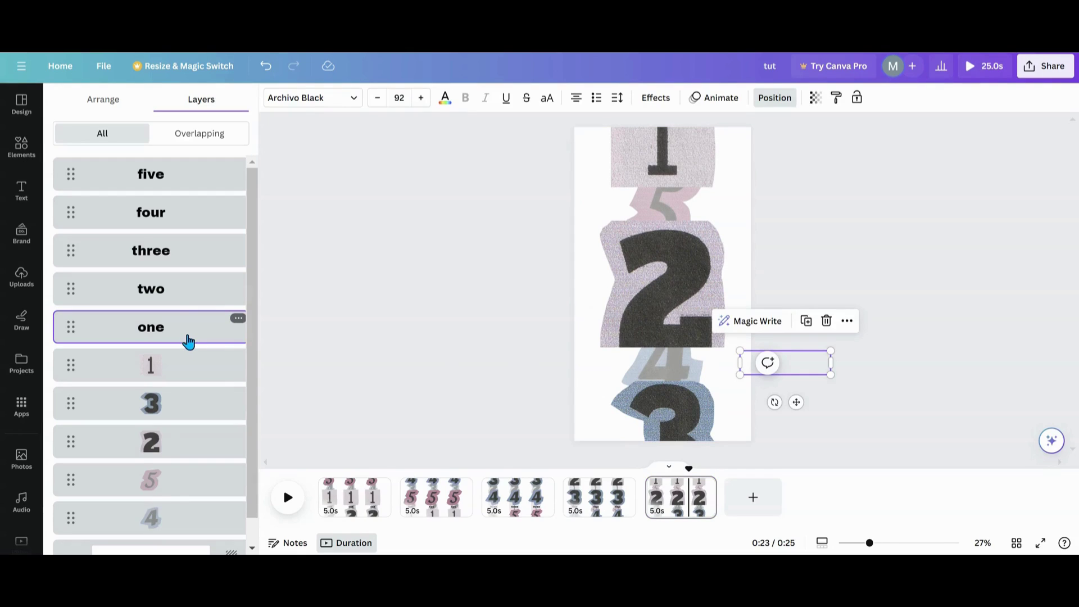
left_click(176, 302, "shift")
left_click(173, 261, "shift")
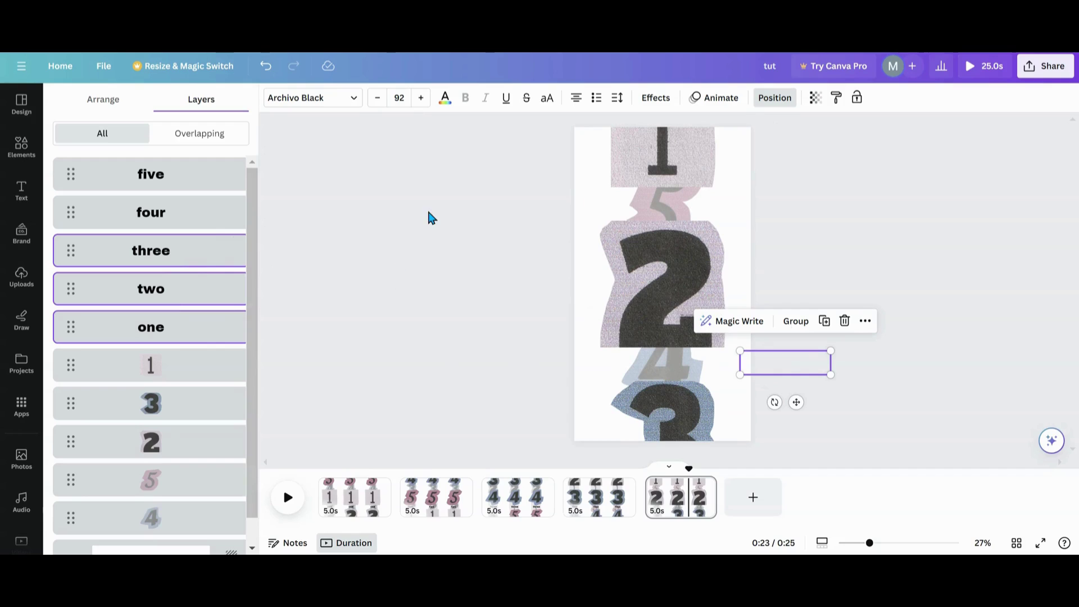
left_click(845, 322)
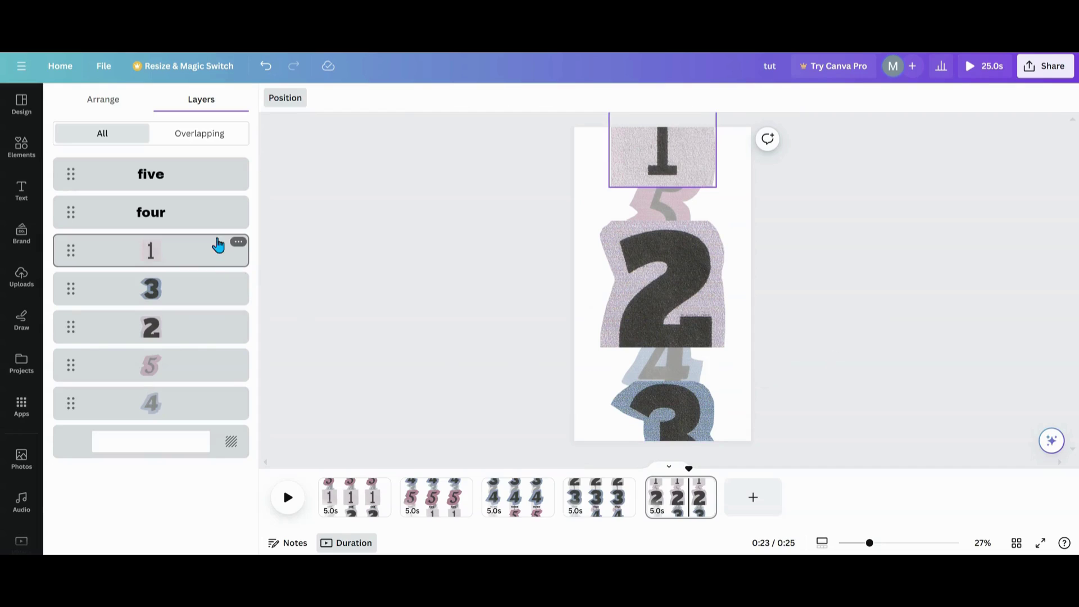
- Move 'four' off page 5's left side and place 'five' below the large 2
left_click(208, 220)
left_click_drag(798, 376, 559, 378)
left_click(185, 174)
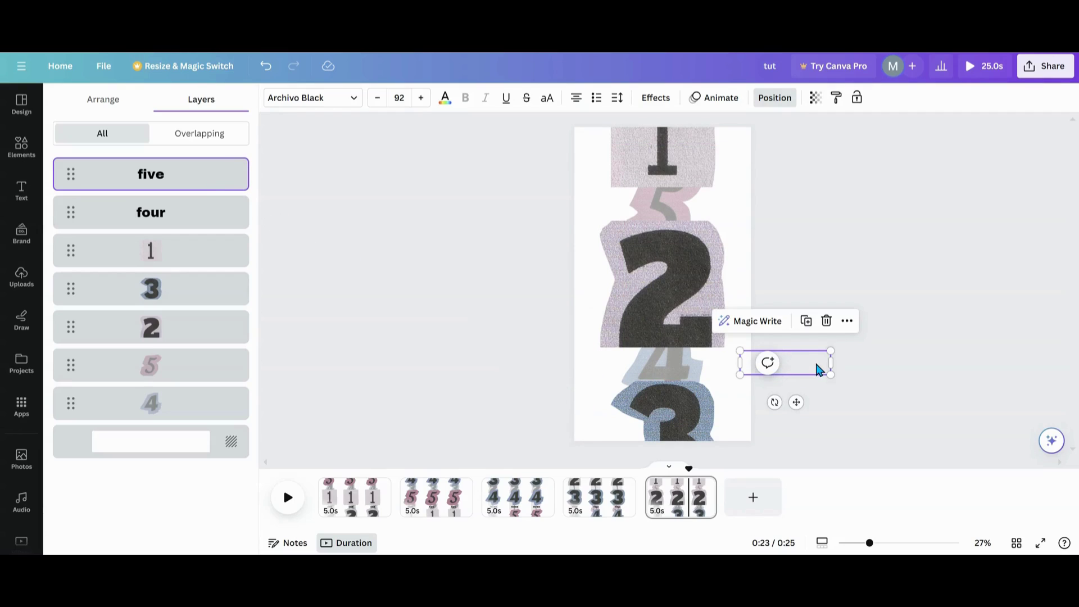
left_click_drag(818, 370, 695, 366)
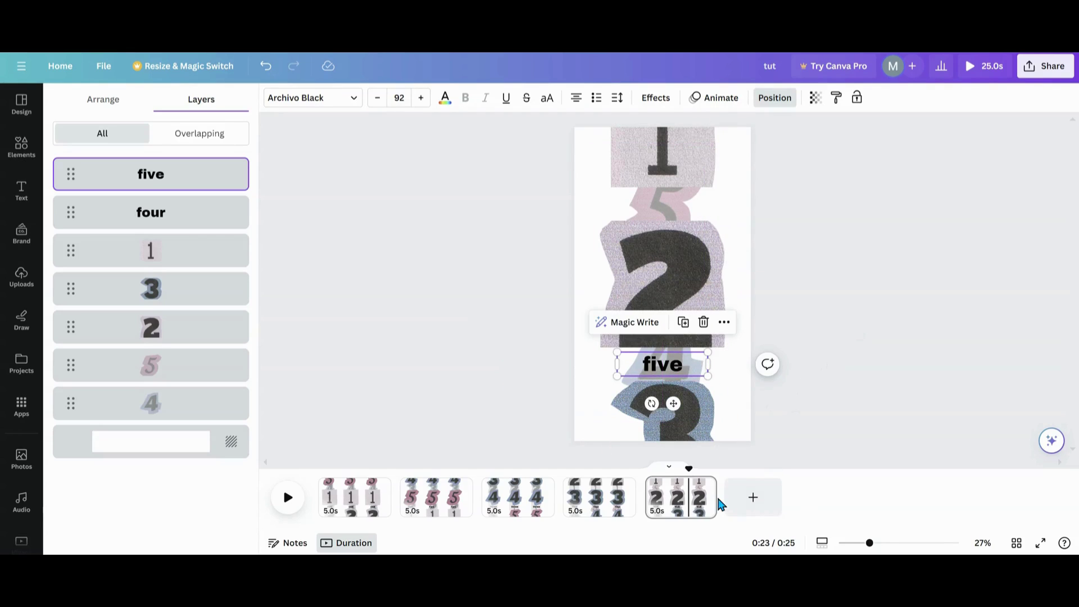
key("Escape")
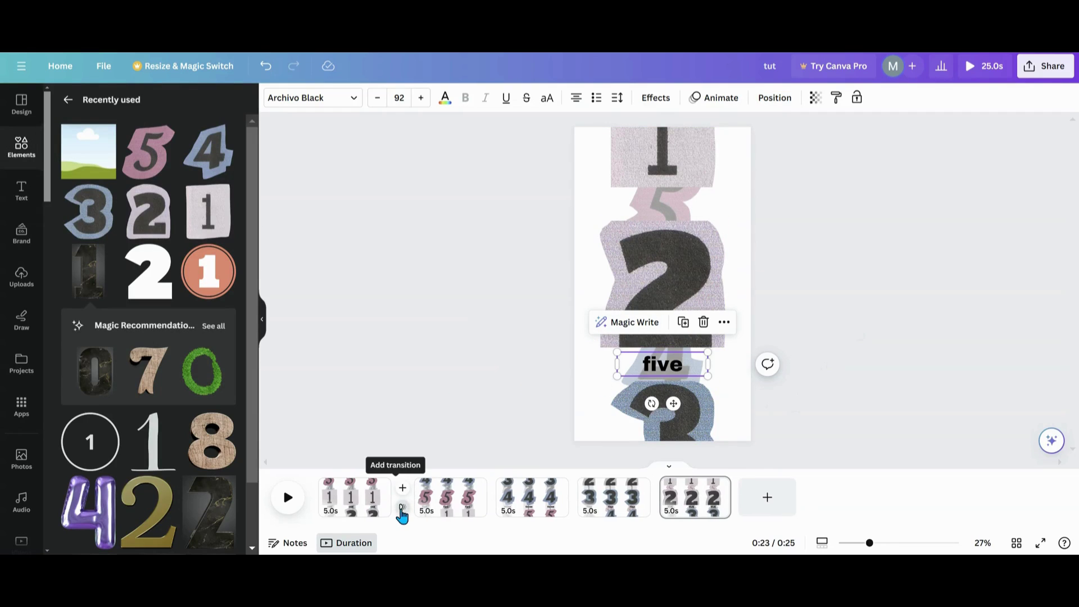
- Apply a Match & Move transition lasting 2.5 seconds between all five pages
left_click(402, 509)
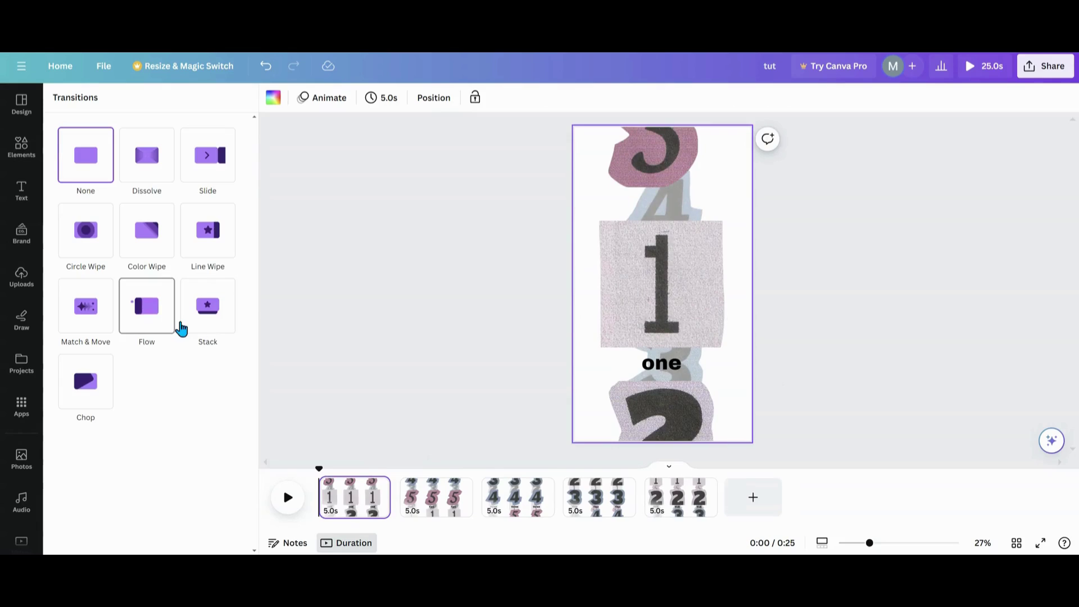
left_click(73, 317)
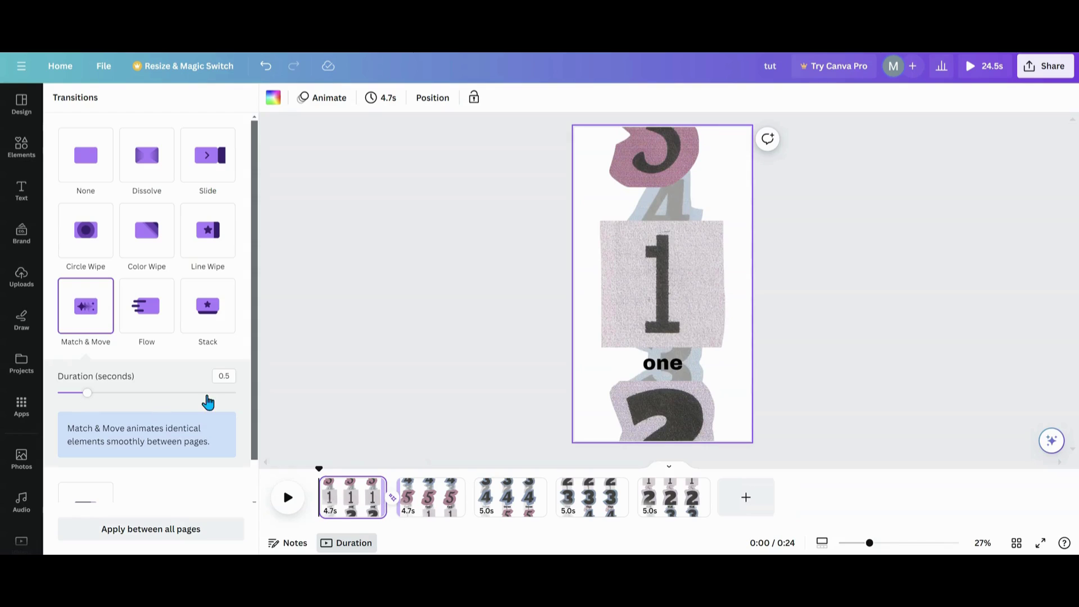
left_click_drag(90, 393, 237, 400)
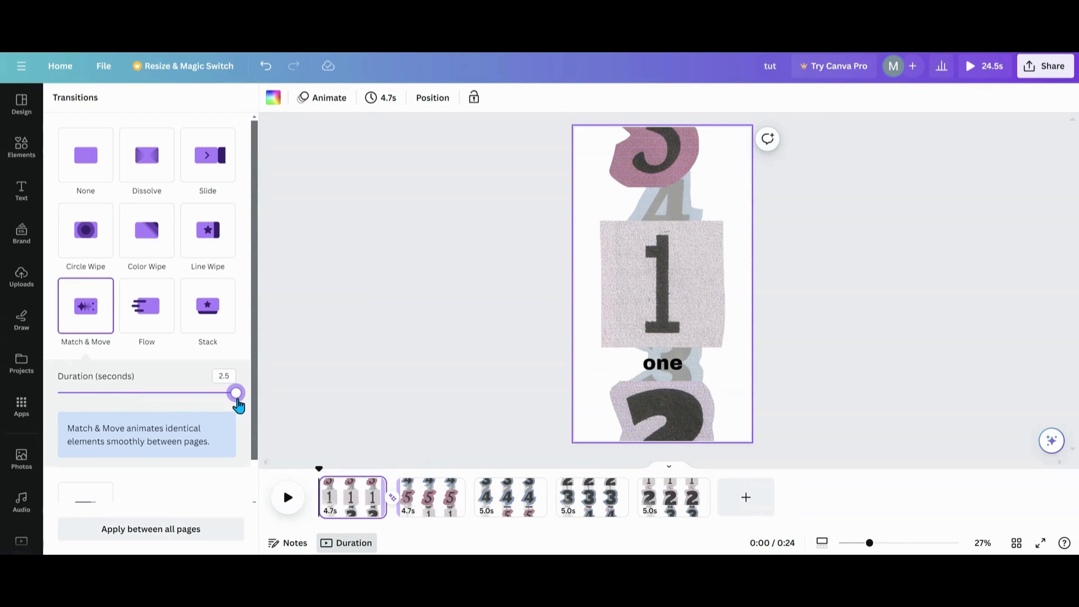
left_click(205, 533)
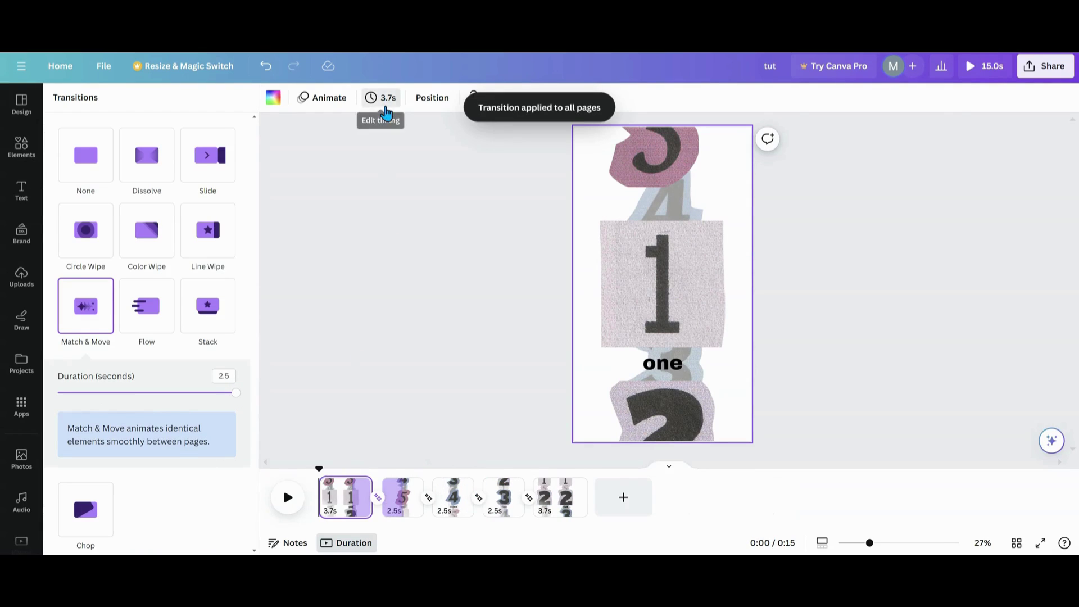
- Set the page timing to 2.1 seconds, applied to all five pages
left_click(386, 104)
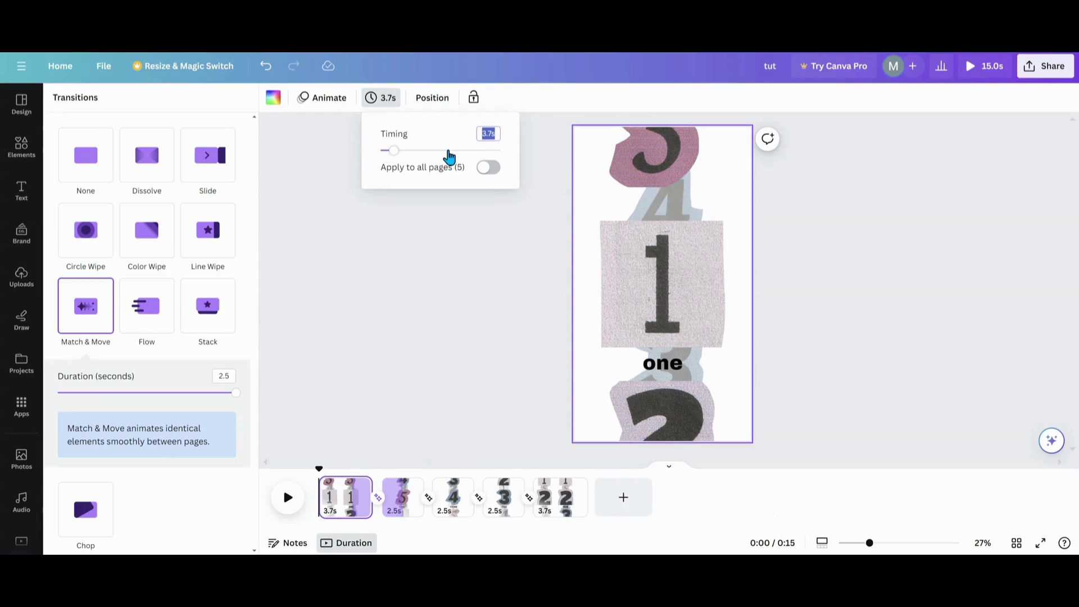
type("2.2")
left_click(485, 171)
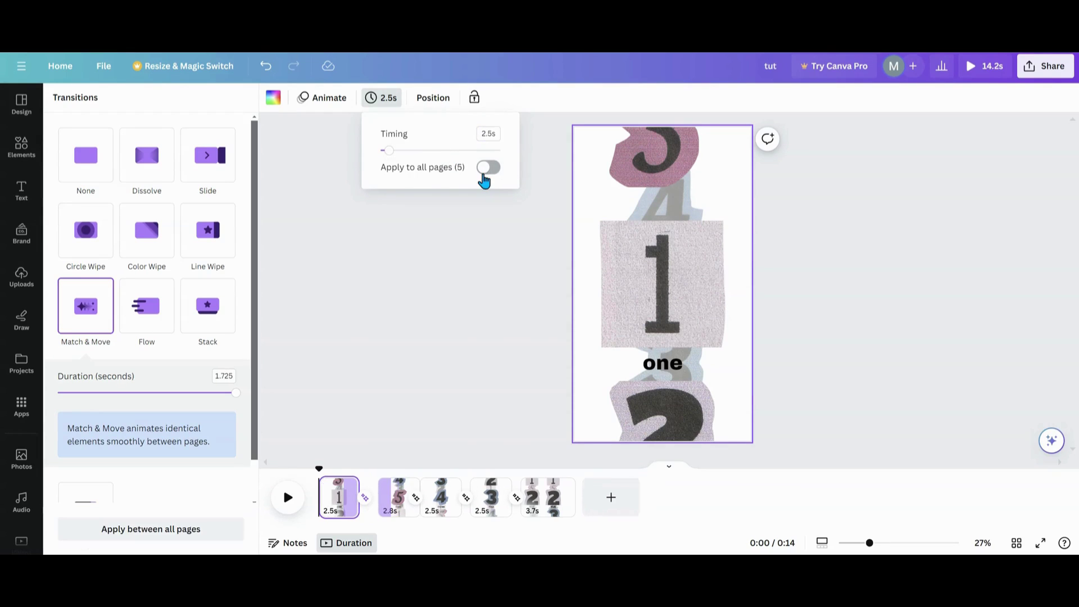
left_click(497, 140)
type("2.1")
key("Return")
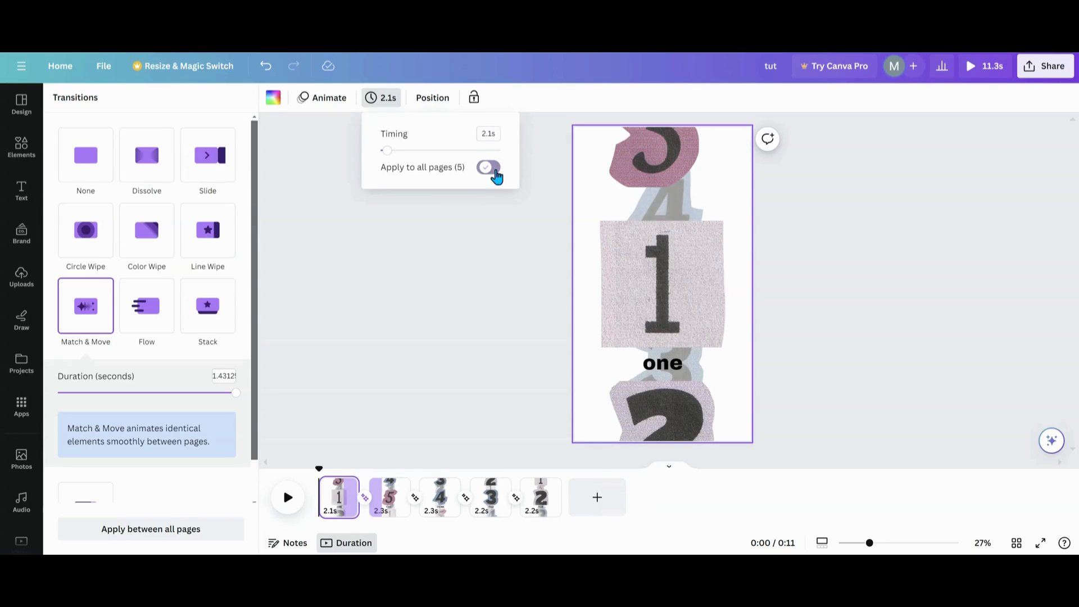